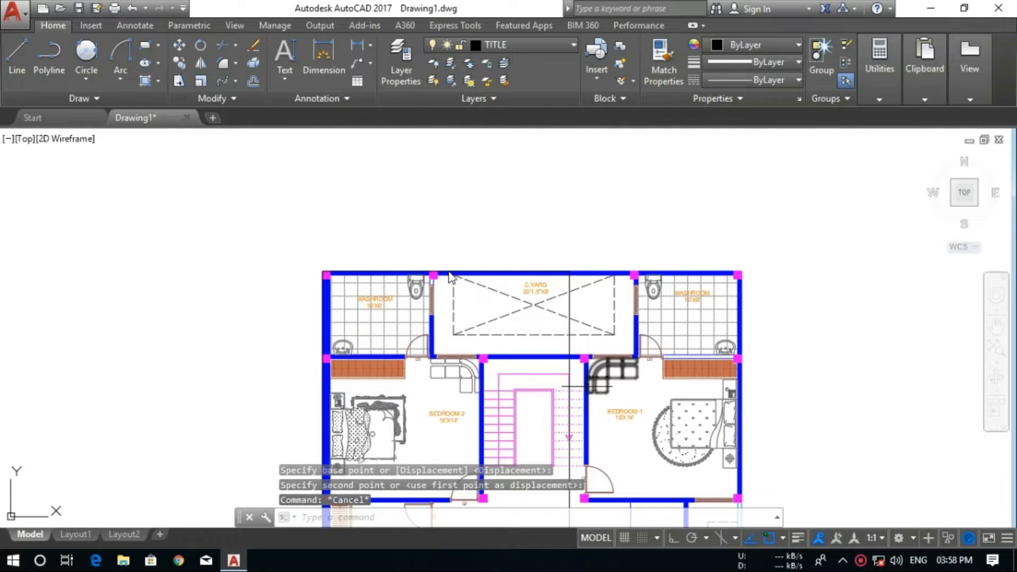
Move the border rectangle vertically by 2' so its top edge sits above the floor plan's outer wall
{"action": "middle_click_drag", "start_coordinate": [574, 366], "coordinate": [592, 328]}
{"action": "left_click", "coordinate": [586, 312]}
{"action": "type", "text": "m"}
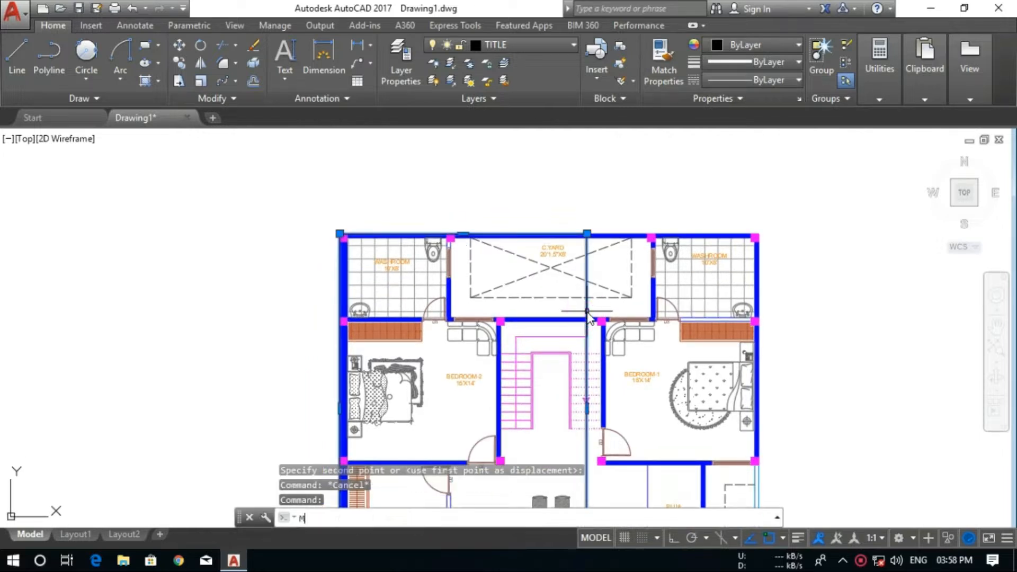
{"action": "key", "text": "Return"}
{"action": "scroll", "coordinate": [363, 223], "scroll_direction": "up", "scroll_amount": 2}
{"action": "left_click", "coordinate": [320, 239]}
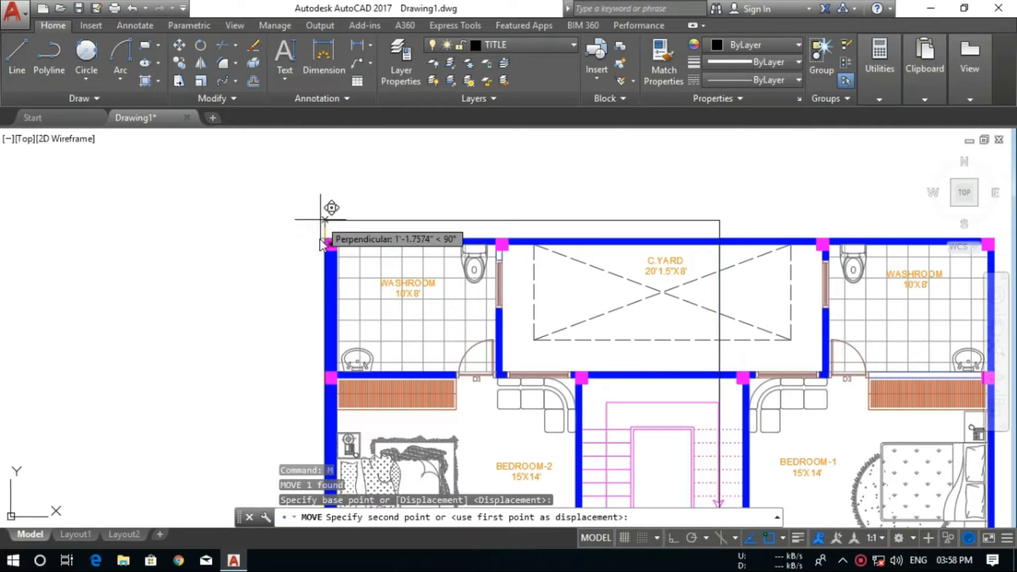
{"action": "type", "text": "2'"}
{"action": "key", "text": "Return"}
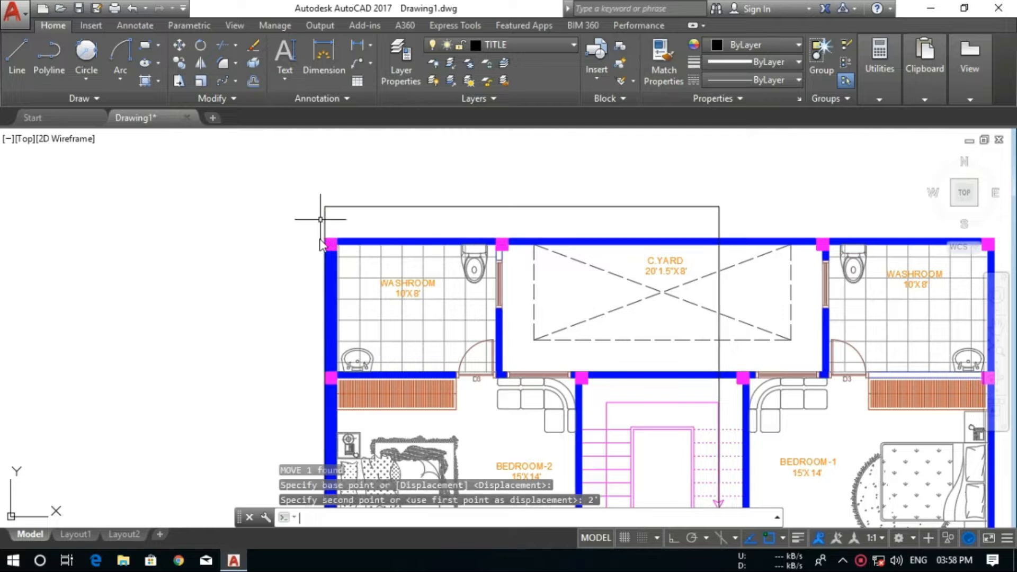
Move the border rectangle horizontally by 2' so its left edge clears the plan's left outer wall
{"action": "left_click", "coordinate": [375, 205]}
{"action": "type", "text": "M"}
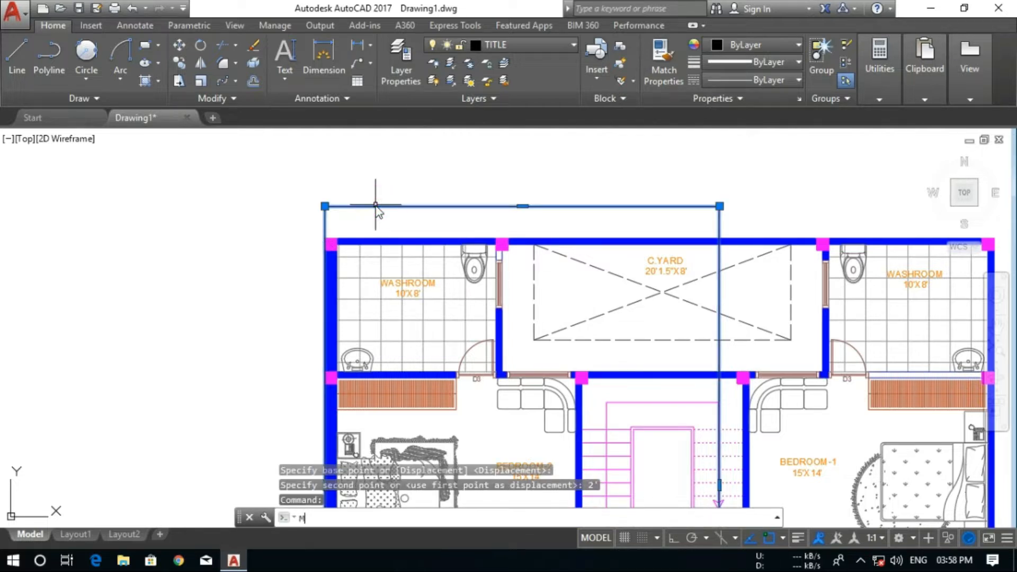
{"action": "key", "text": "Return"}
{"action": "left_click", "coordinate": [720, 206]}
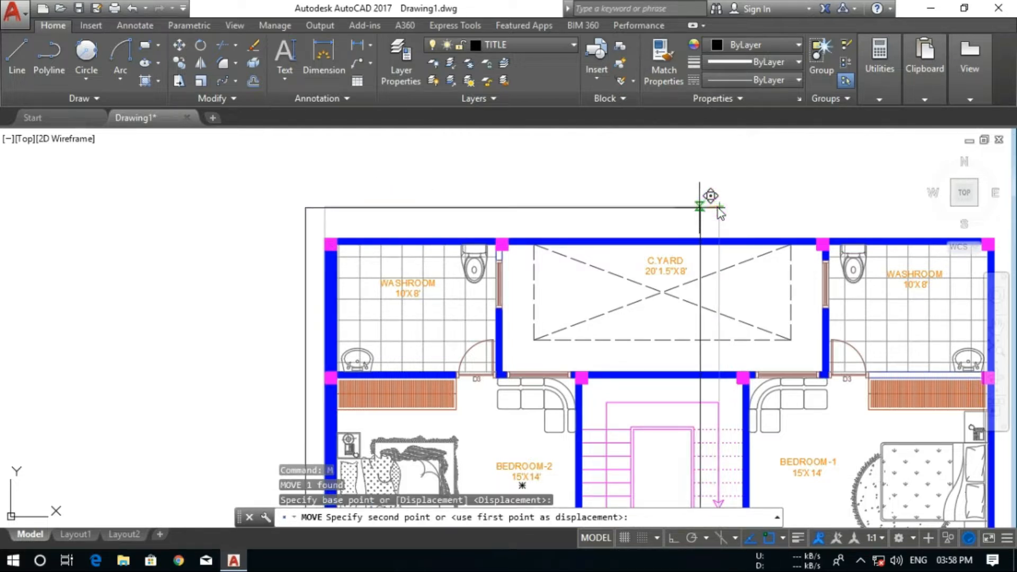
{"action": "type", "text": "2'"}
{"action": "key", "text": "Return"}
Scale the border rectangle from its upper-left corner, using its left side as reference length, to end just below the plan's front boundary
{"action": "type", "text": "SC"}
{"action": "key", "text": "Return"}
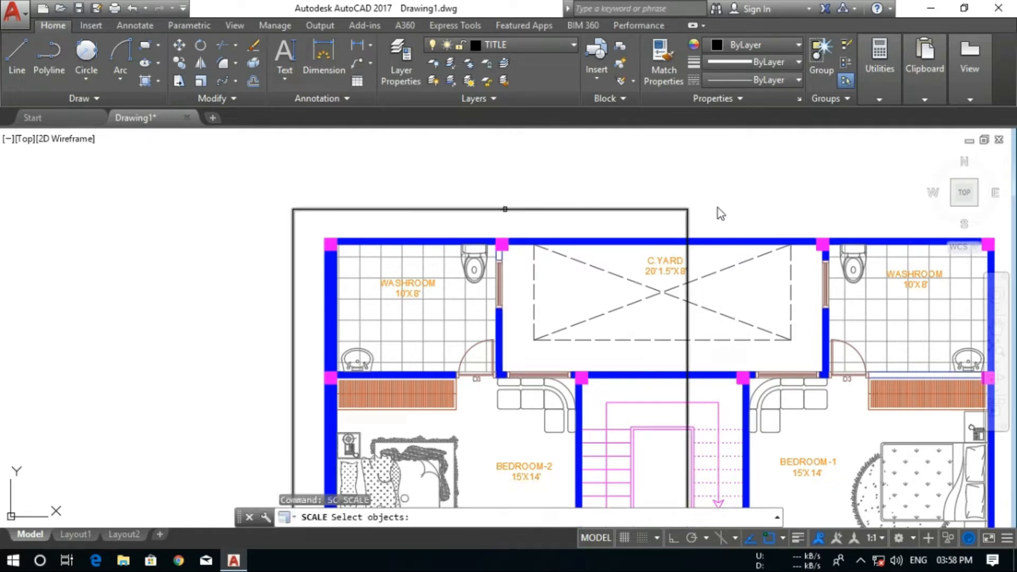
{"action": "left_click", "coordinate": [505, 209]}
{"action": "key", "text": "Return"}
{"action": "left_click", "coordinate": [293, 208]}
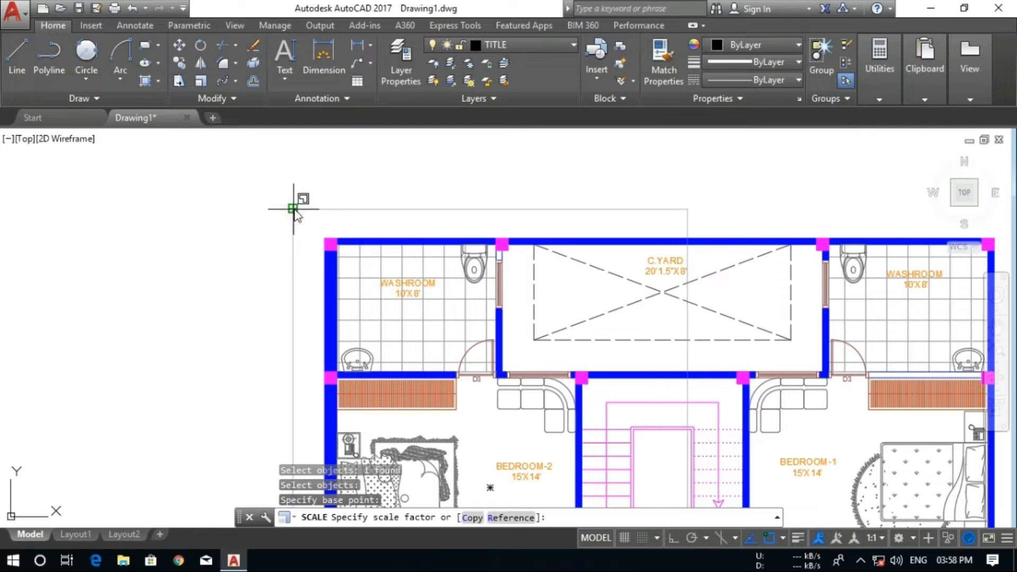
{"action": "type", "text": "R"}
{"action": "key", "text": "Return"}
{"action": "left_click", "coordinate": [293, 209]}
{"action": "scroll", "coordinate": [291, 213], "scroll_direction": "down", "scroll_amount": 6}
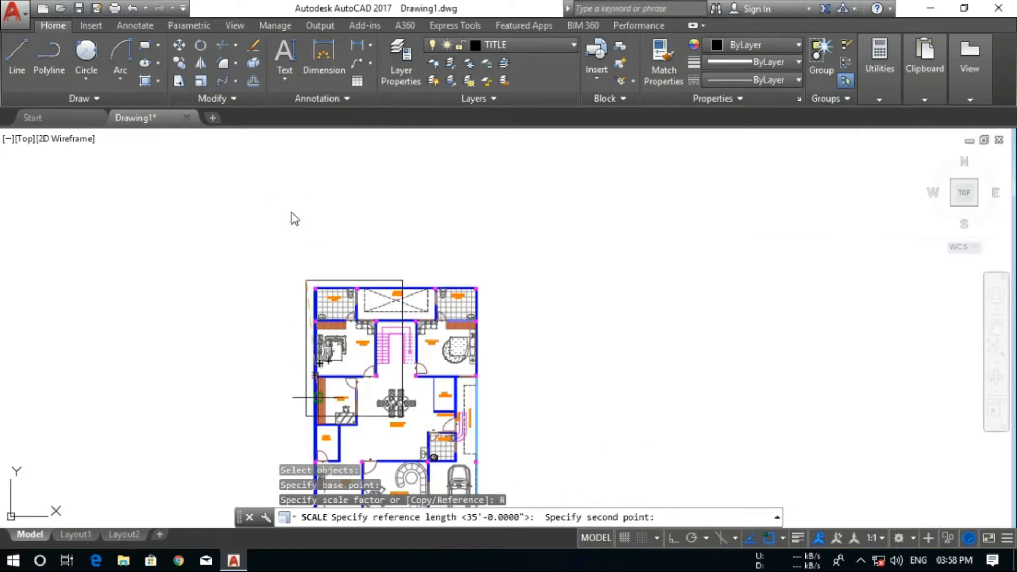
{"action": "left_click", "coordinate": [304, 417]}
{"action": "scroll", "coordinate": [304, 415], "scroll_direction": "down", "scroll_amount": 3}
{"action": "scroll", "coordinate": [304, 416], "scroll_direction": "up", "scroll_amount": 6}
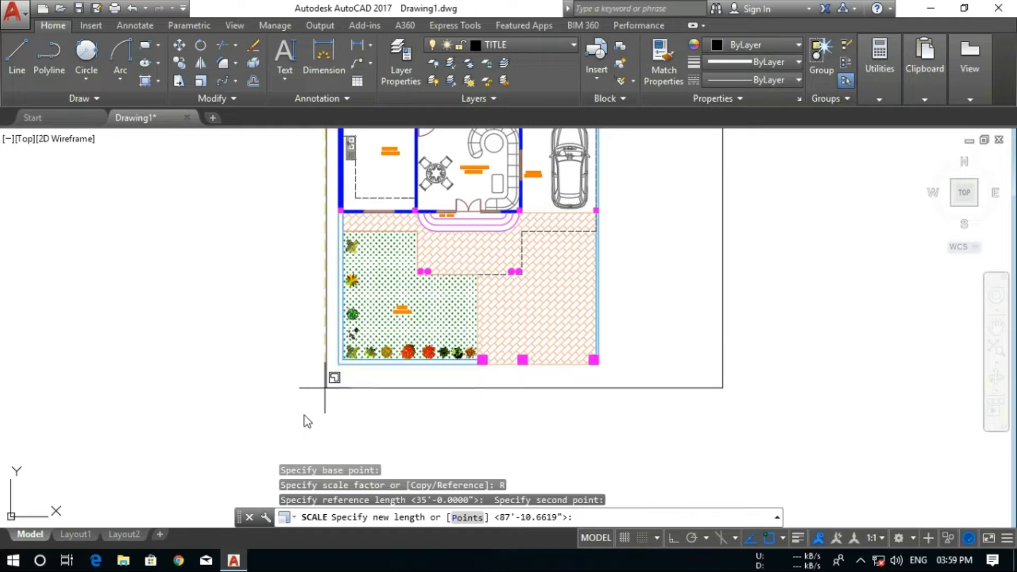
{"action": "left_click", "coordinate": [325, 392]}
{"action": "scroll", "coordinate": [384, 382], "scroll_direction": "down", "scroll_amount": 2}
{"action": "middle_click_drag", "start_coordinate": [528, 322], "coordinate": [434, 411]}
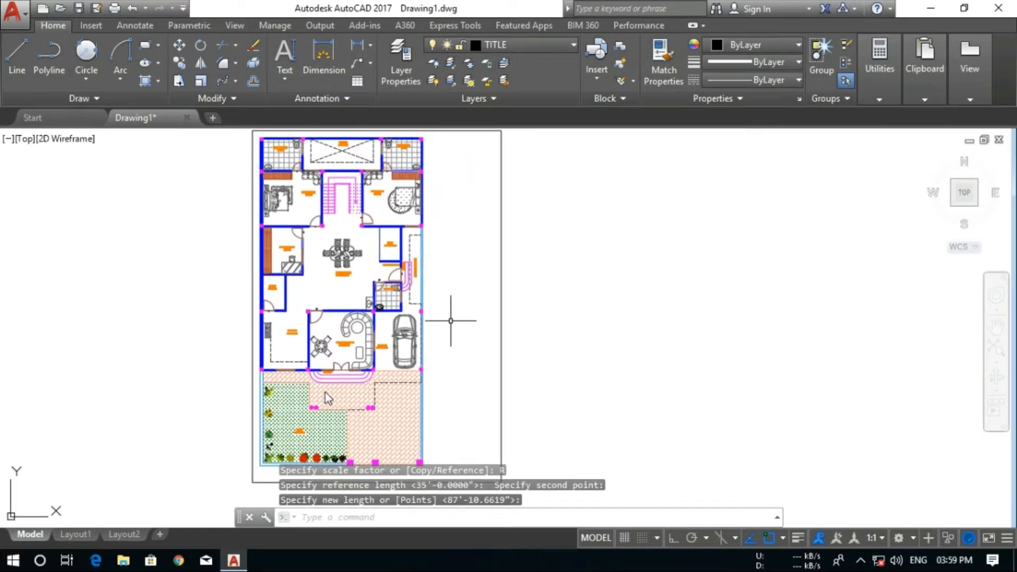
{"action": "middle_click_drag", "start_coordinate": [450, 321], "coordinate": [450, 333]}
{"action": "key", "text": "Escape"}
{"action": "key", "text": "Escape"}
Draw a vertical divider line from the border's top edge to its bottom edge, just right of the floor plan
{"action": "middle_click_drag", "start_coordinate": [471, 201], "coordinate": [463, 221]}
{"action": "left_click", "coordinate": [23, 62]}
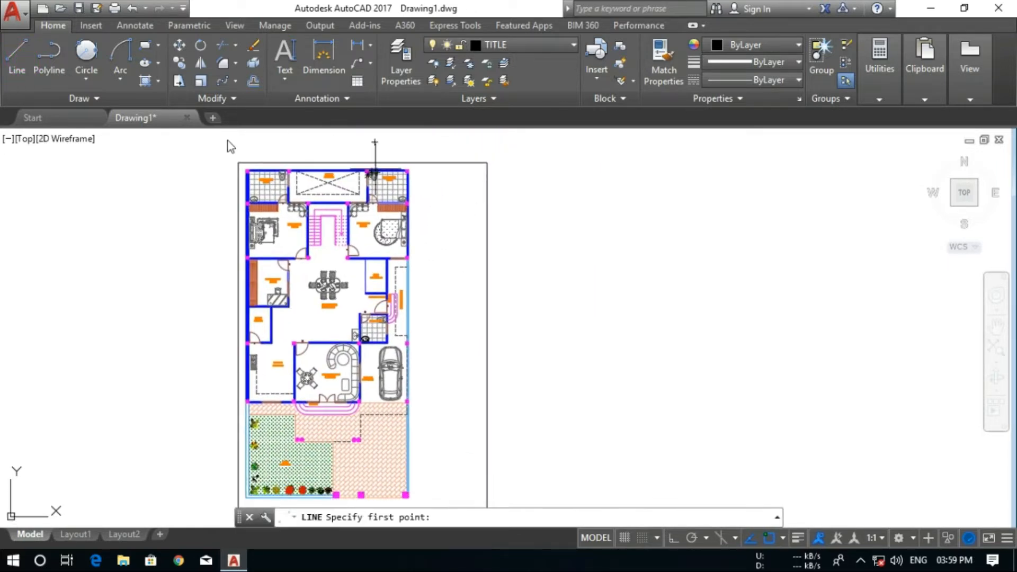
{"action": "scroll", "coordinate": [439, 160], "scroll_direction": "up", "scroll_amount": 2}
{"action": "left_click", "coordinate": [408, 158]}
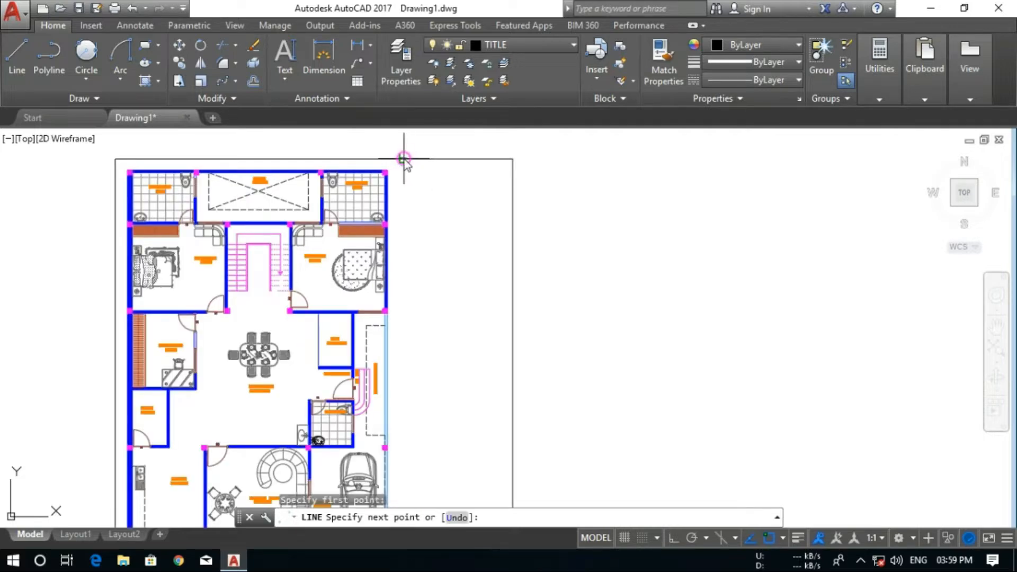
{"action": "scroll", "coordinate": [404, 281], "scroll_direction": "down", "scroll_amount": 4}
{"action": "middle_click_drag", "start_coordinate": [405, 439], "coordinate": [407, 353]}
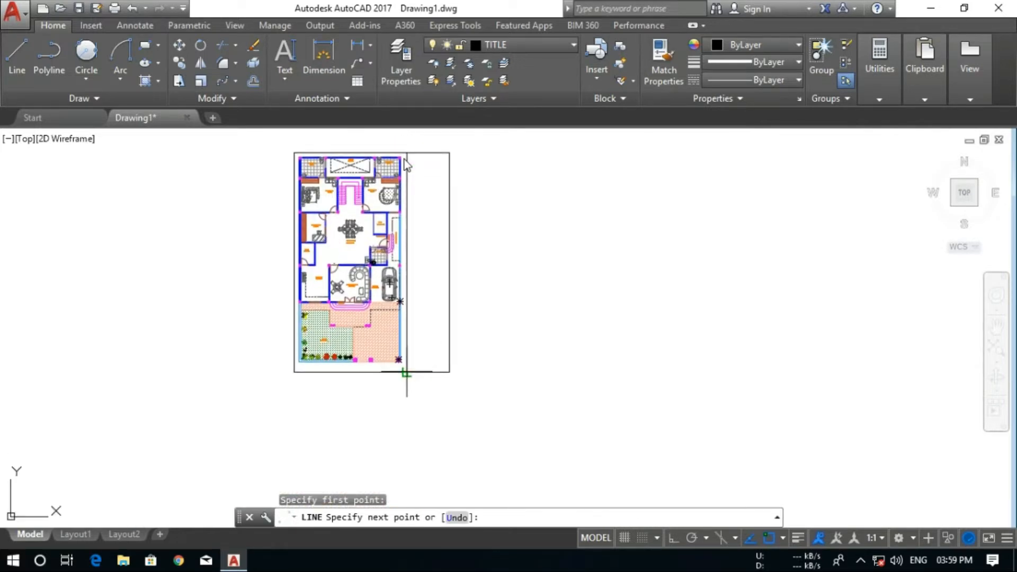
{"action": "left_click", "coordinate": [407, 372]}
{"action": "key", "text": "Escape"}
Offset the border rectangle outward and the vertical divider line to its right by 6"
{"action": "scroll", "coordinate": [413, 186], "scroll_direction": "up", "scroll_amount": 2}
{"action": "middle_click_drag", "start_coordinate": [411, 185], "coordinate": [411, 224]}
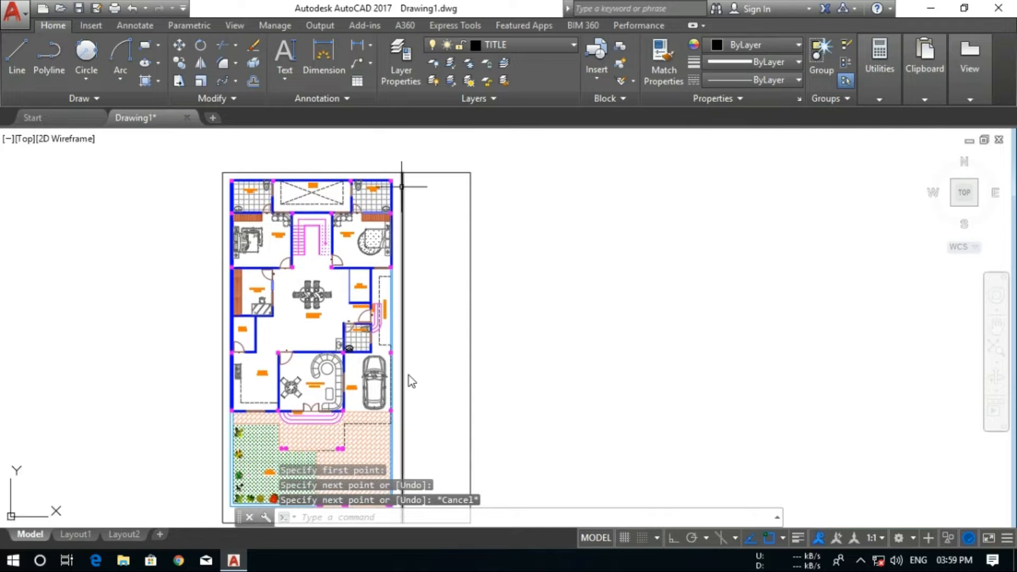
{"action": "scroll", "coordinate": [402, 186], "scroll_direction": "up", "scroll_amount": 2}
{"action": "middle_click_drag", "start_coordinate": [408, 181], "coordinate": [414, 205]}
{"action": "type", "text": "o"}
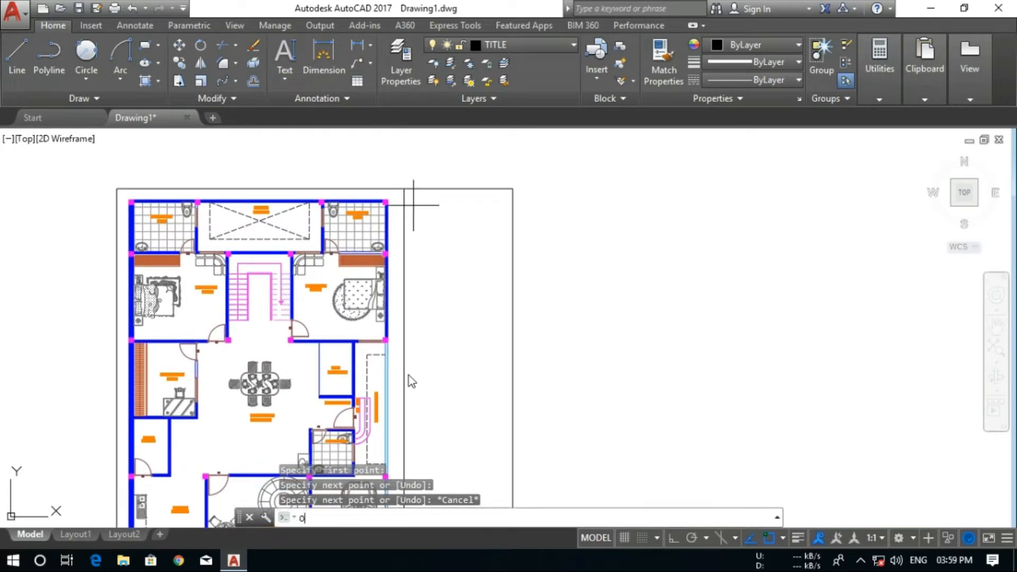
{"action": "key", "text": "Return"}
{"action": "type", "text": "6\""}
{"action": "key", "text": "Return"}
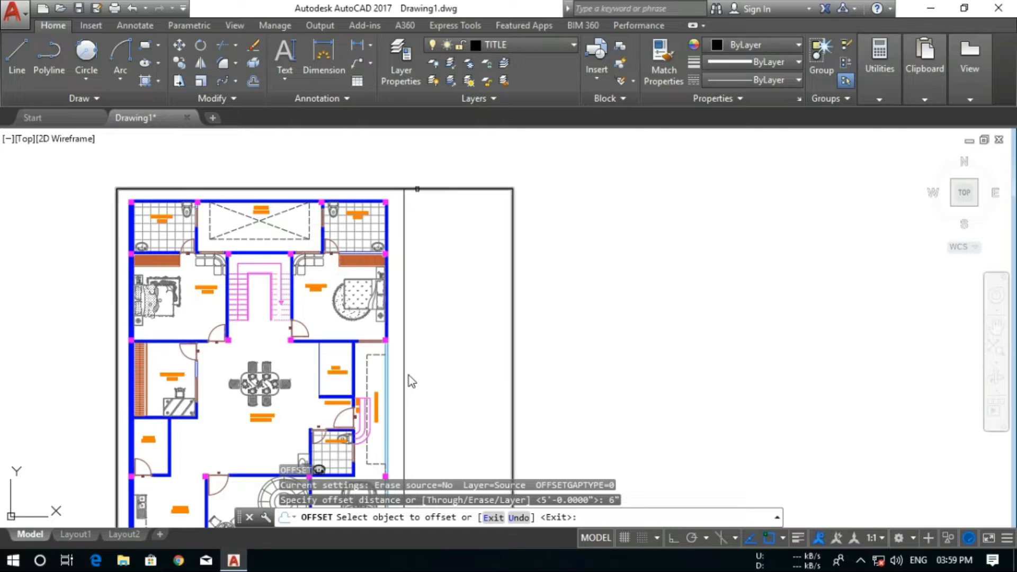
{"action": "left_click", "coordinate": [416, 187]}
{"action": "left_click", "coordinate": [418, 165]}
{"action": "left_click", "coordinate": [406, 207]}
{"action": "key", "text": "Escape"}
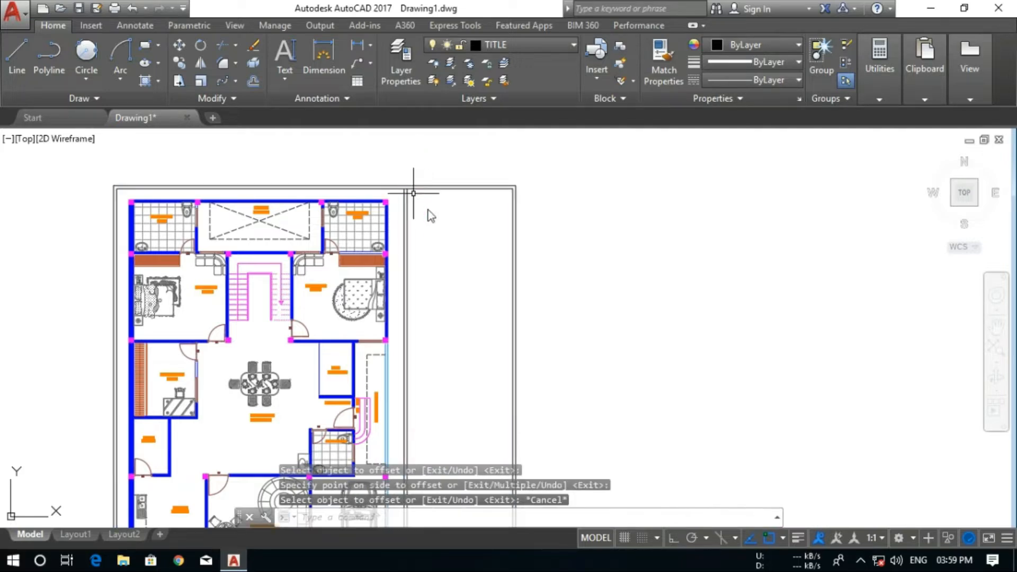
Trim the inner border's top edge between the two divider lines
{"action": "type", "text": "tr"}
{"action": "key", "text": "Return"}
{"action": "key", "text": "Return"}
{"action": "scroll", "coordinate": [407, 190], "scroll_direction": "up", "scroll_amount": 4}
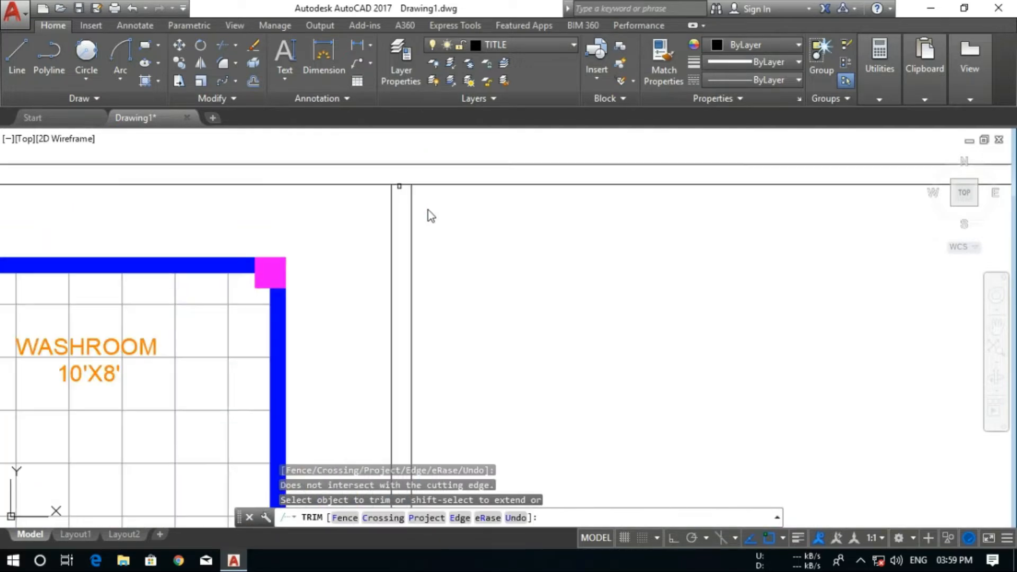
{"action": "left_click", "coordinate": [403, 185]}
{"action": "left_click", "coordinate": [404, 184]}
Trim the inner border's bottom edge between the two divider lines
{"action": "scroll", "coordinate": [415, 209], "scroll_direction": "down", "scroll_amount": 4}
{"action": "middle_click_drag", "start_coordinate": [434, 503], "coordinate": [456, 271]}
{"action": "middle_click_drag", "start_coordinate": [440, 458], "coordinate": [454, 277]}
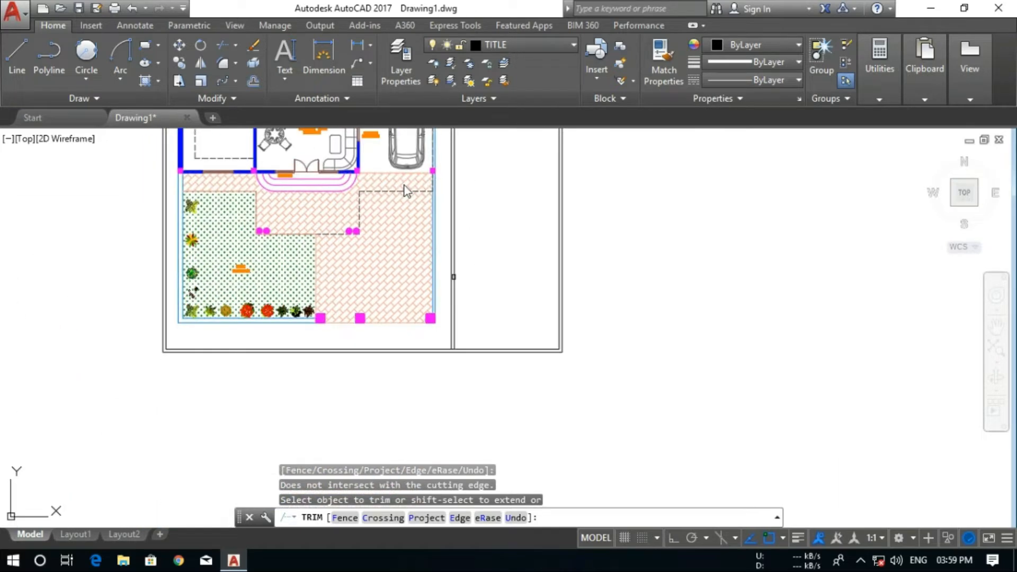
{"action": "scroll", "coordinate": [444, 358], "scroll_direction": "up", "scroll_amount": 2}
{"action": "scroll", "coordinate": [451, 348], "scroll_direction": "up", "scroll_amount": 2}
{"action": "left_click", "coordinate": [475, 326]}
{"action": "scroll", "coordinate": [477, 328], "scroll_direction": "down", "scroll_amount": 3}
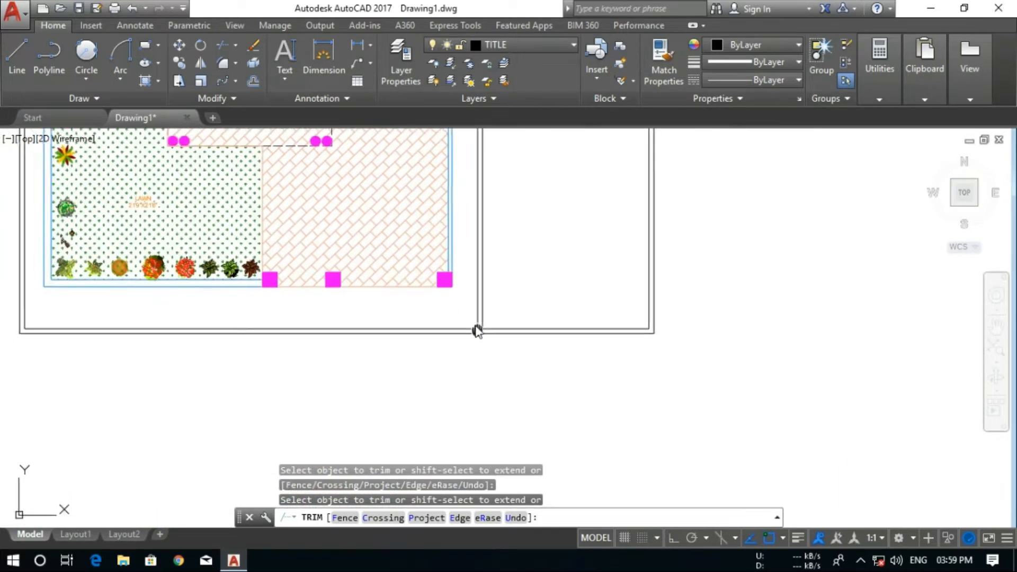
{"action": "middle_click_drag", "start_coordinate": [477, 331], "coordinate": [667, 310]}
{"action": "scroll", "coordinate": [508, 339], "scroll_direction": "down", "scroll_amount": 1}
{"action": "middle_click_drag", "start_coordinate": [533, 291], "coordinate": [511, 359]}
{"action": "scroll", "coordinate": [508, 348], "scroll_direction": "down", "scroll_amount": 2}
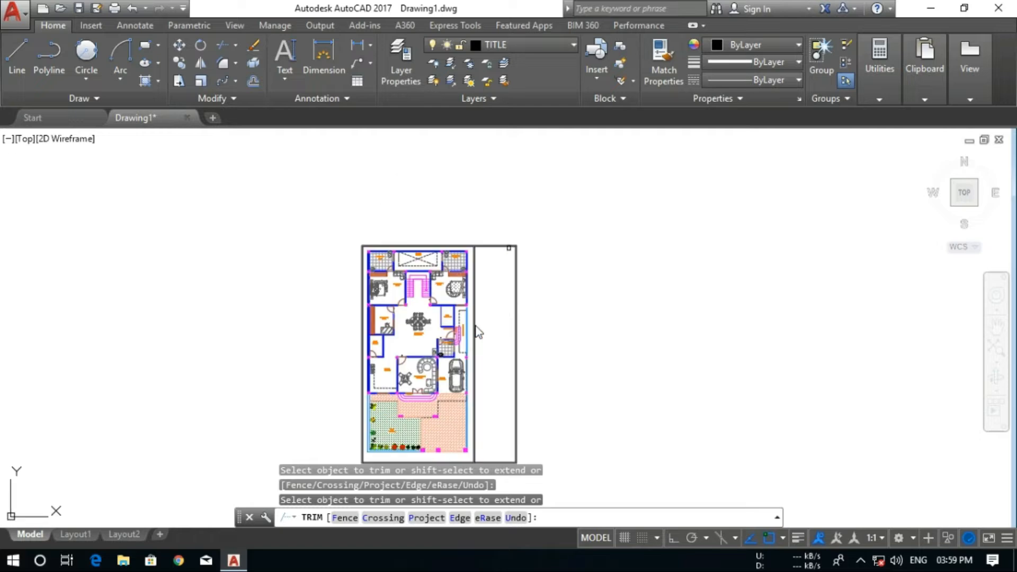
{"action": "scroll", "coordinate": [508, 246], "scroll_direction": "up", "scroll_amount": 3}
{"action": "key", "text": "Escape"}
{"action": "key", "text": "Escape"}
{"action": "key", "text": "Escape"}
Insert the compass block from E:\autocad\compass.dwg at scale 1 in the upper part of the blank title strip
{"action": "type", "text": "I"}
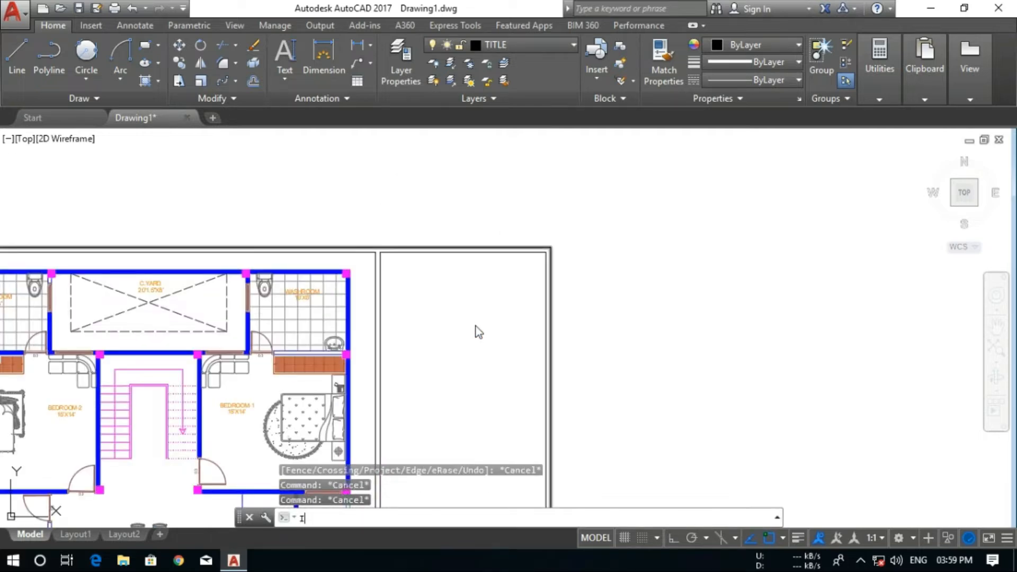
{"action": "key", "text": "Return"}
{"action": "left_click", "coordinate": [645, 188]}
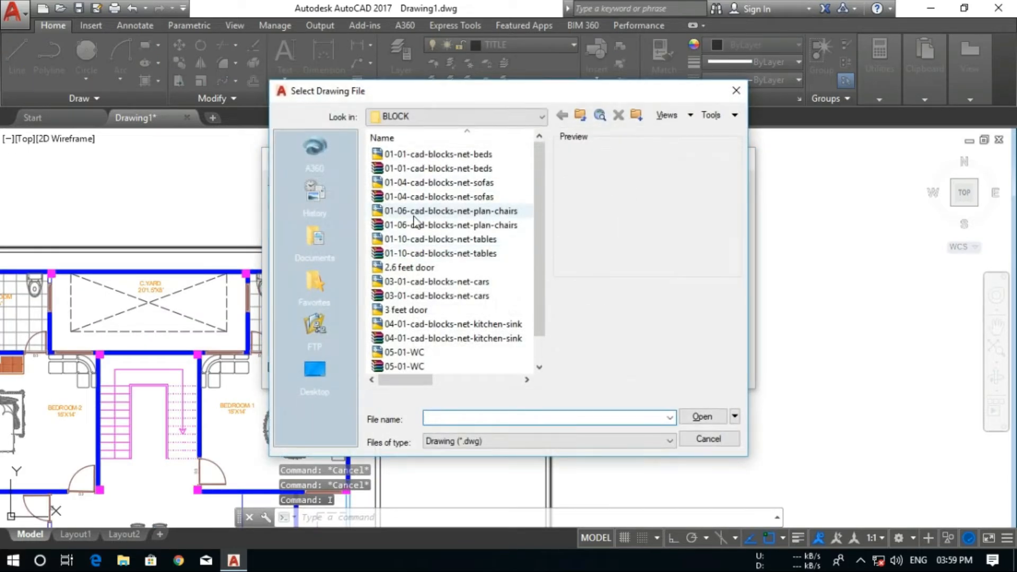
{"action": "left_click", "coordinate": [295, 379]}
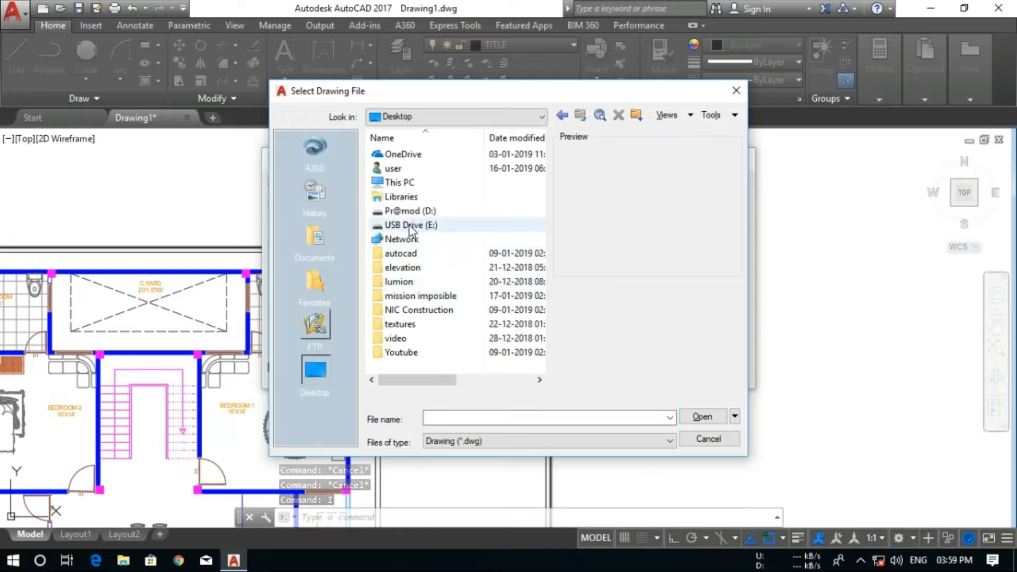
{"action": "double_click", "coordinate": [406, 230]}
{"action": "double_click", "coordinate": [403, 157]}
{"action": "double_click", "coordinate": [409, 154]}
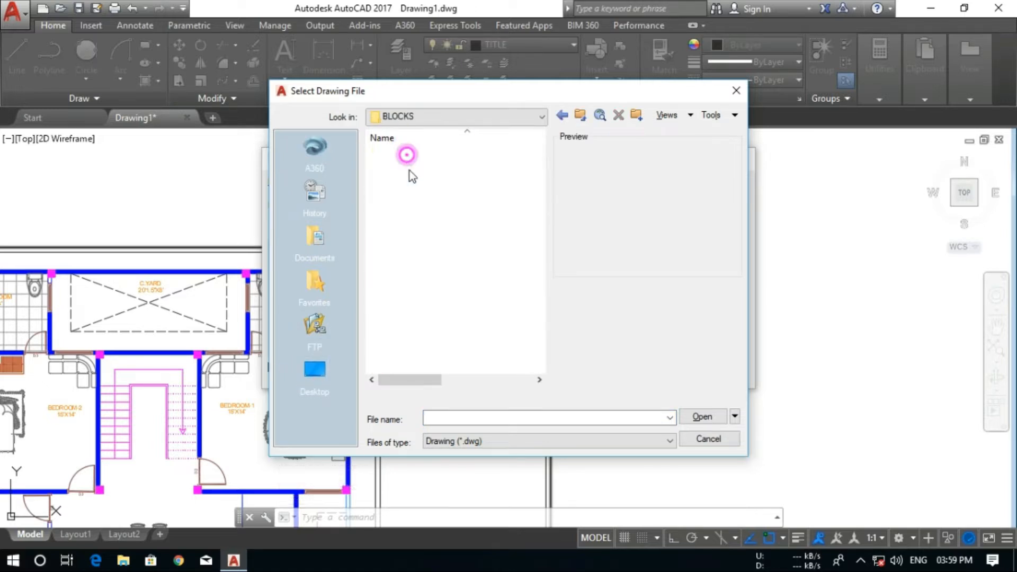
{"action": "left_click", "coordinate": [570, 120]}
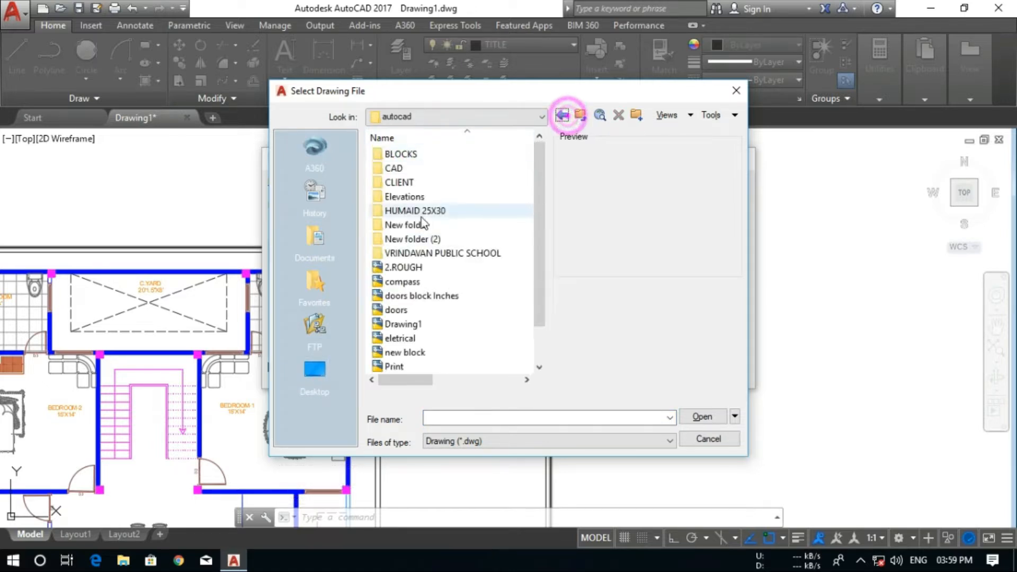
{"action": "left_click", "coordinate": [416, 284]}
{"action": "left_click", "coordinate": [705, 418]}
{"action": "left_click", "coordinate": [604, 370]}
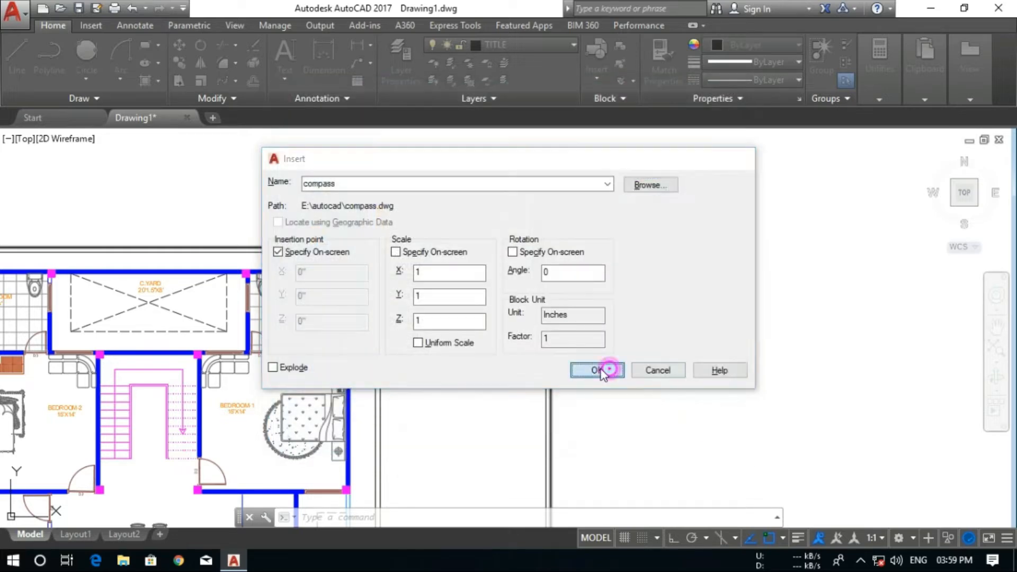
{"action": "left_click", "coordinate": [555, 365]}
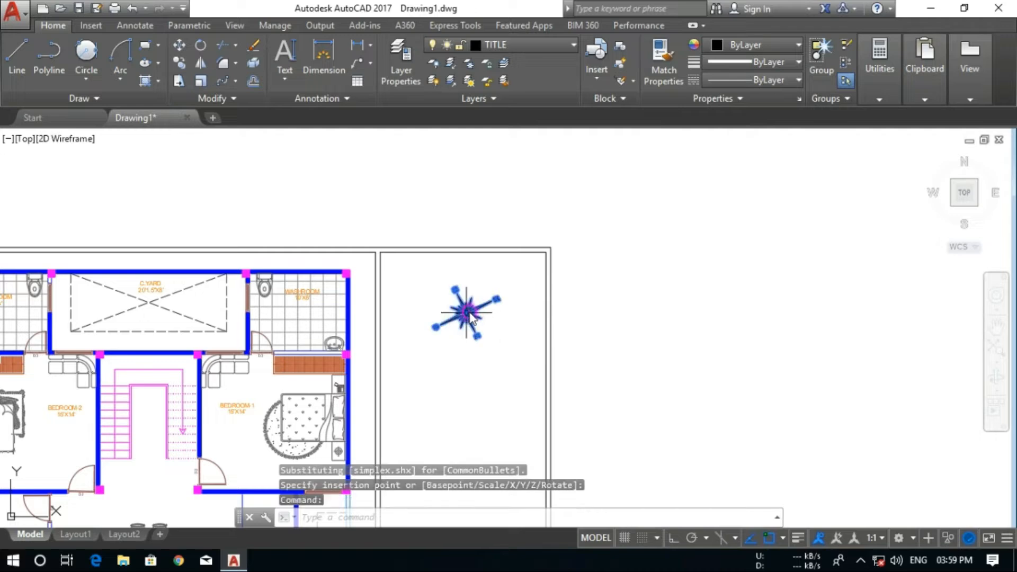
Enlarge the compass about its centre with a reference scale, using its north arm tip, to nearly fill the title strip's width
{"action": "type", "text": "sc"}
{"action": "key", "text": "Return"}
{"action": "scroll", "coordinate": [470, 316], "scroll_direction": "up", "scroll_amount": 3}
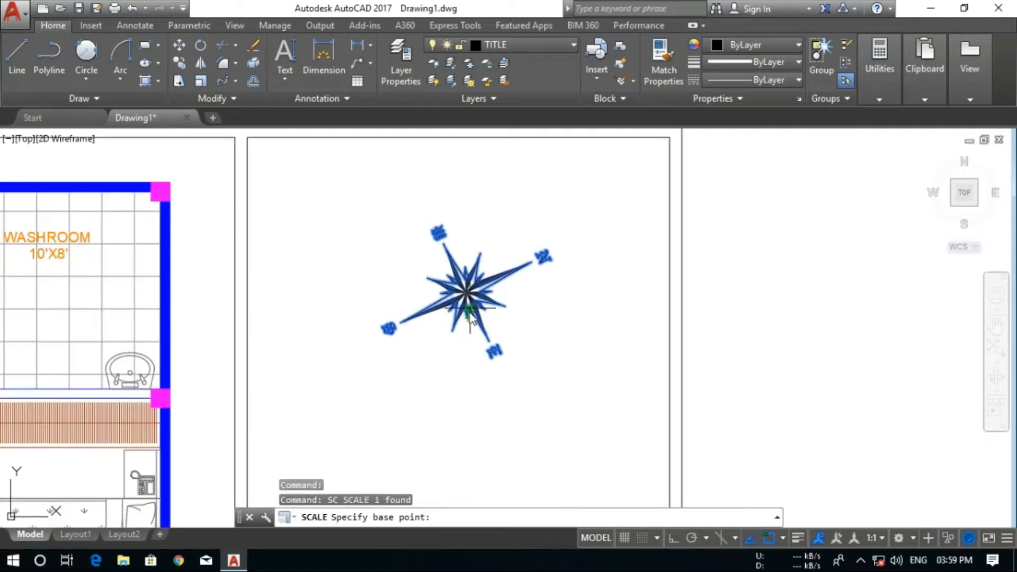
{"action": "left_click", "coordinate": [468, 314]}
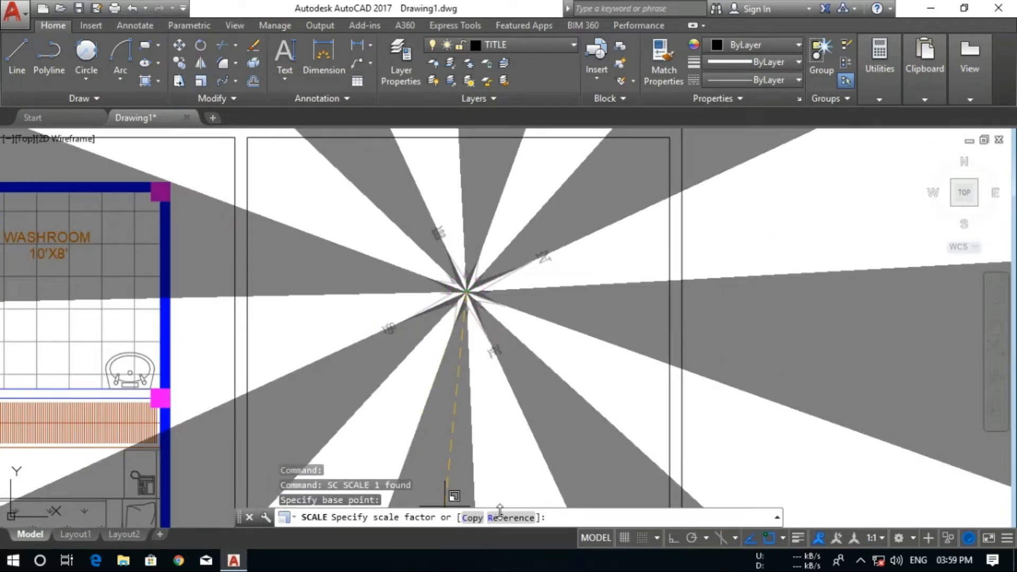
{"action": "left_click", "coordinate": [500, 517]}
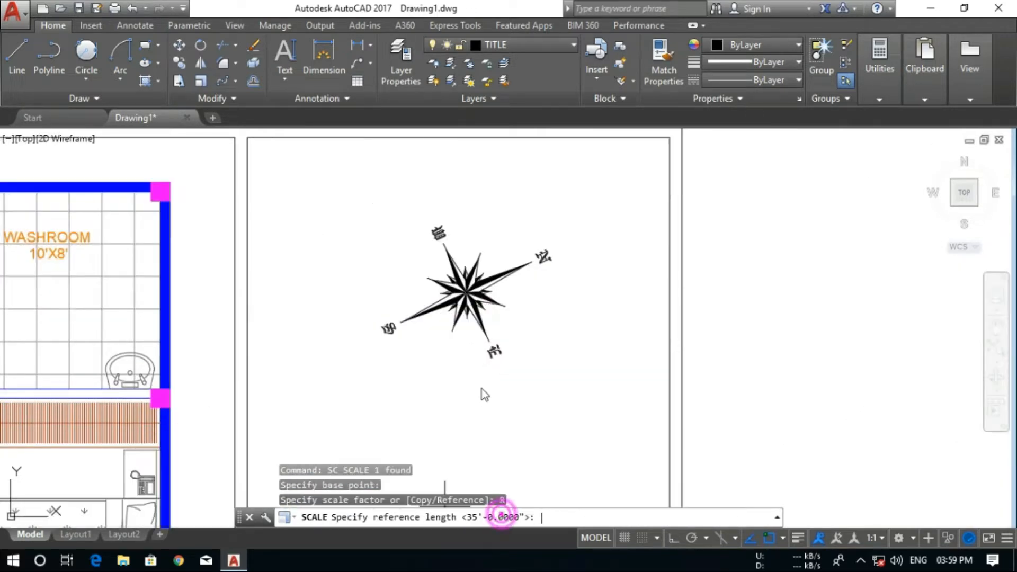
{"action": "left_click", "coordinate": [532, 261]}
{"action": "left_click", "coordinate": [616, 205]}
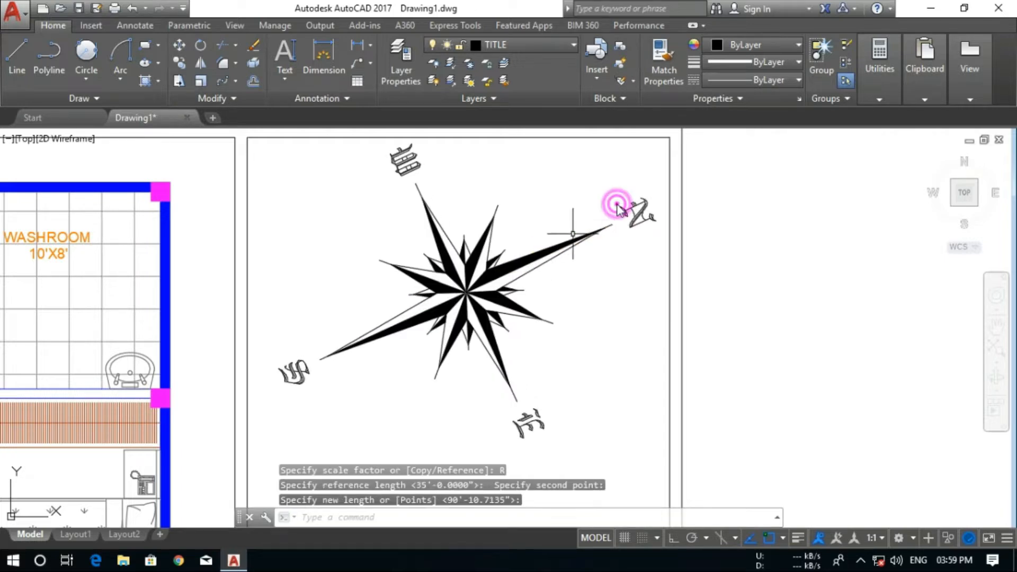
Rotate the compass clockwise about its centre until its N arm points horizontally right
{"action": "left_click", "coordinate": [502, 275]}
{"action": "type", "text": "ro"}
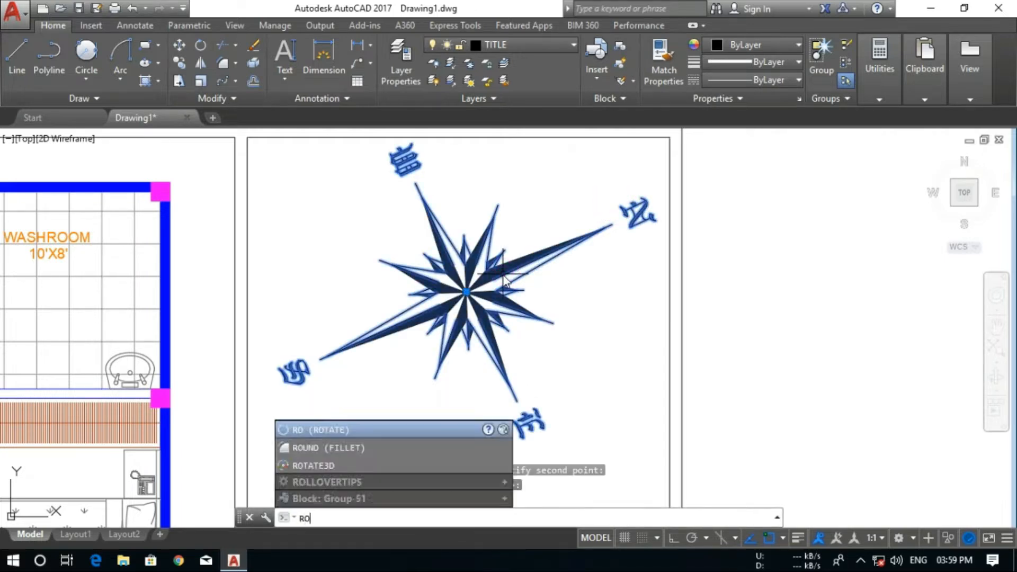
{"action": "key", "text": "Return"}
{"action": "left_click", "coordinate": [466, 292]}
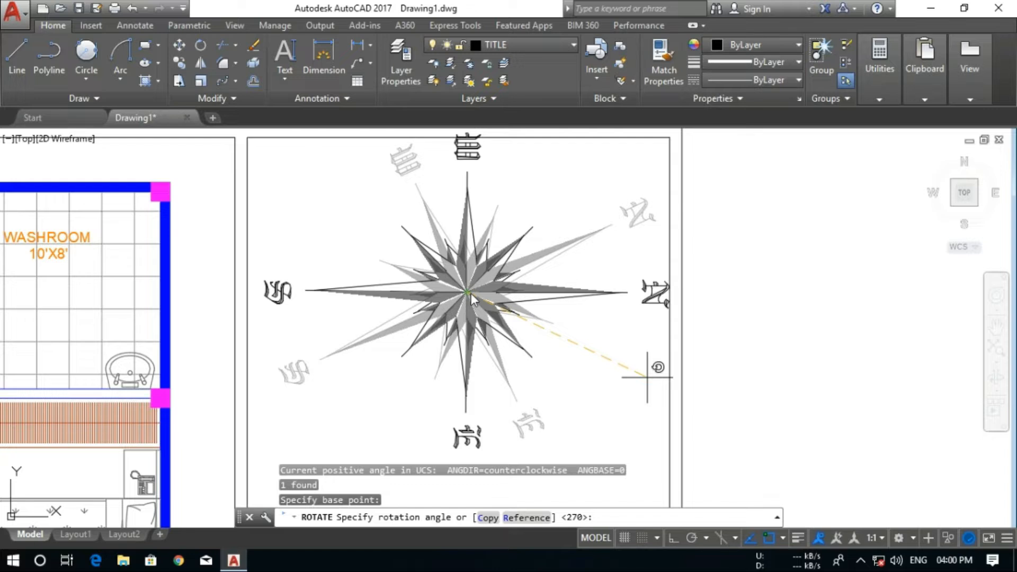
{"action": "left_click", "coordinate": [647, 377]}
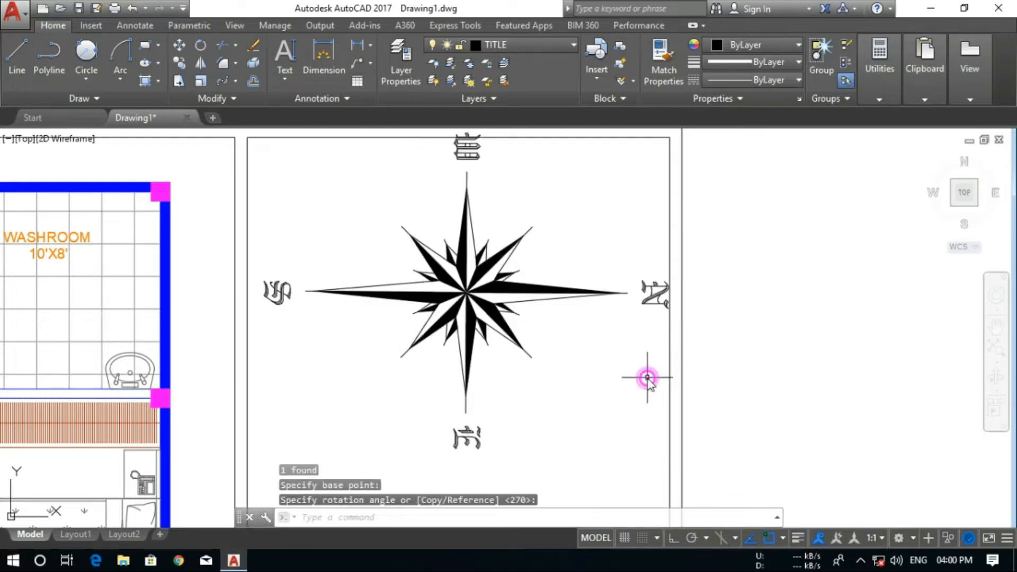
Nudge the compass block left and down to centre it in the upper part of the title strip
{"action": "left_click", "coordinate": [469, 306]}
{"action": "key", "text": "ctrl+Left"}
{"action": "key", "text": "ctrl+Left"}
{"action": "key", "text": "ctrl+Left"}
{"action": "key", "text": "ctrl+Left"}
{"action": "key", "text": "ctrl+Left"}
{"action": "key", "text": "ctrl+Left"}
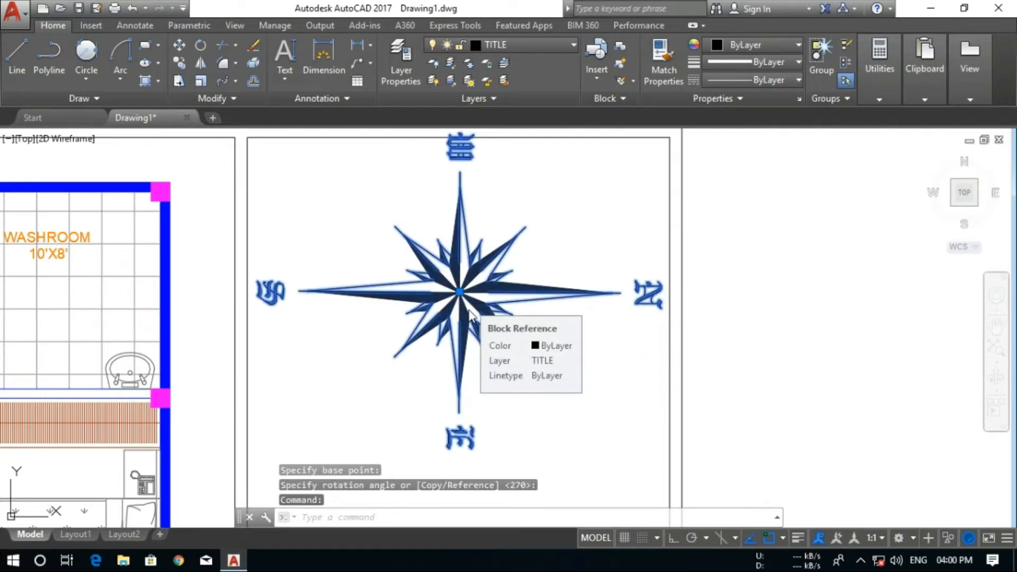
{"action": "key", "text": "ctrl+Down"}
{"action": "key", "text": "ctrl+Down"}
{"action": "key", "text": "ctrl+Down"}
{"action": "key", "text": "ctrl+Down"}
{"action": "key", "text": "ctrl+Down"}
{"action": "key", "text": "ctrl+Down"}
{"action": "key", "text": "ctrl+Down"}
{"action": "key", "text": "ctrl+Down"}
{"action": "key", "text": "ctrl+Down"}
{"action": "key", "text": "ctrl+Down"}
{"action": "key", "text": "ctrl+Down"}
{"action": "key", "text": "ctrl+Down"}
{"action": "key", "text": "Escape"}
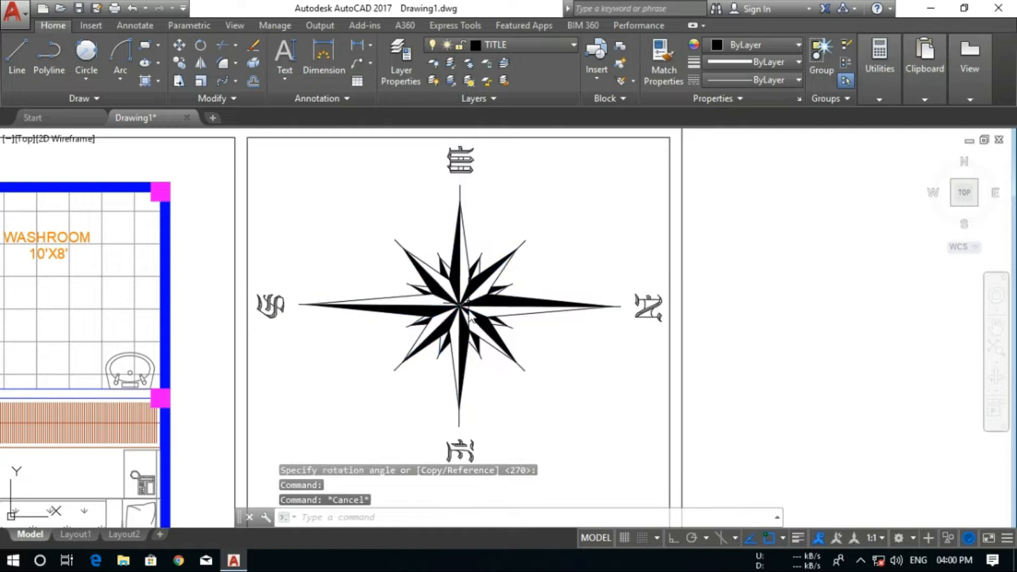
{"action": "key", "text": "Escape"}
Draw a horizontal line across the title strip just below the compass, from its inner left edge to its inner right edge
{"action": "scroll", "coordinate": [423, 222], "scroll_direction": "down", "scroll_amount": 2}
{"action": "left_click", "coordinate": [17, 68]}
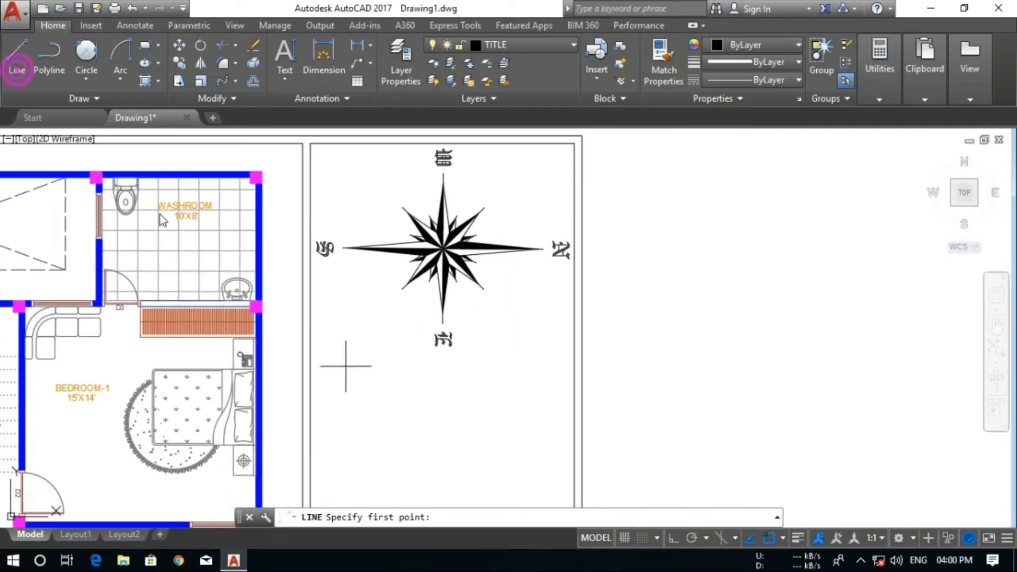
{"action": "left_click", "coordinate": [310, 355]}
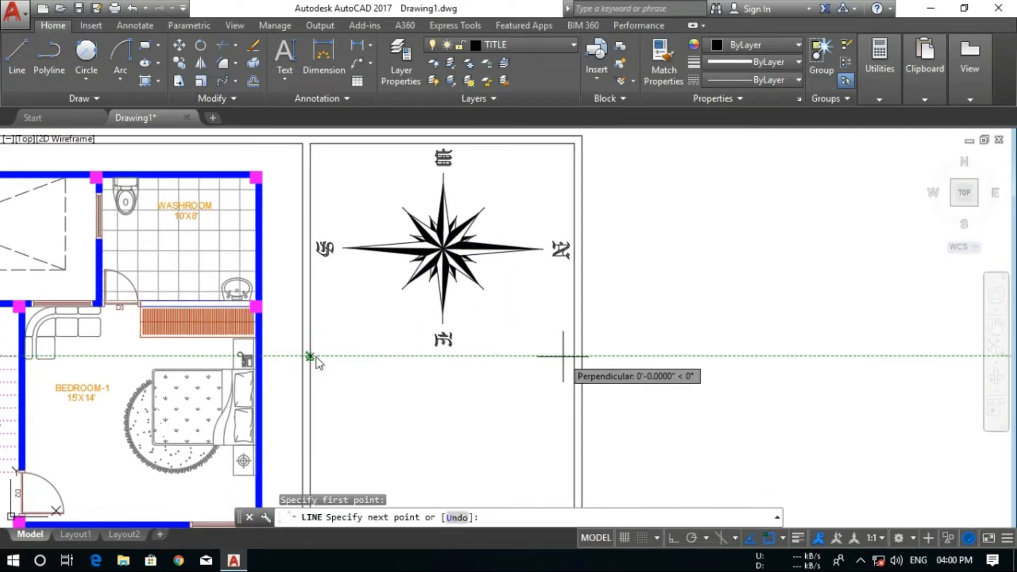
{"action": "left_click", "coordinate": [573, 356]}
{"action": "key", "text": "Escape"}
{"action": "key", "text": "Escape"}
Nudge the horizontal line below the compass slightly closer to the compass's lower letter
{"action": "left_click", "coordinate": [522, 356]}
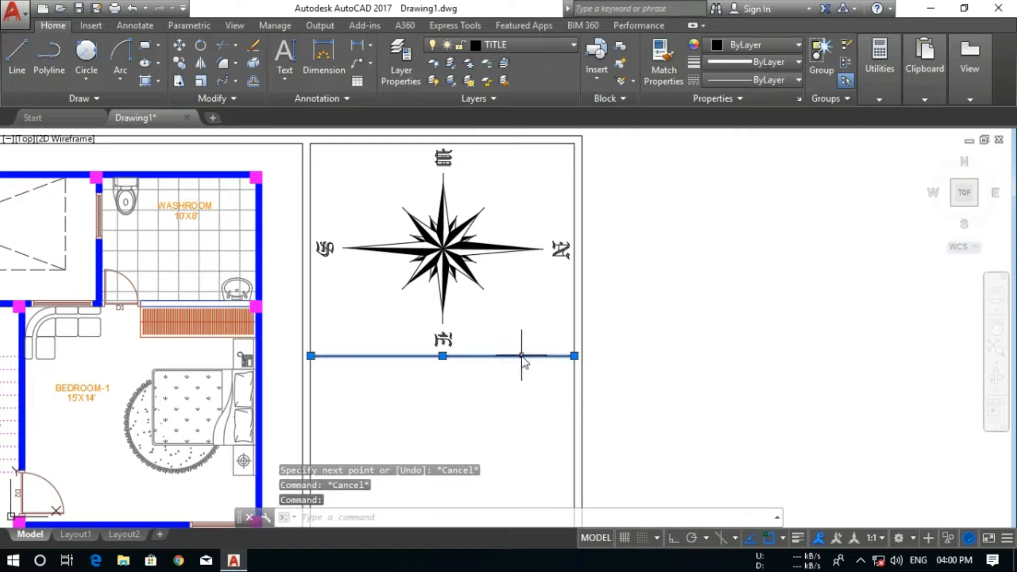
{"action": "key", "text": "Escape"}
{"action": "key", "text": "Escape"}
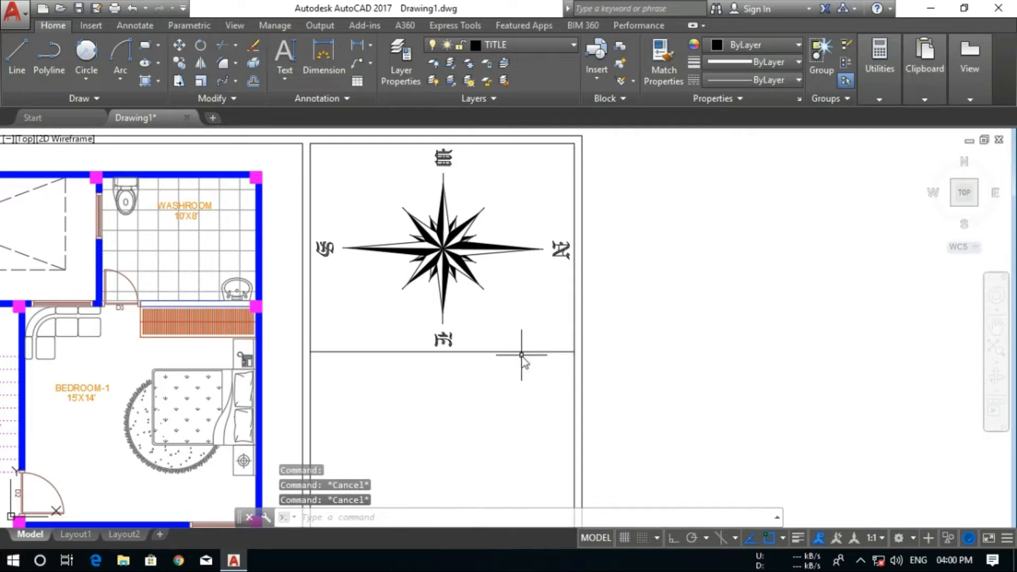
{"action": "left_click", "coordinate": [521, 352]}
{"action": "left_click", "coordinate": [519, 368]}
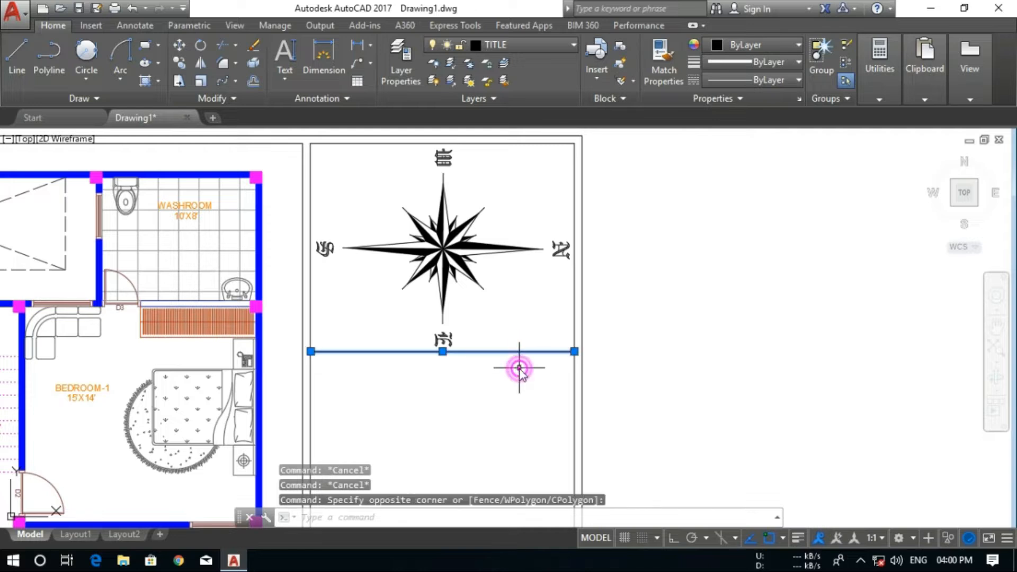
{"action": "key", "text": "Escape"}
Offset the horizontal line below the compass 6" downward
{"action": "type", "text": "o"}
{"action": "key", "text": "Return"}
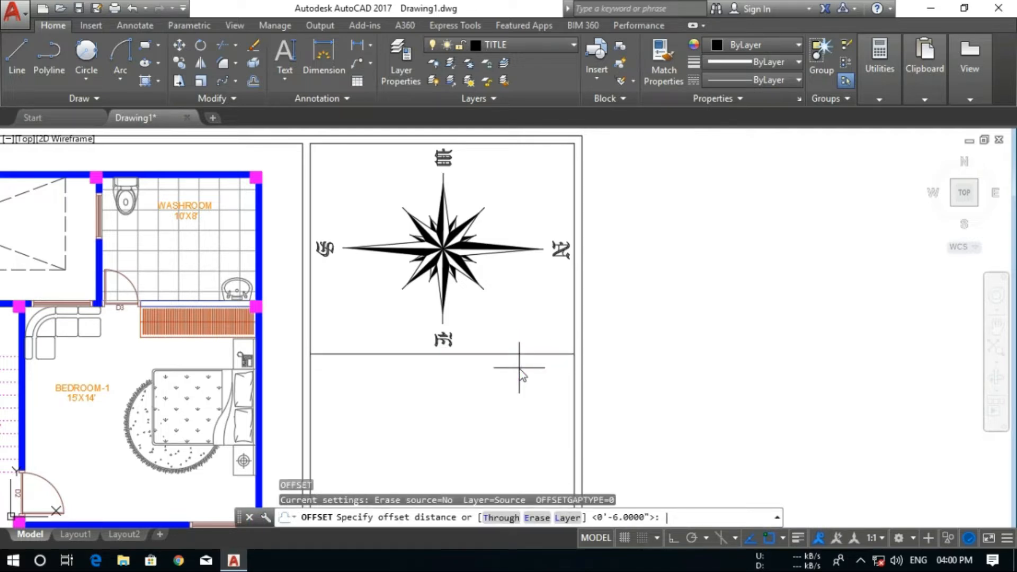
{"action": "key", "text": "Return"}
{"action": "left_click", "coordinate": [519, 354]}
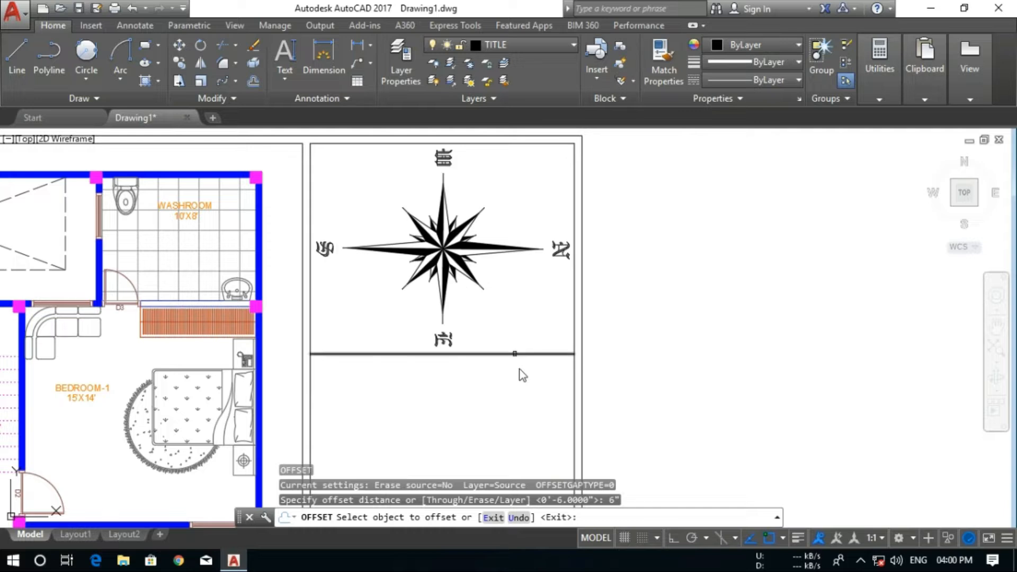
{"action": "left_click", "coordinate": [514, 385]}
{"action": "key", "text": "Escape"}
{"action": "key", "text": "Escape"}
Trim the title strip's inner left and right edges between the two horizontal lines below the compass
{"action": "type", "text": "TR"}
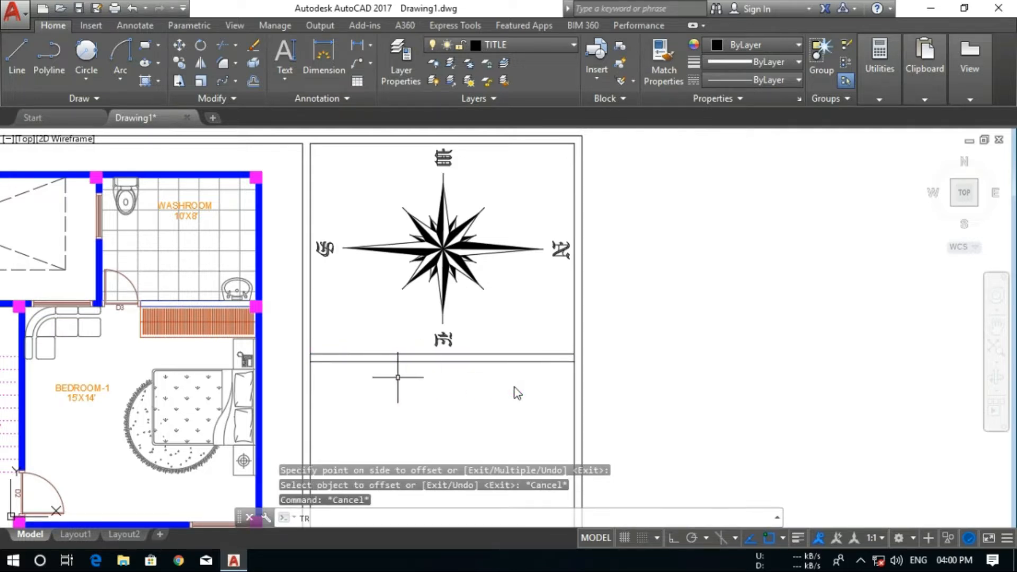
{"action": "key", "text": "Return"}
{"action": "key", "text": "Return"}
{"action": "scroll", "coordinate": [300, 346], "scroll_direction": "up", "scroll_amount": 4}
{"action": "left_click", "coordinate": [513, 386]}
{"action": "left_click", "coordinate": [329, 375]}
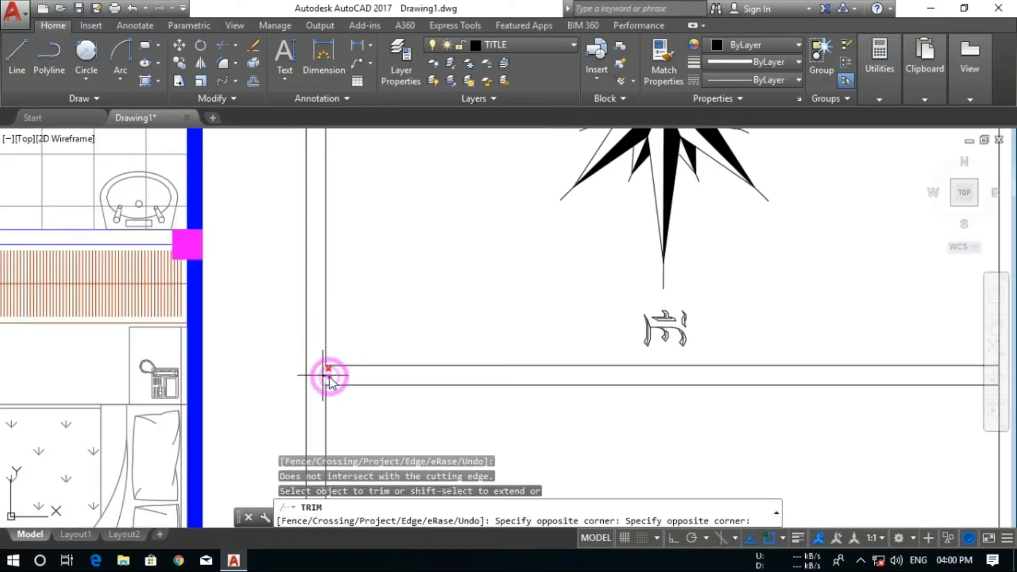
{"action": "scroll", "coordinate": [322, 376], "scroll_direction": "down", "scroll_amount": 5}
{"action": "scroll", "coordinate": [322, 376], "scroll_direction": "up", "scroll_amount": 6}
{"action": "left_click", "coordinate": [483, 346]}
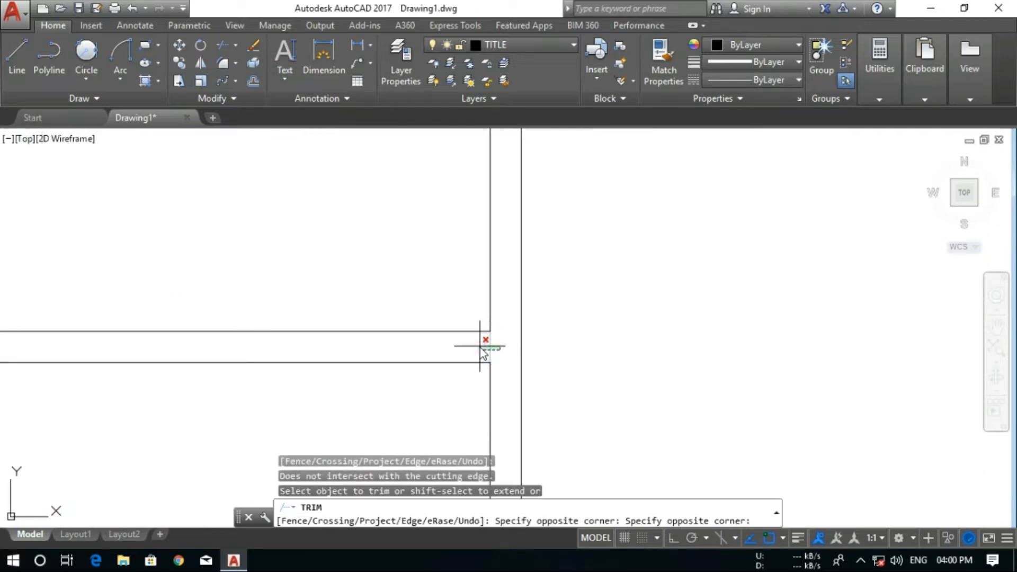
{"action": "scroll", "coordinate": [482, 347], "scroll_direction": "down", "scroll_amount": 5}
{"action": "key", "text": "Escape"}
{"action": "key", "text": "Escape"}
{"action": "key", "text": "Escape"}
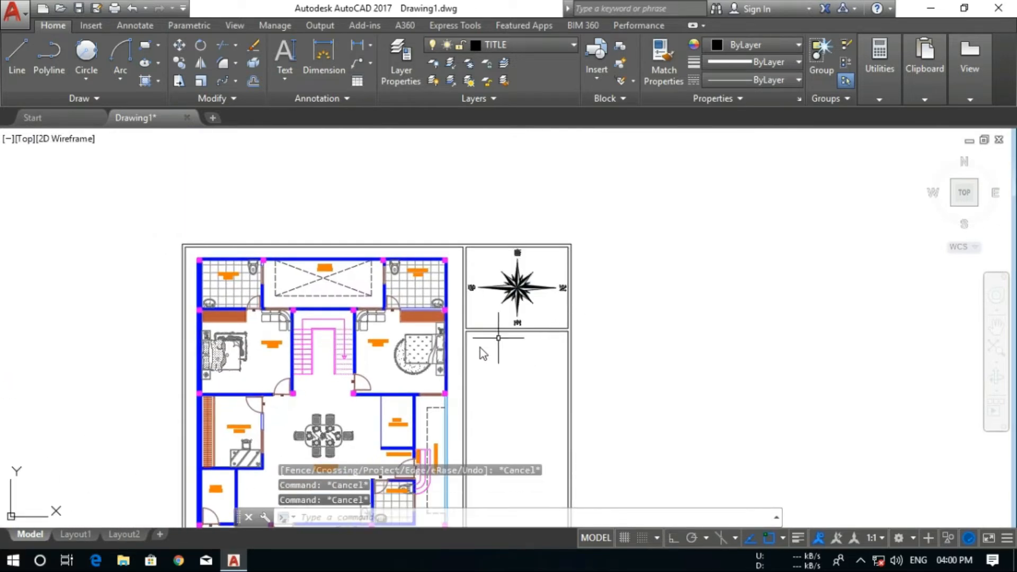
{"action": "middle_click_drag", "start_coordinate": [522, 358], "coordinate": [556, 305]}
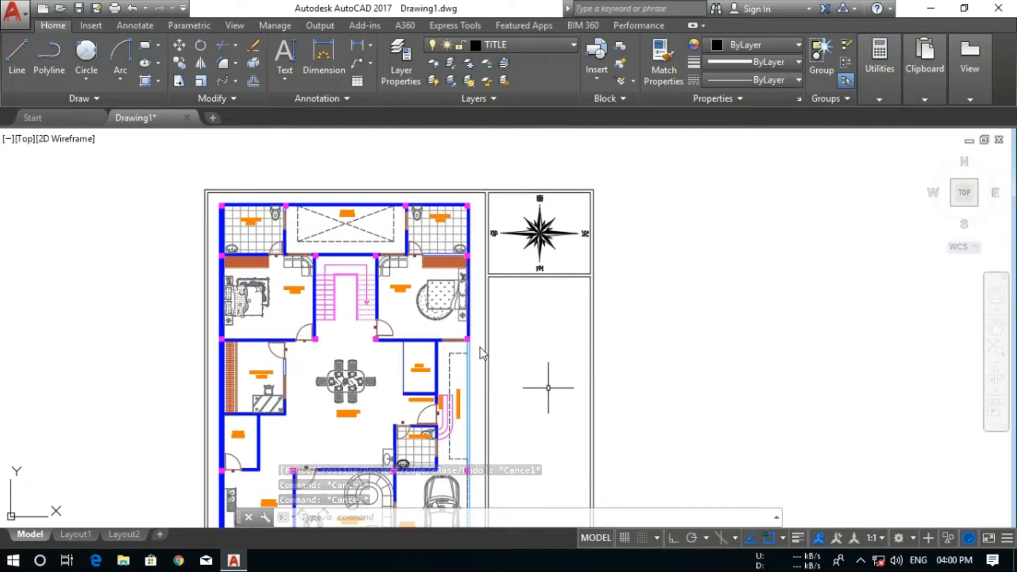
{"action": "left_click", "coordinate": [858, 560]}
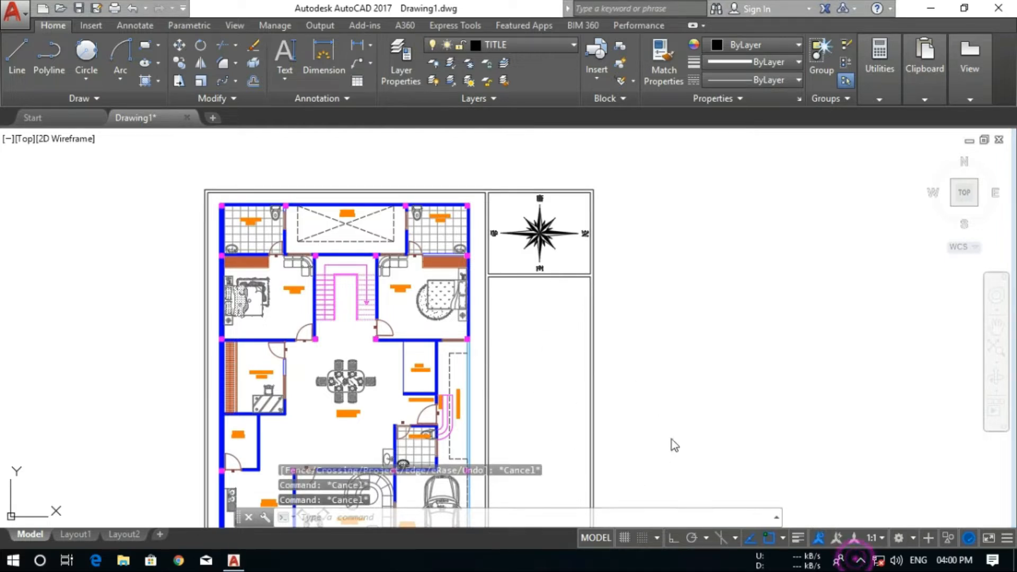
{"action": "scroll", "coordinate": [563, 386], "scroll_direction": "down", "scroll_amount": 2}
{"action": "middle_click_drag", "start_coordinate": [564, 386], "coordinate": [518, 277]}
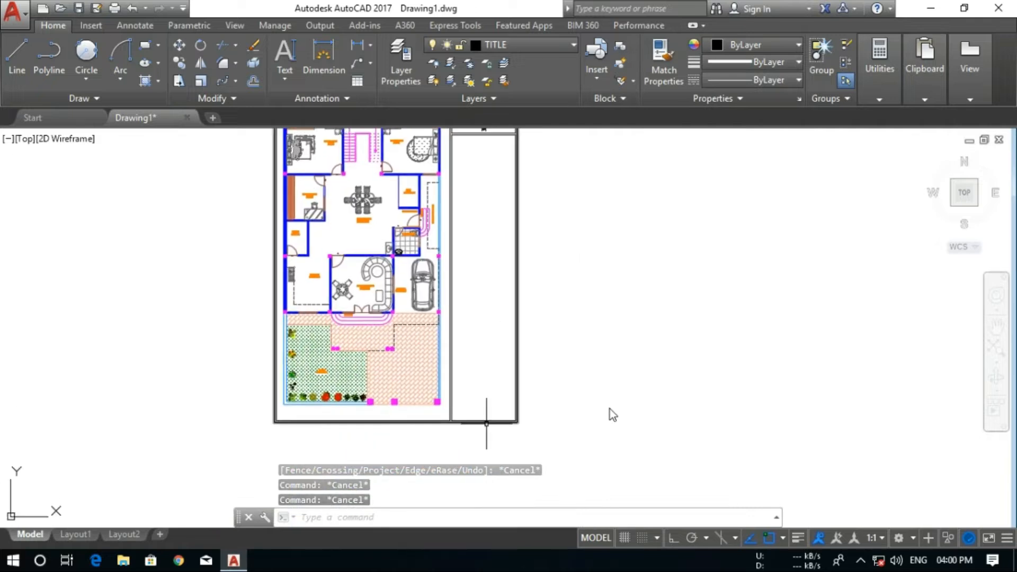
{"action": "scroll", "coordinate": [483, 420], "scroll_direction": "up", "scroll_amount": 4}
{"action": "type", "text": "o"}
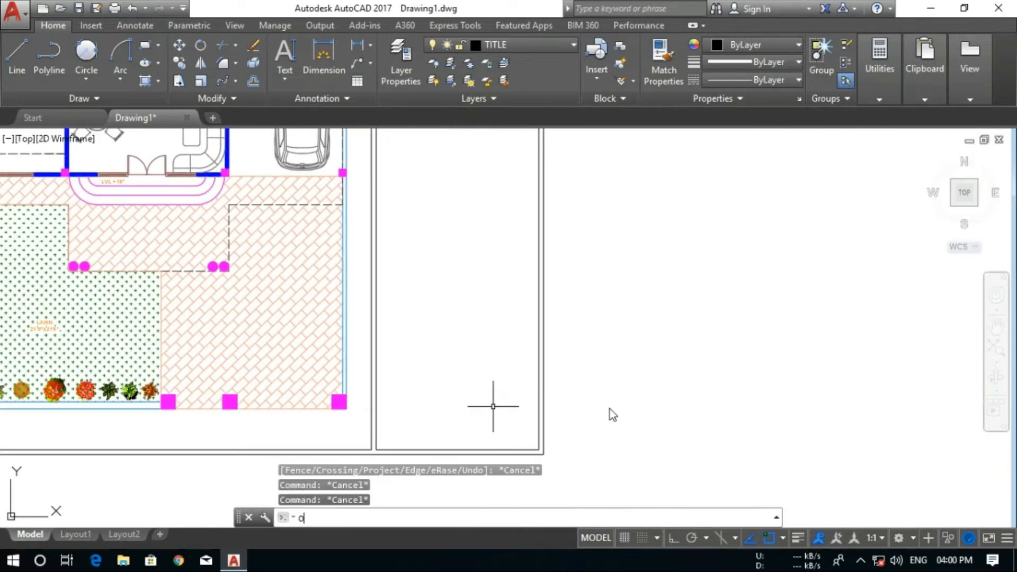
{"action": "key", "text": "Return"}
{"action": "key", "text": "Escape"}
{"action": "key", "text": "Escape"}
{"action": "key", "text": "Escape"}
{"action": "key", "text": "Escape"}
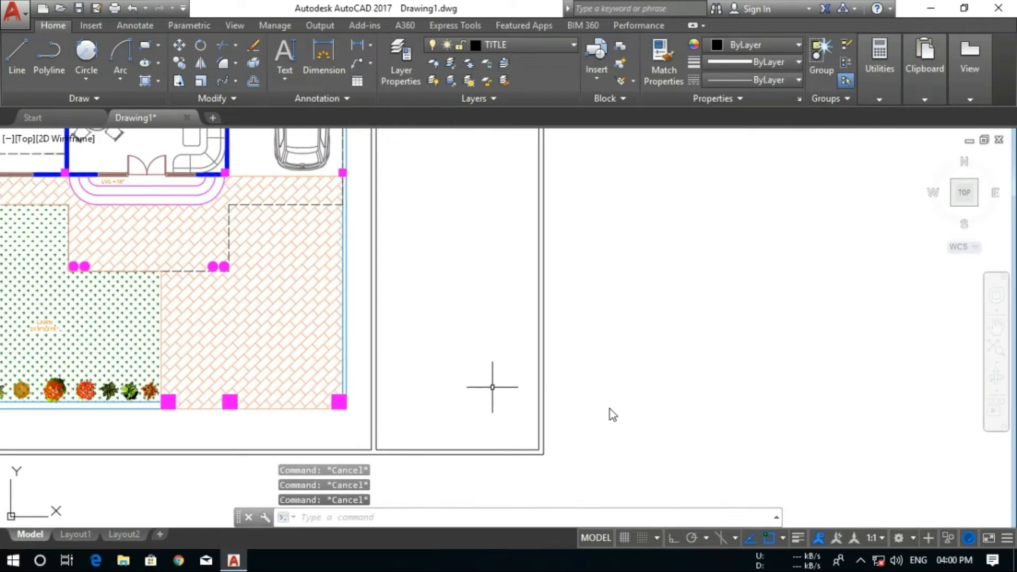
{"action": "middle_click_drag", "start_coordinate": [490, 339], "coordinate": [556, 347]}
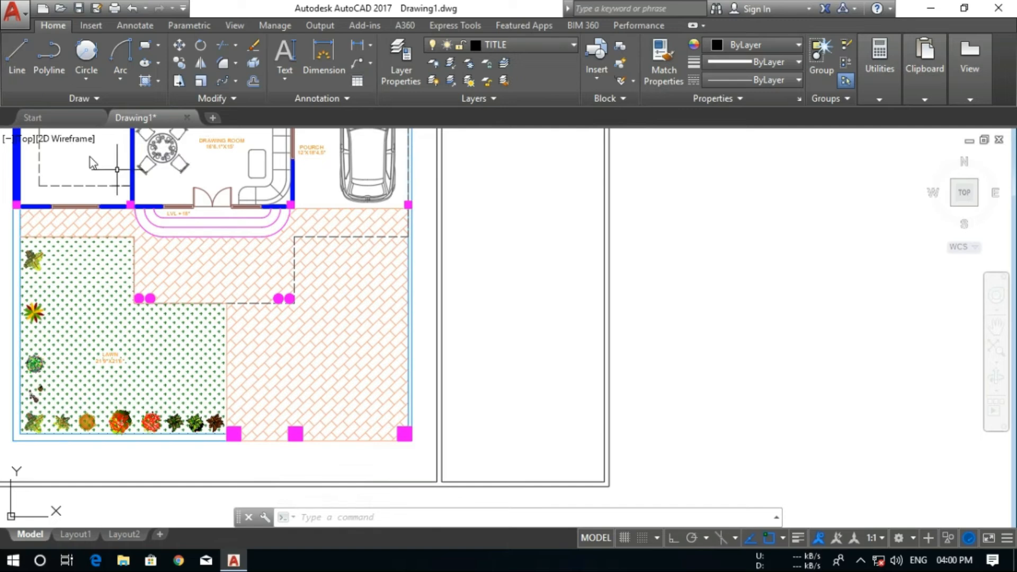
{"action": "type", "text": "b"}
{"action": "key", "text": "Return"}
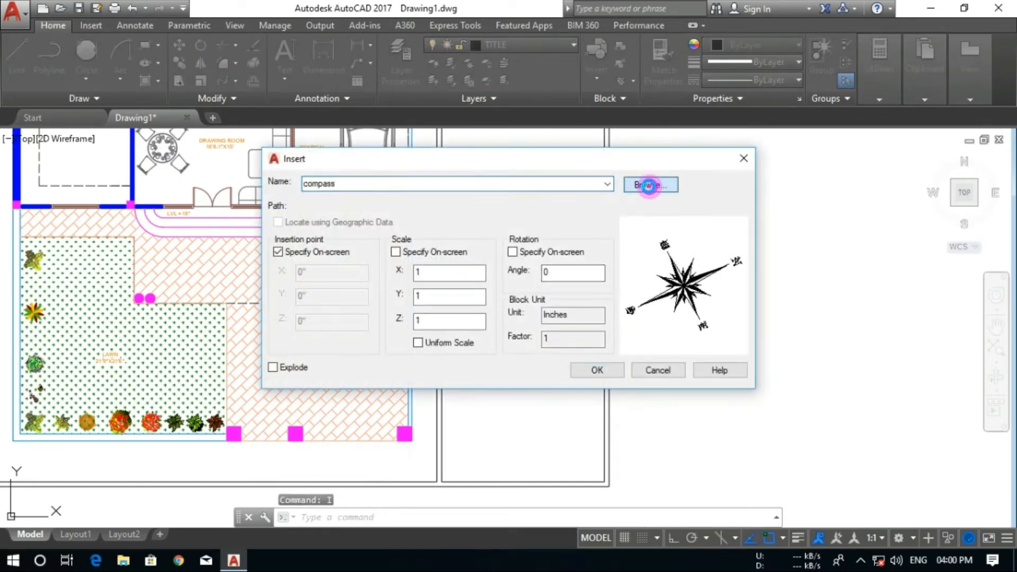
{"action": "left_click", "coordinate": [650, 184]}
{"action": "left_click", "coordinate": [315, 371]}
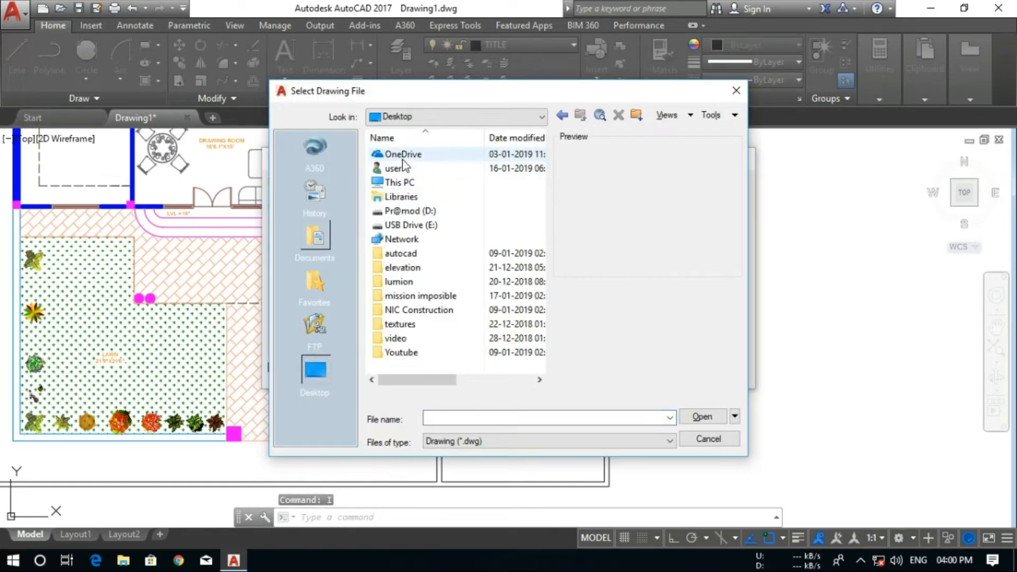
{"action": "double_click", "coordinate": [399, 226]}
{"action": "double_click", "coordinate": [392, 223]}
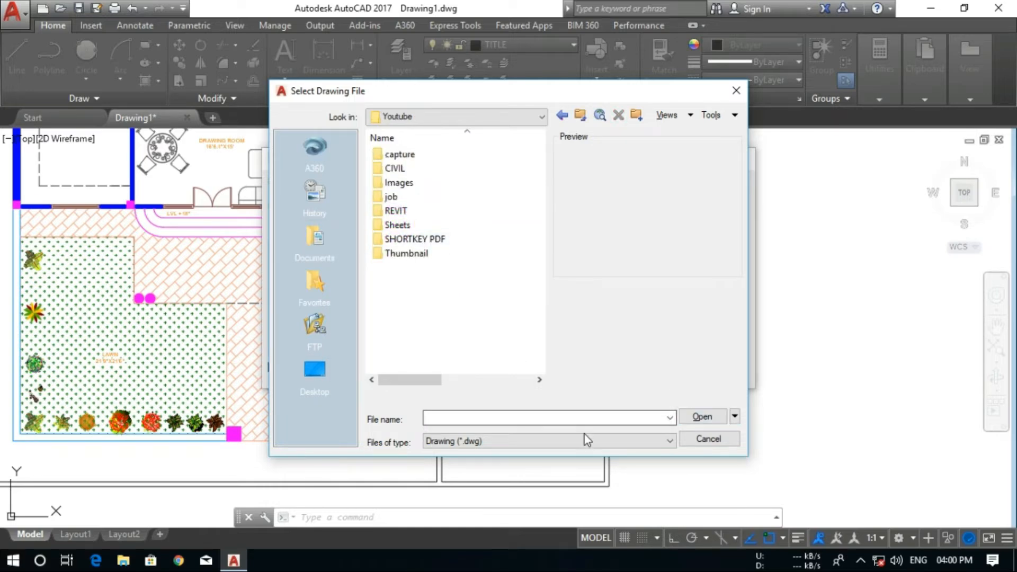
{"action": "left_click", "coordinate": [694, 443]}
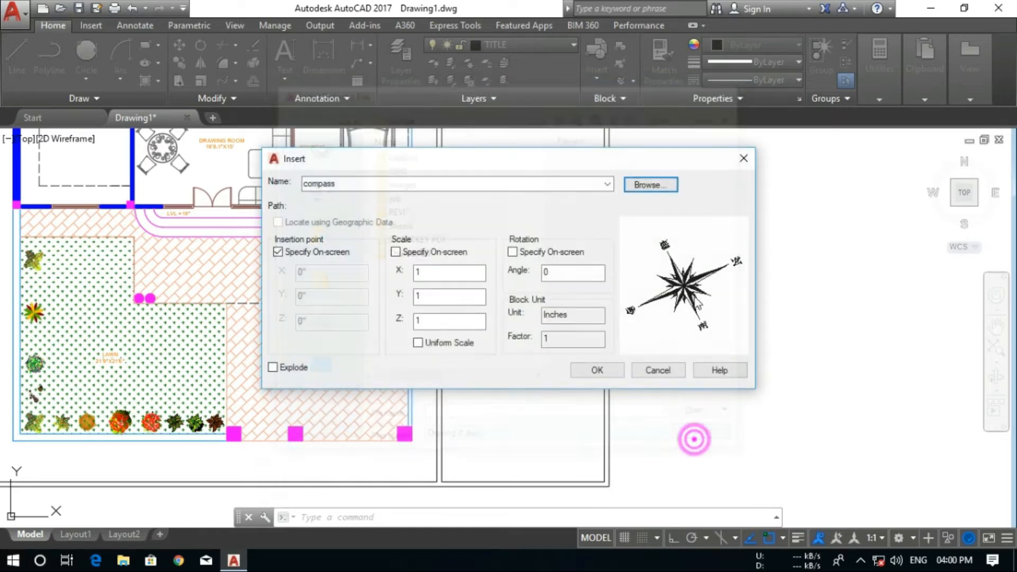
{"action": "left_click", "coordinate": [745, 160]}
Choose the image logo from E:\Youtube to attach to the drawing as an external reference
{"action": "type", "text": "XRE"}
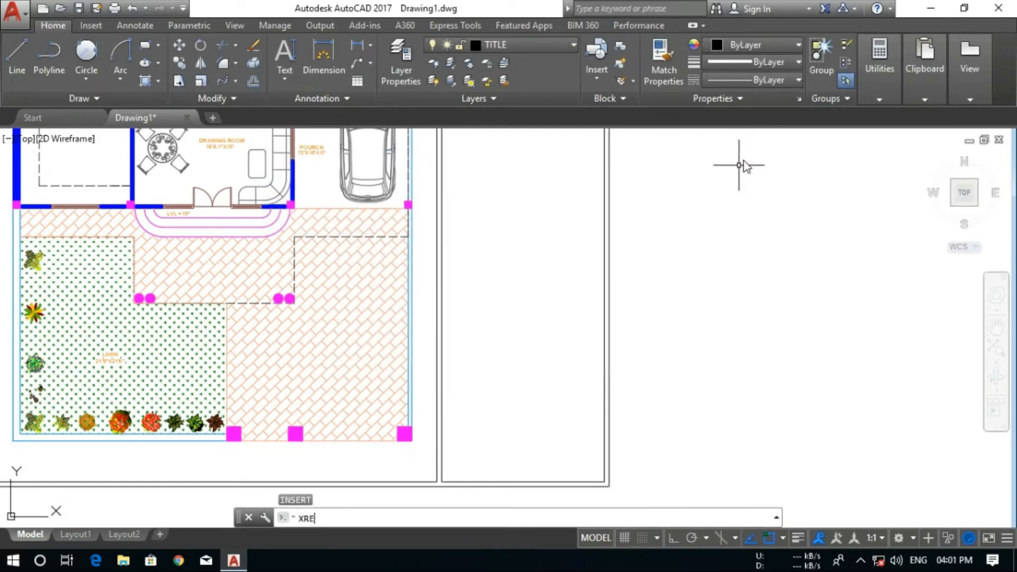
{"action": "type", "text": "F"}
{"action": "key", "text": "Return"}
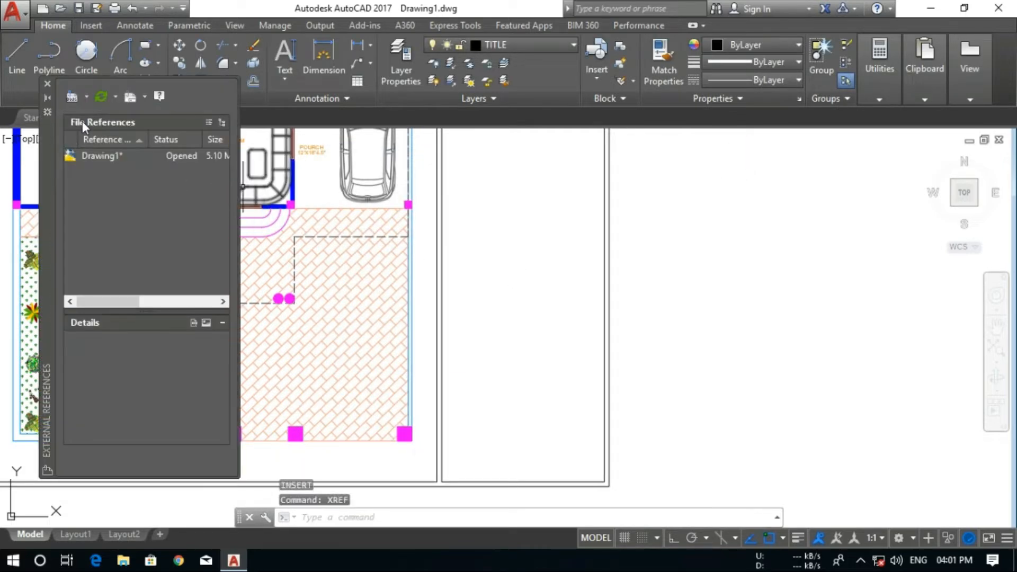
{"action": "left_click", "coordinate": [86, 97]}
{"action": "left_click", "coordinate": [92, 132]}
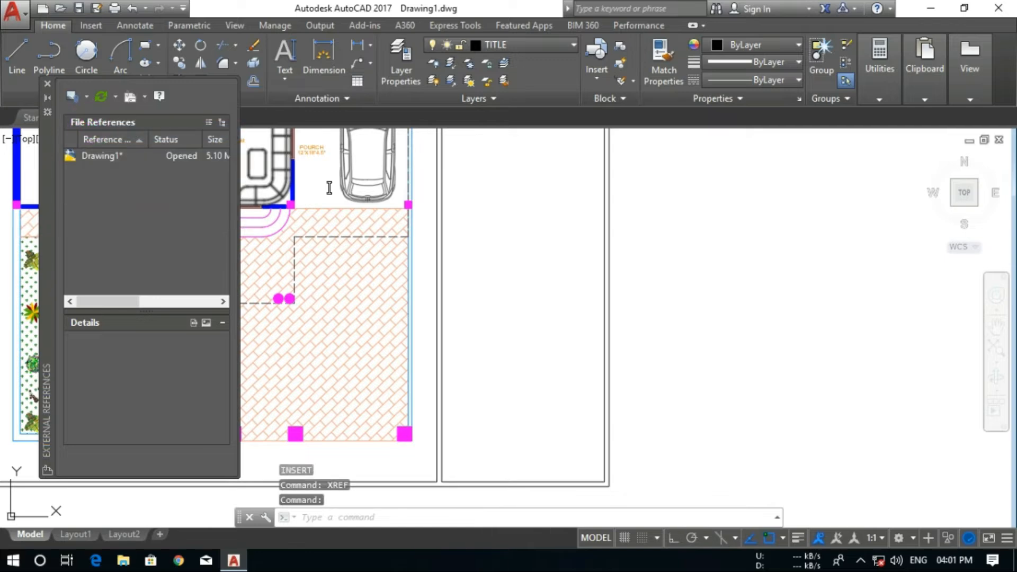
{"action": "left_click", "coordinate": [315, 371]}
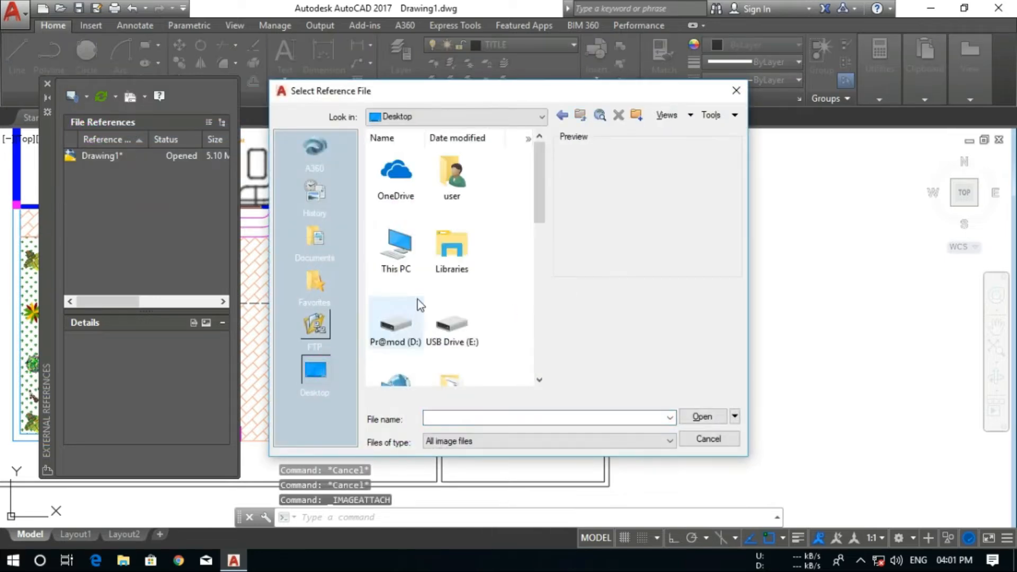
{"action": "double_click", "coordinate": [449, 333]}
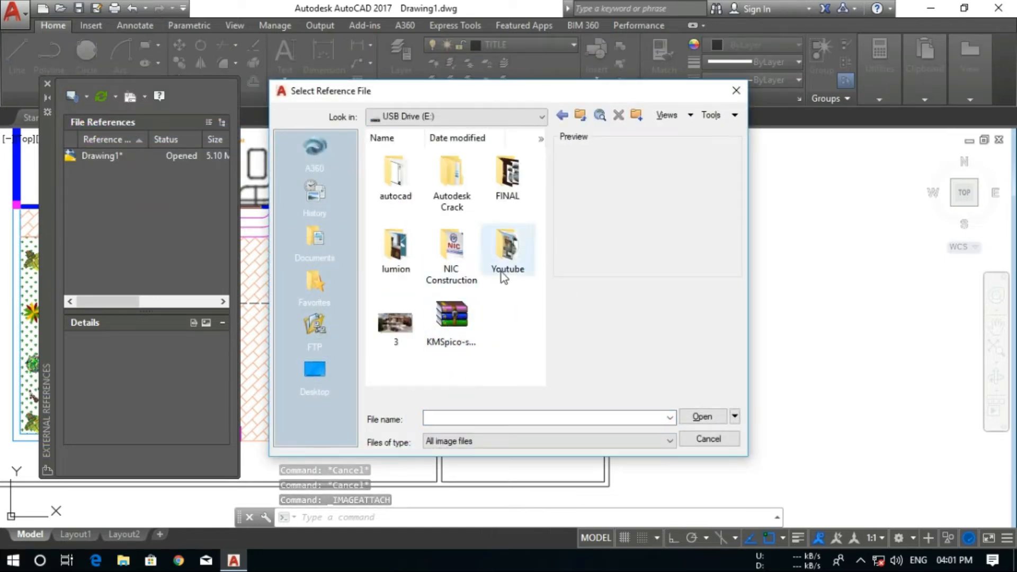
{"action": "double_click", "coordinate": [503, 265]}
{"action": "scroll", "coordinate": [420, 355], "scroll_direction": "down", "scroll_amount": 2}
{"action": "scroll", "coordinate": [421, 354], "scroll_direction": "down", "scroll_amount": 3}
{"action": "left_click", "coordinate": [452, 274]}
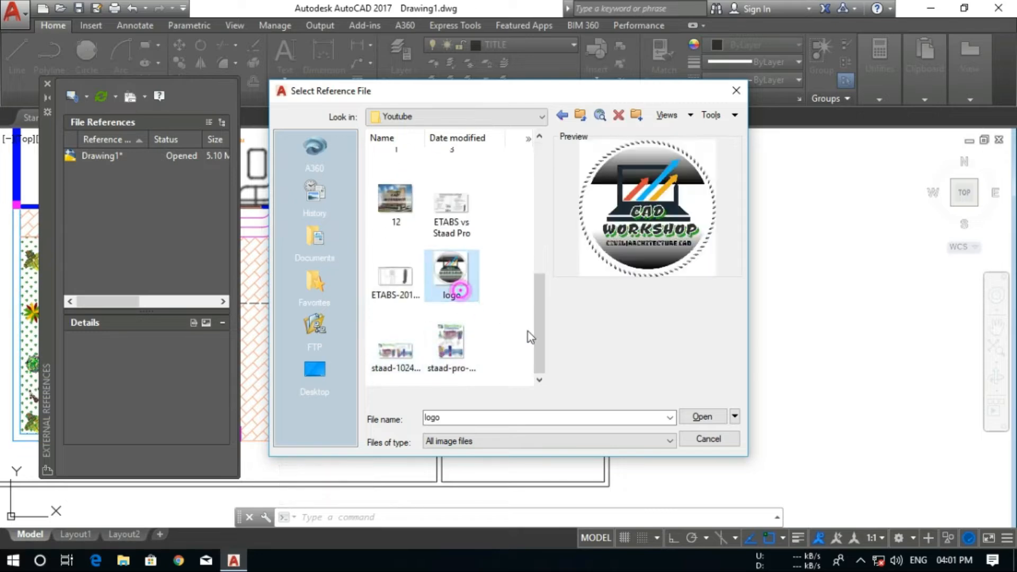
{"action": "left_click", "coordinate": [702, 417]}
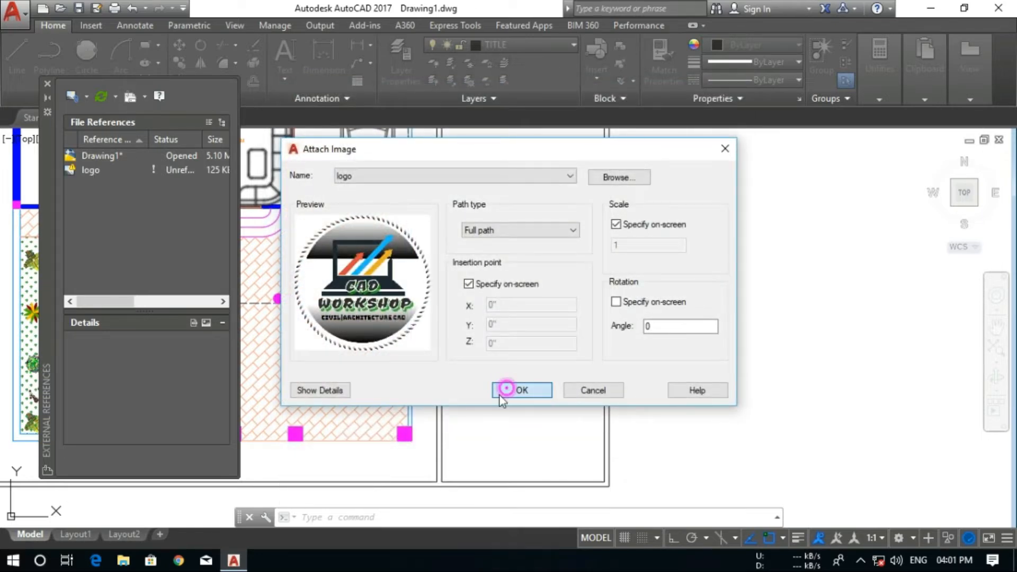
Place the logo image at the title strip's lower-left inner corner, scaled to nearly the strip's full width with rotation 0
{"action": "left_click", "coordinate": [507, 390]}
{"action": "left_click", "coordinate": [444, 482]}
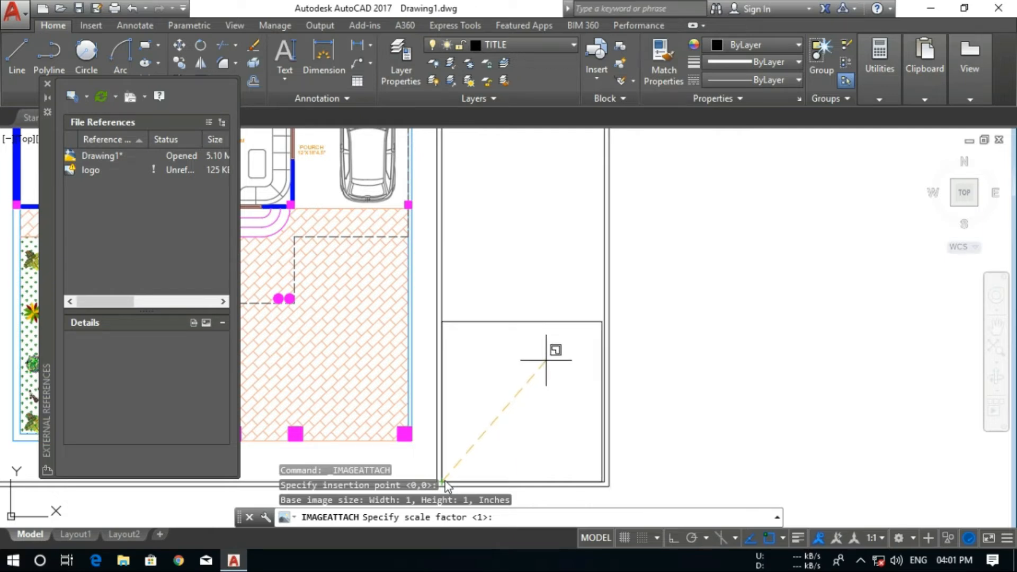
{"action": "left_click", "coordinate": [546, 360]}
Stretch the logo image by its upper-right corner until it meets the title strip's inner right edge
{"action": "left_click", "coordinate": [601, 320]}
{"action": "scroll", "coordinate": [601, 323], "scroll_direction": "up", "scroll_amount": 4}
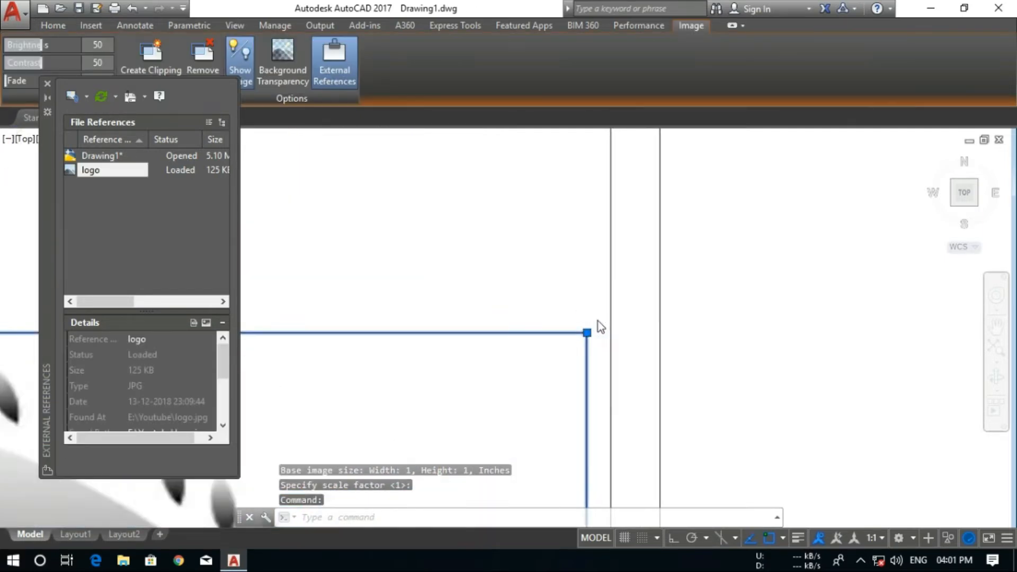
{"action": "left_click", "coordinate": [573, 340]}
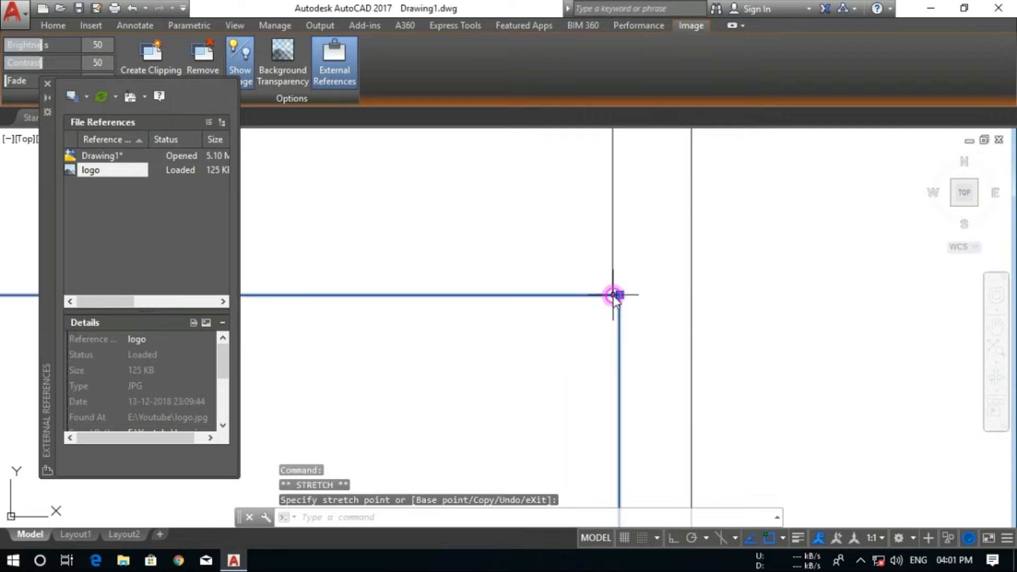
{"action": "left_click", "coordinate": [613, 300]}
{"action": "left_click", "coordinate": [621, 342]}
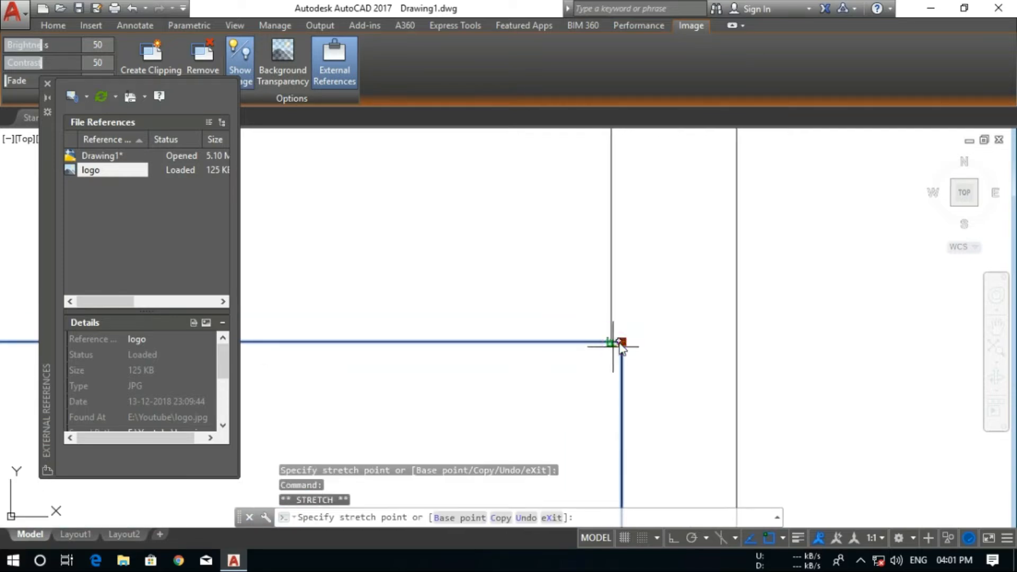
{"action": "left_click", "coordinate": [618, 343]}
{"action": "left_click", "coordinate": [621, 341]}
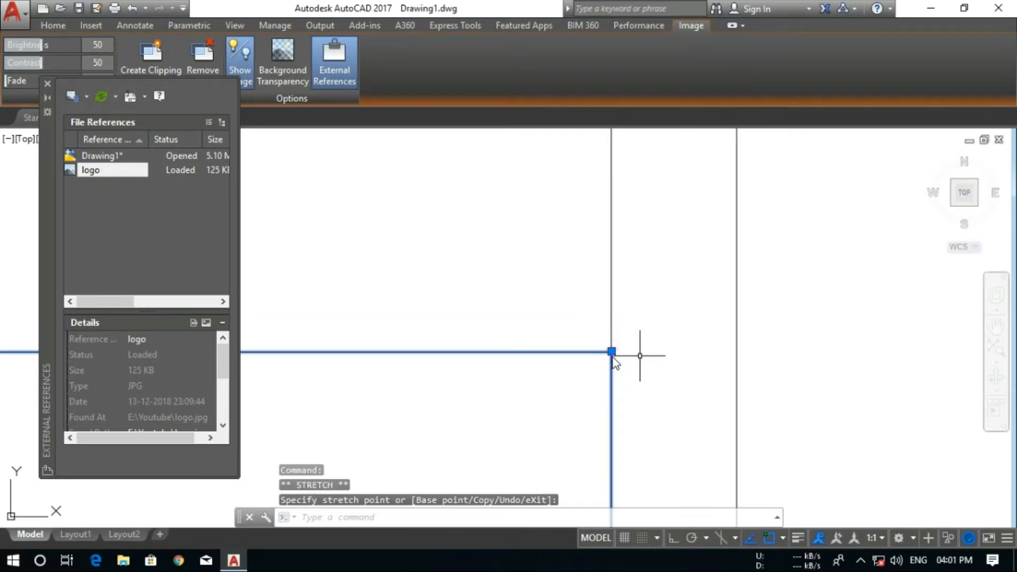
Deselect the logo image and close the external references list
{"action": "key", "text": "Escape"}
{"action": "key", "text": "Escape"}
{"action": "scroll", "coordinate": [613, 356], "scroll_direction": "down", "scroll_amount": 6}
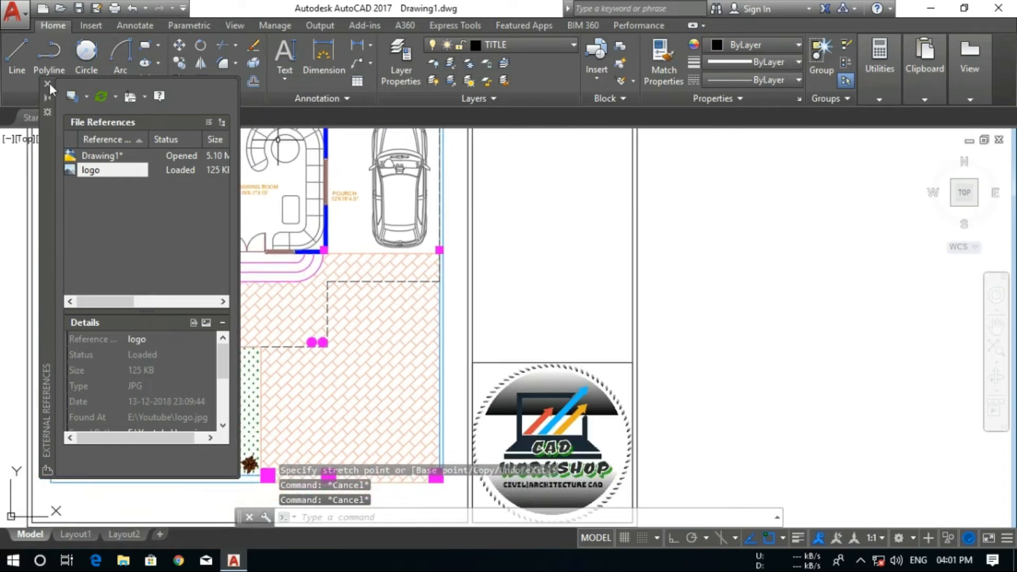
{"action": "left_click", "coordinate": [48, 83]}
Draw a horizontal line along the logo image's top edge between the title strip's inner left and right edges
{"action": "type", "text": "l"}
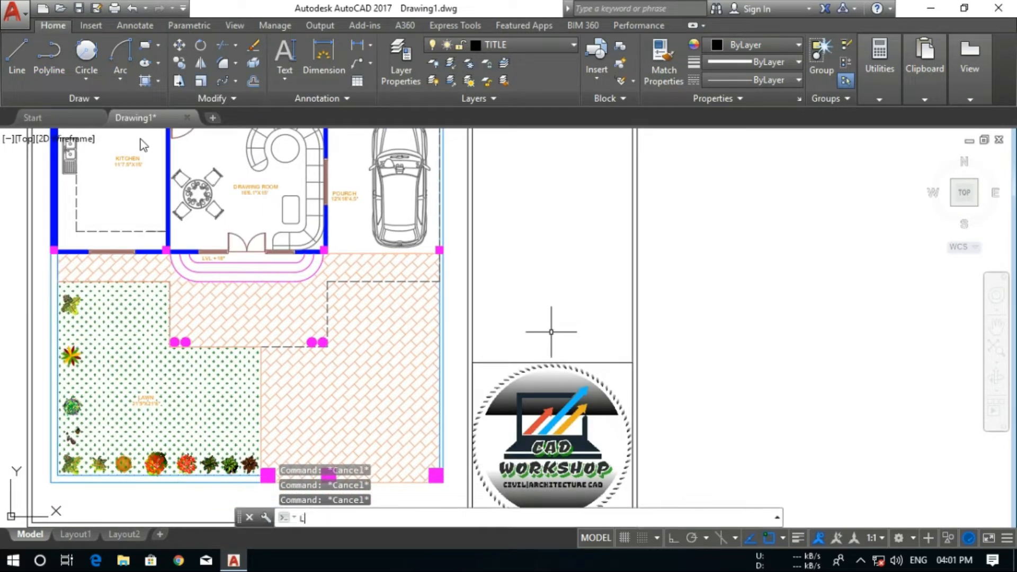
{"action": "key", "text": "Return"}
{"action": "left_click", "coordinate": [473, 362]}
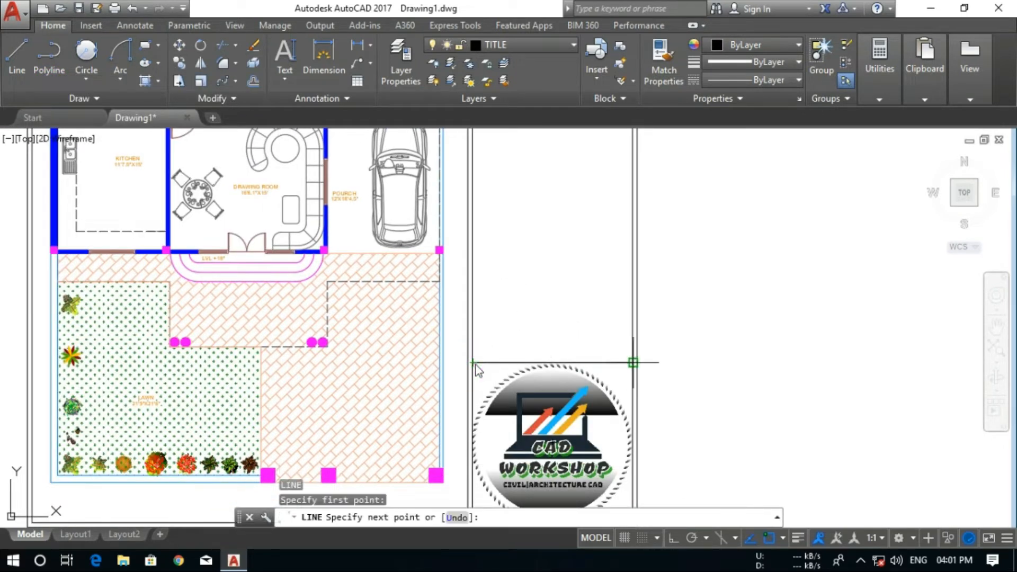
{"action": "left_click", "coordinate": [632, 362]}
{"action": "key", "text": "Escape"}
Offset the line along the logo's top edge 6" upward
{"action": "type", "text": "o"}
{"action": "key", "text": "Return"}
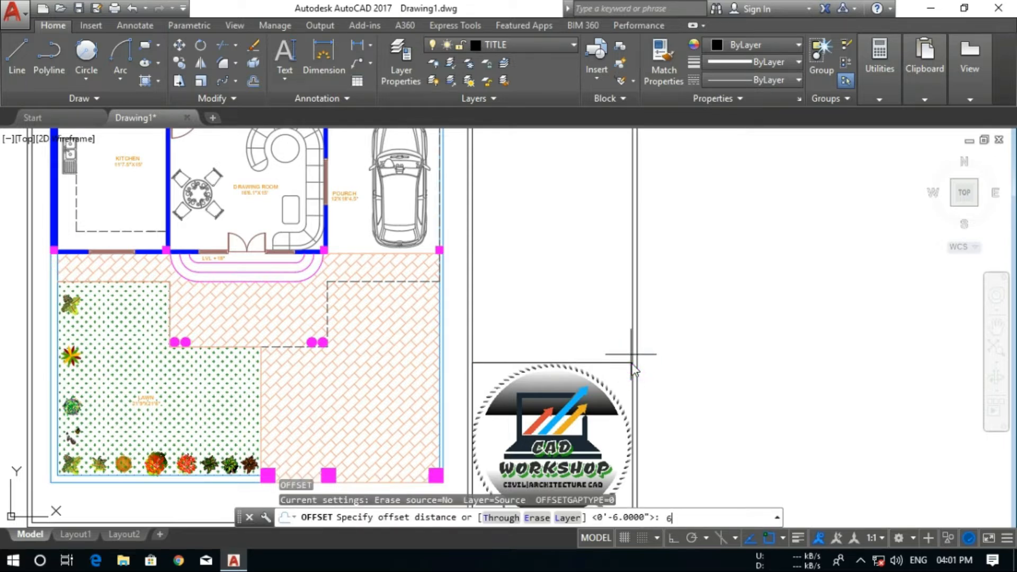
{"action": "type", "text": "6\""}
{"action": "key", "text": "Return"}
{"action": "left_click", "coordinate": [631, 363]}
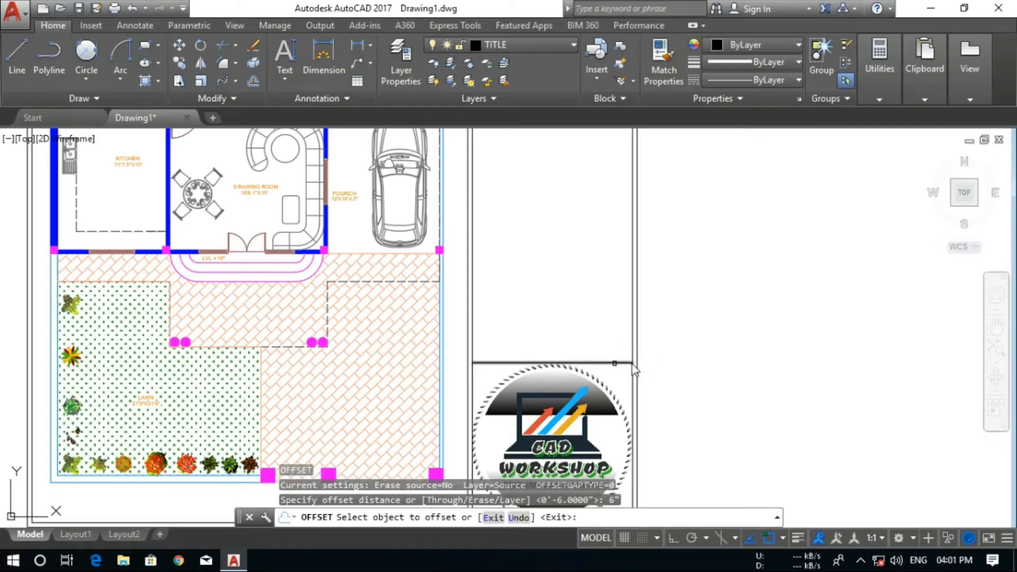
{"action": "left_click", "coordinate": [610, 338]}
{"action": "key", "text": "Return"}
{"action": "type", "text": "tr"}
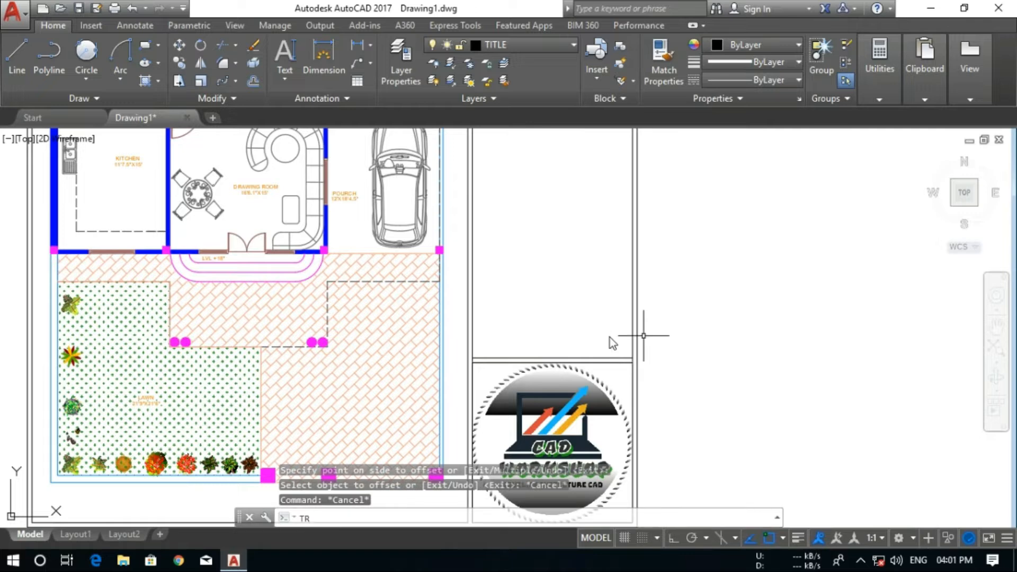
{"action": "key", "text": "Return"}
{"action": "scroll", "coordinate": [609, 338], "scroll_direction": "up", "scroll_amount": 6}
{"action": "scroll", "coordinate": [609, 337], "scroll_direction": "up", "scroll_amount": 1}
{"action": "left_click", "coordinate": [662, 364]}
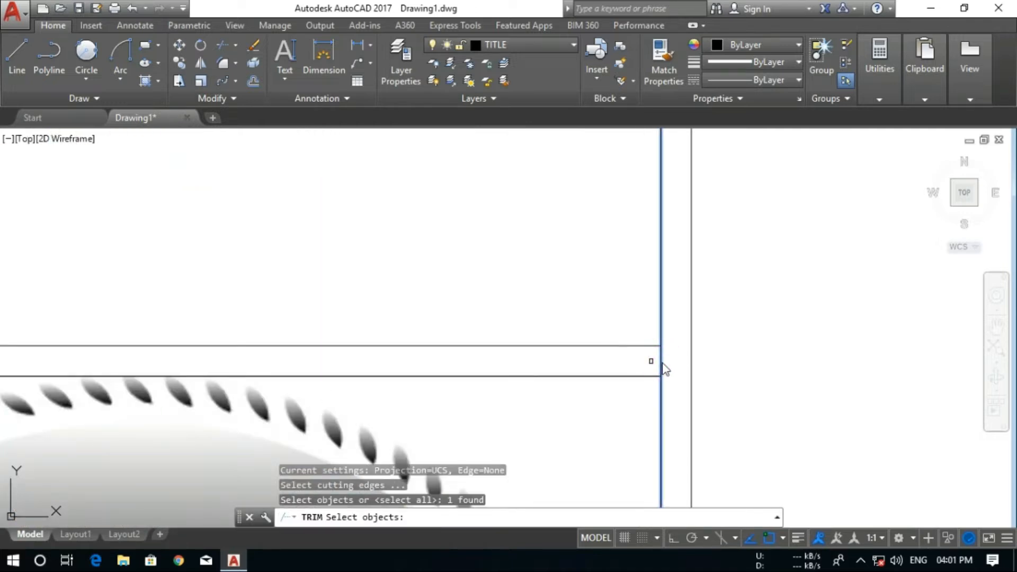
{"action": "key", "text": "Escape"}
{"action": "key", "text": "Escape"}
Trim the title strip's inner left and right edges between the two horizontal lines above the logo
{"action": "type", "text": "t"}
{"action": "key", "text": "Return"}
{"action": "key", "text": "Return"}
{"action": "left_click", "coordinate": [667, 358]}
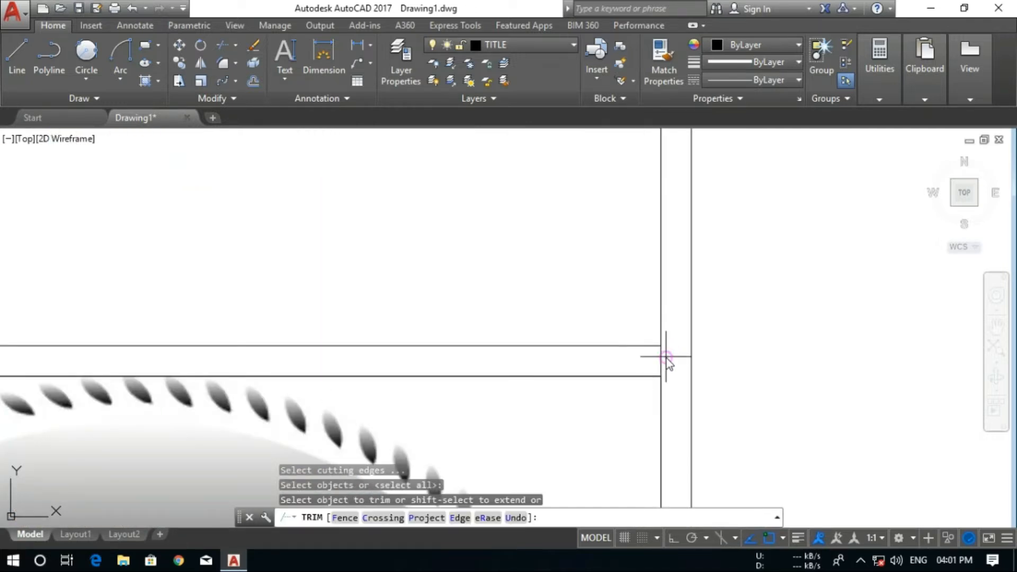
{"action": "left_click", "coordinate": [629, 361]}
{"action": "scroll", "coordinate": [629, 361], "scroll_direction": "down", "scroll_amount": 6}
{"action": "scroll", "coordinate": [457, 364], "scroll_direction": "up", "scroll_amount": 7}
{"action": "left_click", "coordinate": [627, 361]}
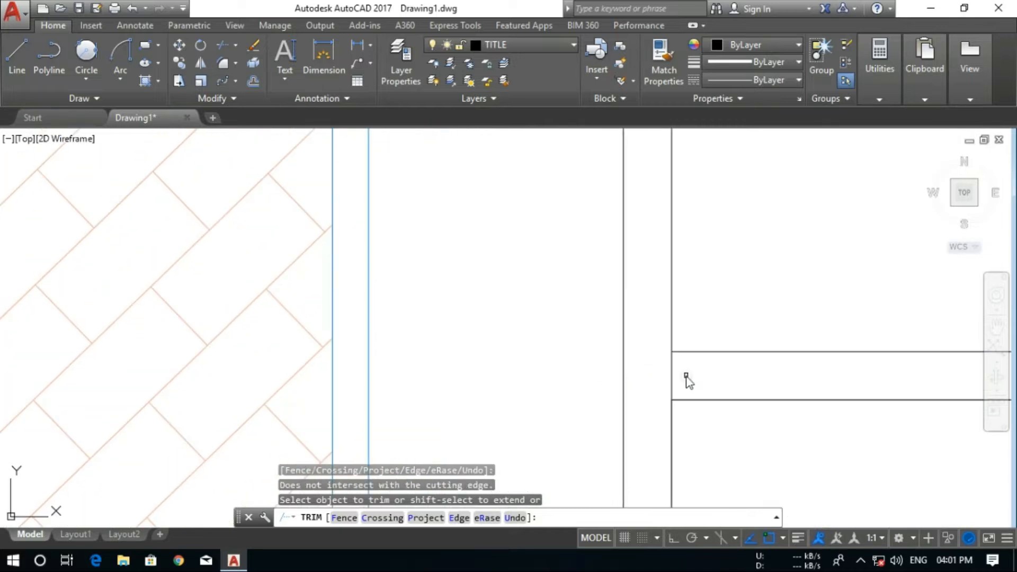
{"action": "left_click", "coordinate": [685, 373]}
{"action": "left_click", "coordinate": [655, 372]}
{"action": "scroll", "coordinate": [656, 372], "scroll_direction": "down", "scroll_amount": 7}
{"action": "key", "text": "Escape"}
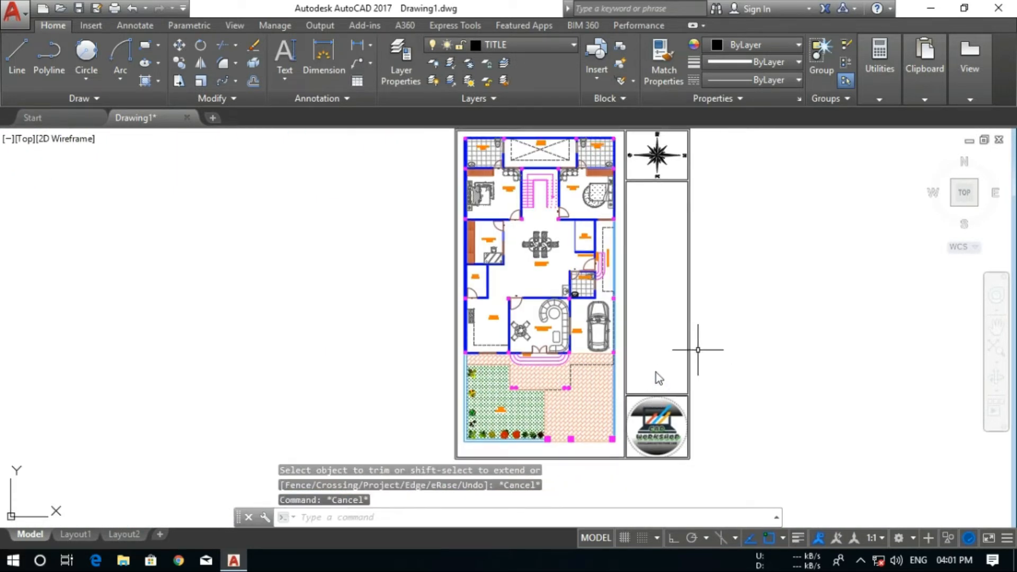
{"action": "type", "text": "o"}
{"action": "key", "text": "Return"}
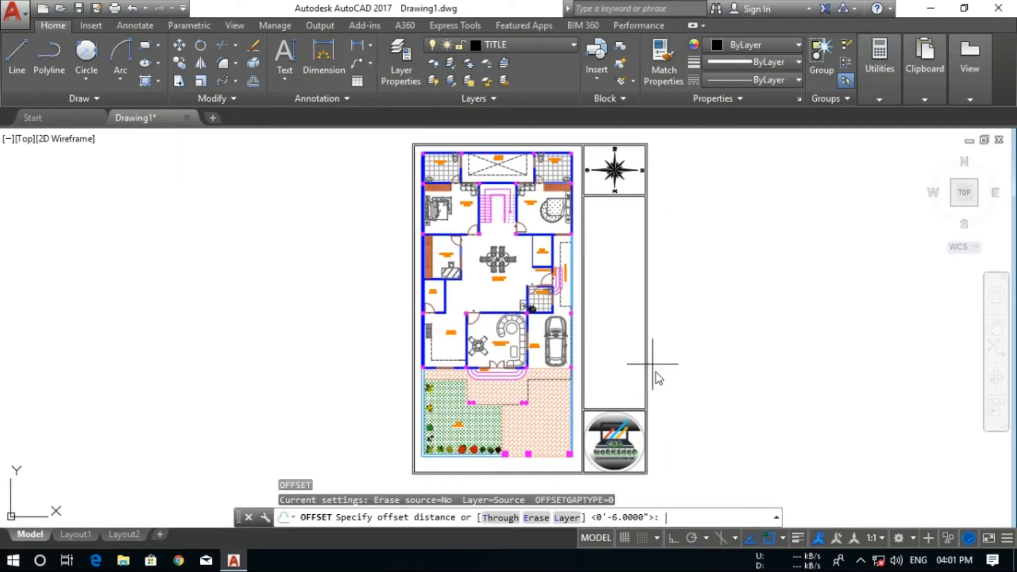
{"action": "scroll", "coordinate": [656, 372], "scroll_direction": "up", "scroll_amount": 6}
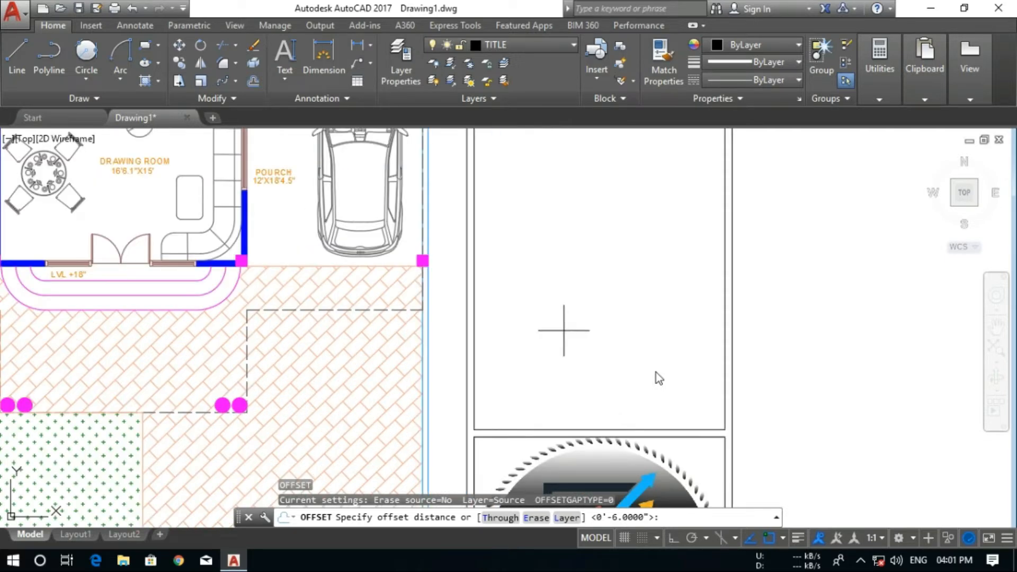
{"action": "key", "text": "Escape"}
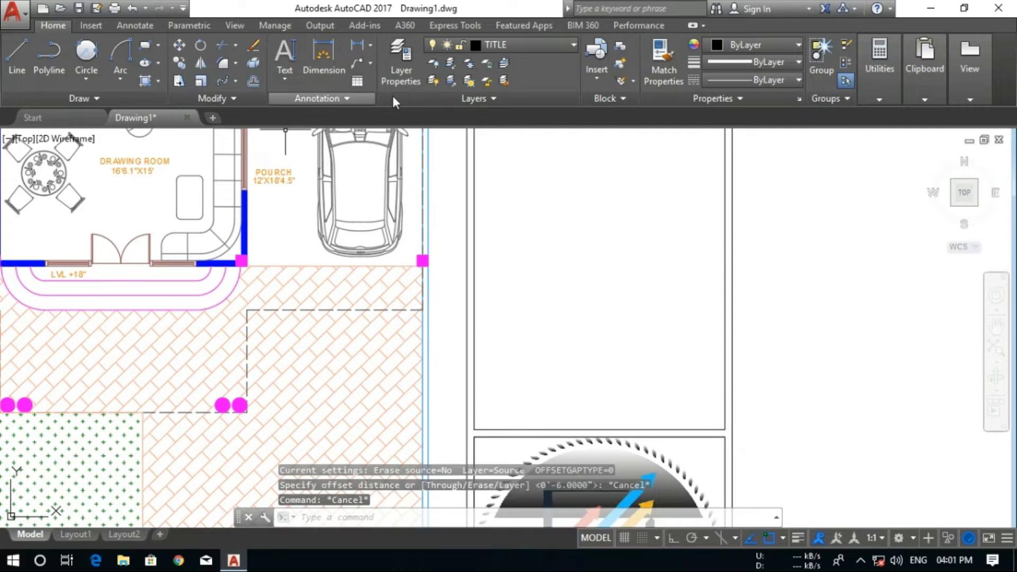
Start single-line text in the title strip above the logo with height 1' and rotation 0, reading CLIENT NAME:
{"action": "left_click", "coordinate": [280, 80]}
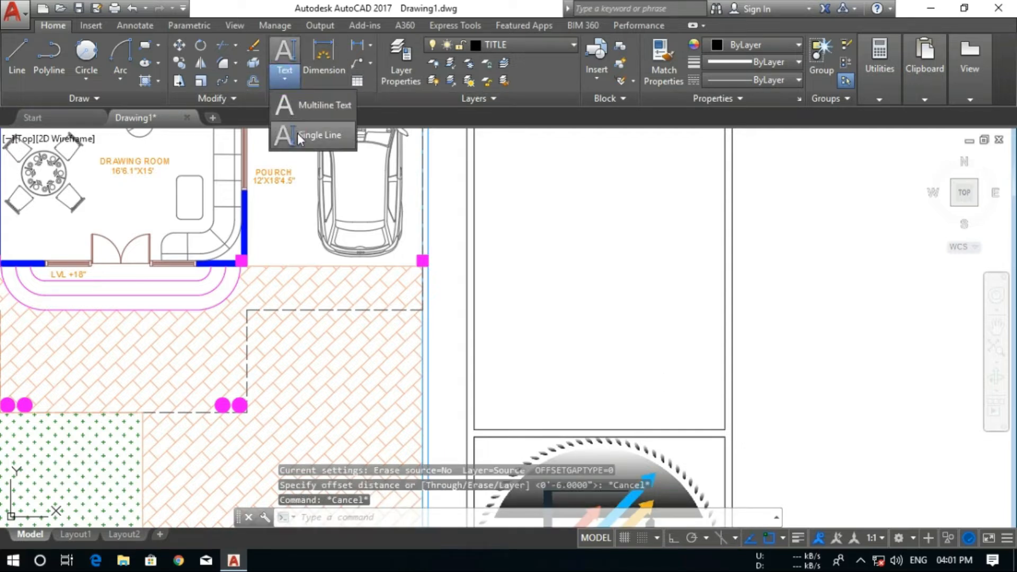
{"action": "left_click", "coordinate": [298, 133]}
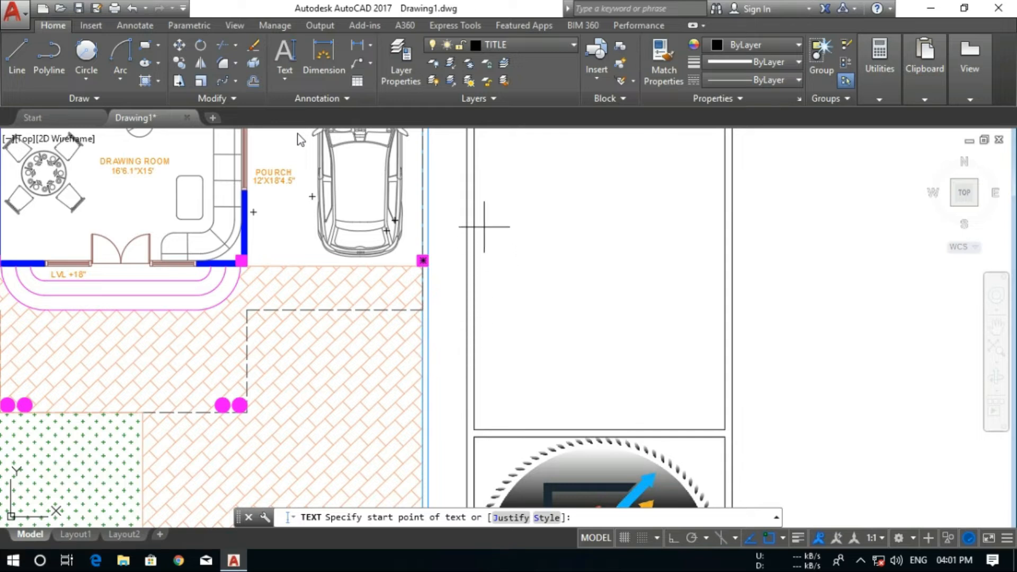
{"action": "left_click", "coordinate": [484, 227]}
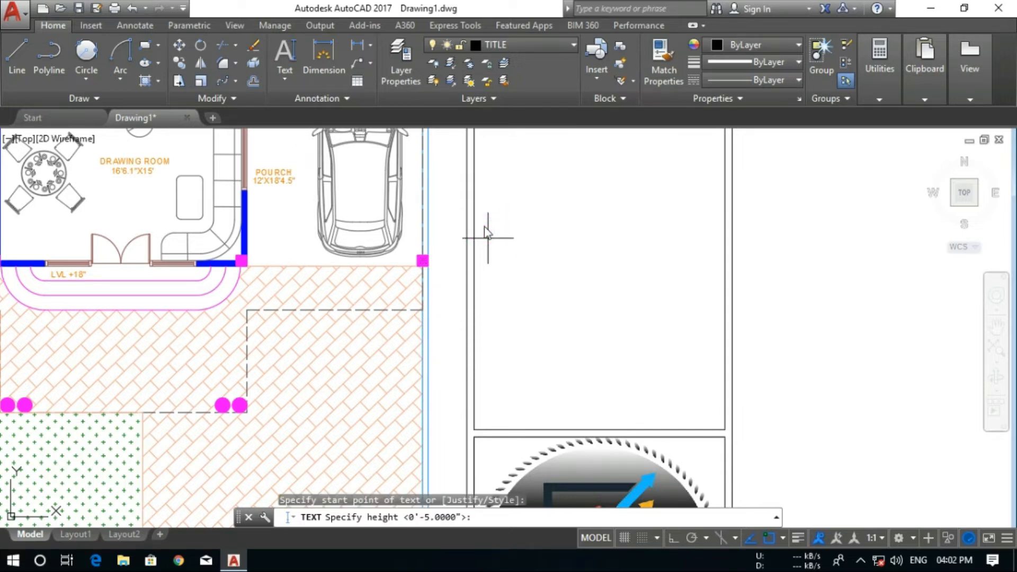
{"action": "type", "text": "'"}
{"action": "key", "text": "Return"}
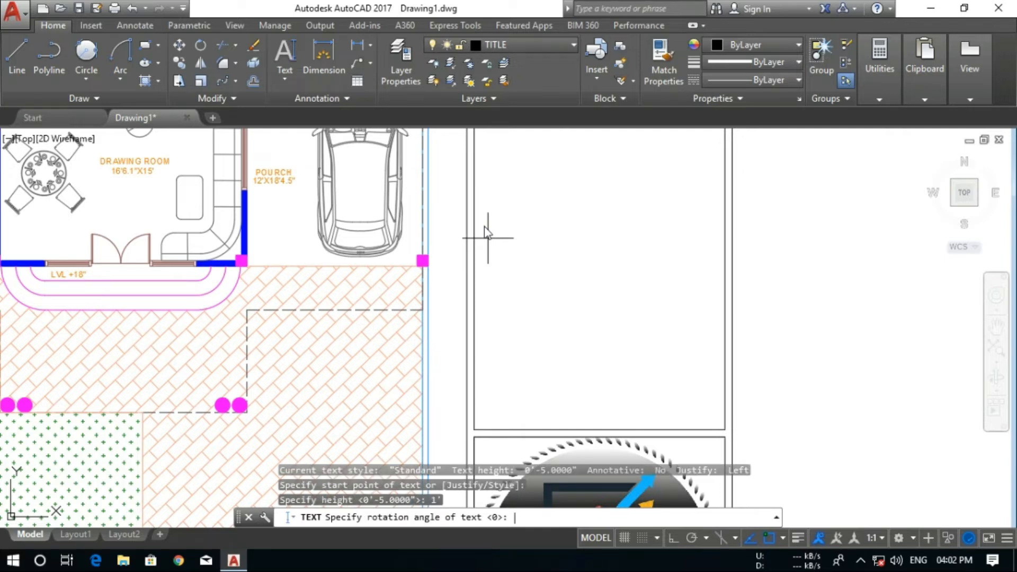
{"action": "type", "text": "0"}
{"action": "key", "text": "Return"}
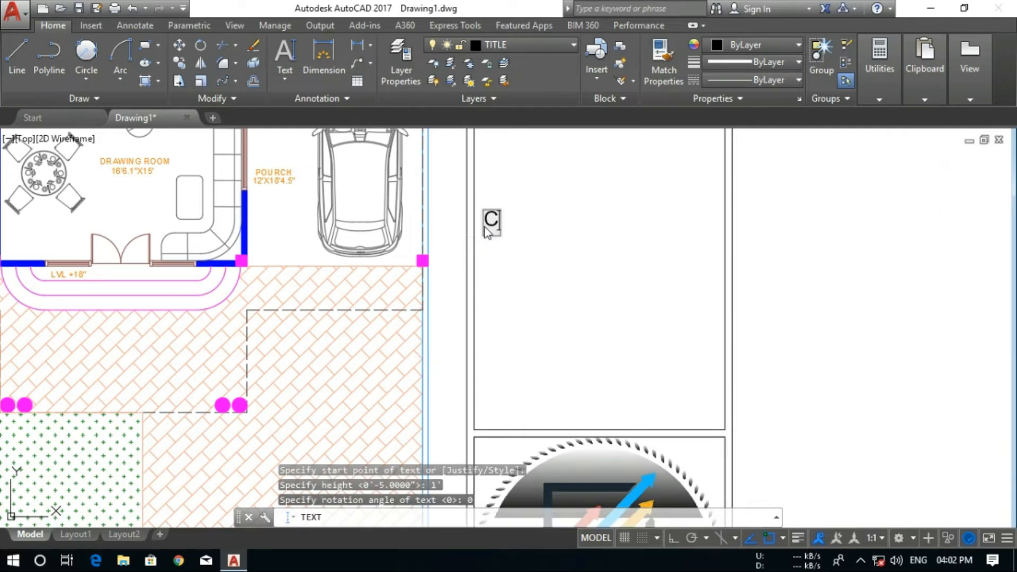
{"action": "type", "text": "CLIENT "}
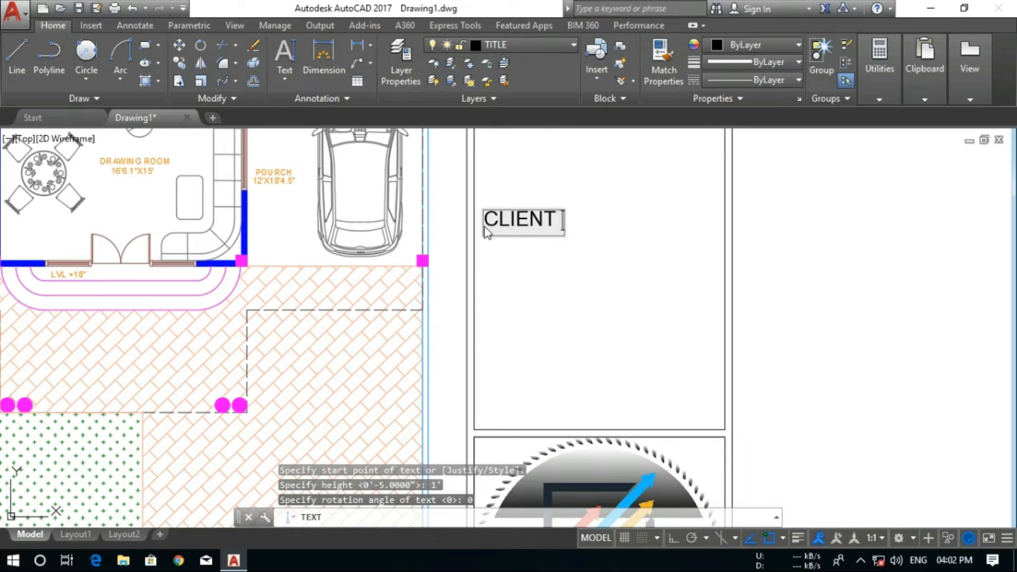
{"action": "type", "text": "NAME:"}
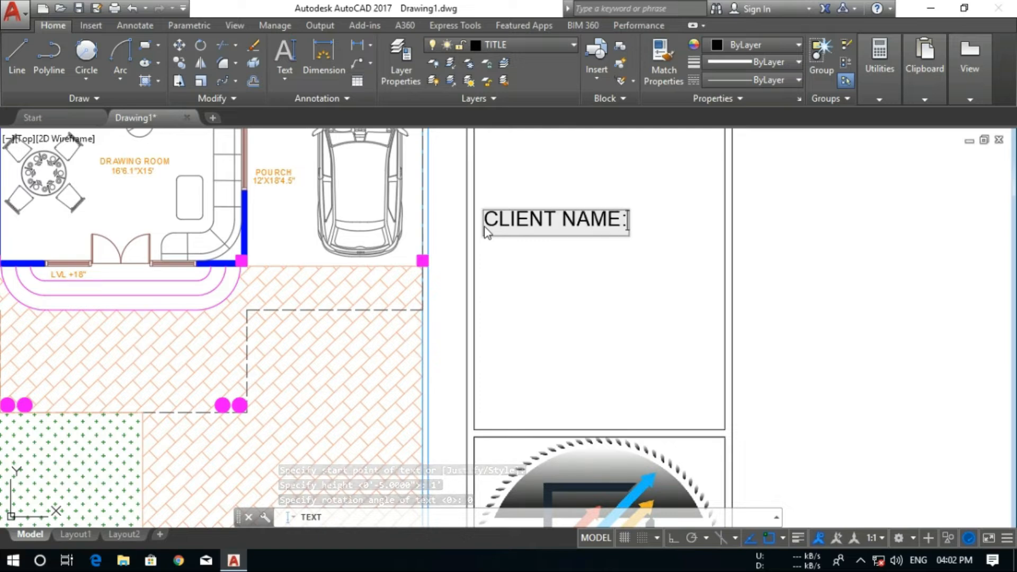
Enter the client's title and full name on a new text line below CLIENT NAME:
{"action": "key", "text": "Return"}
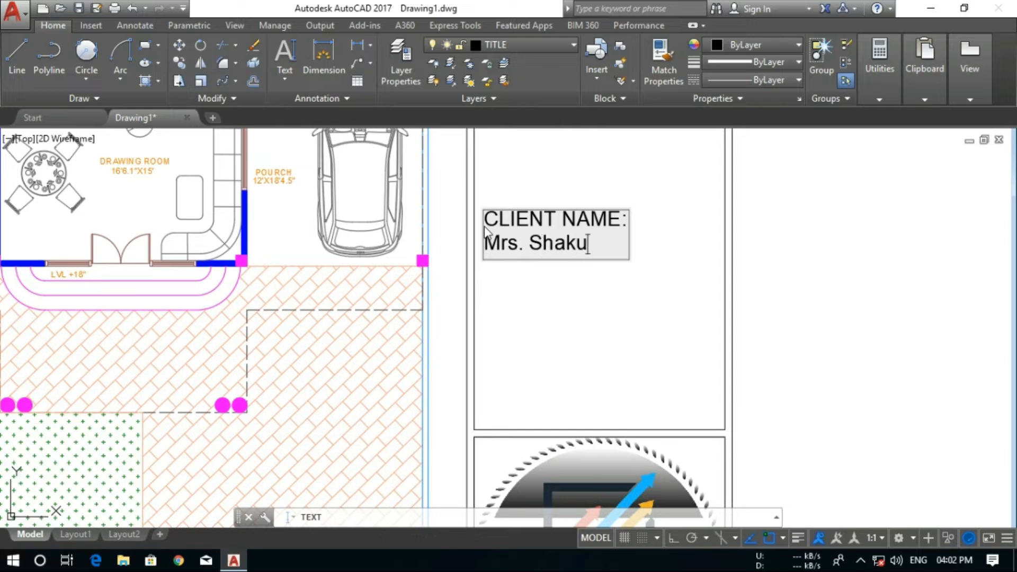
{"action": "type", "text": "la"}
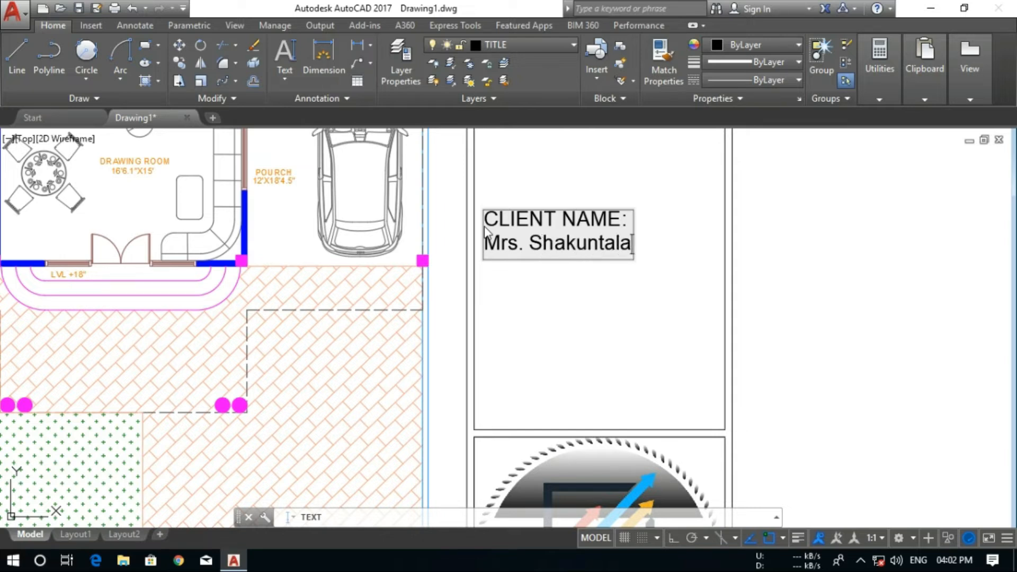
{"action": "type", "text": " Singh"}
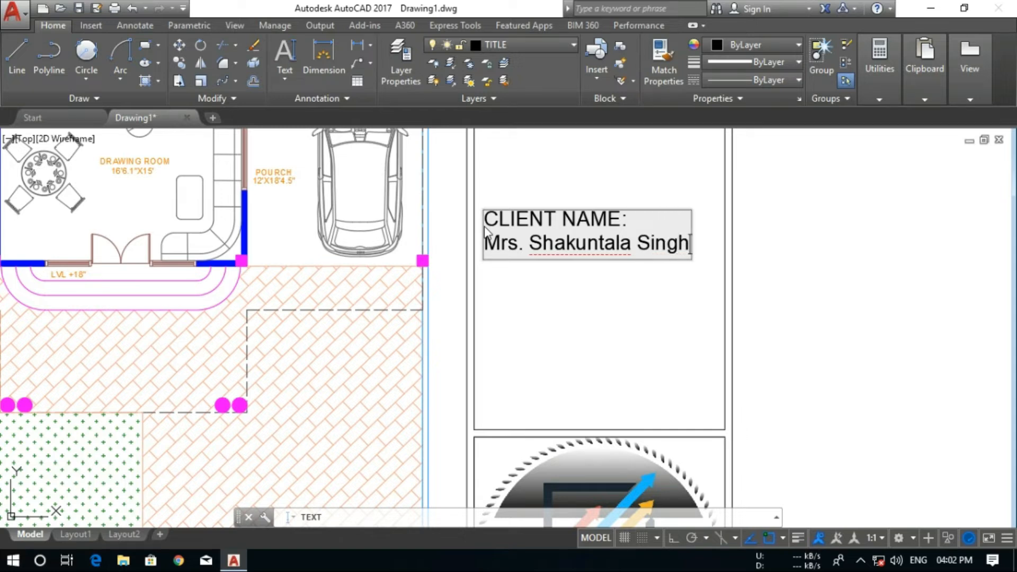
Add text lines reading DRAWN BY: and CHecked By:, each followed by a line with the responsible engineer's name
{"action": "key", "text": "Return"}
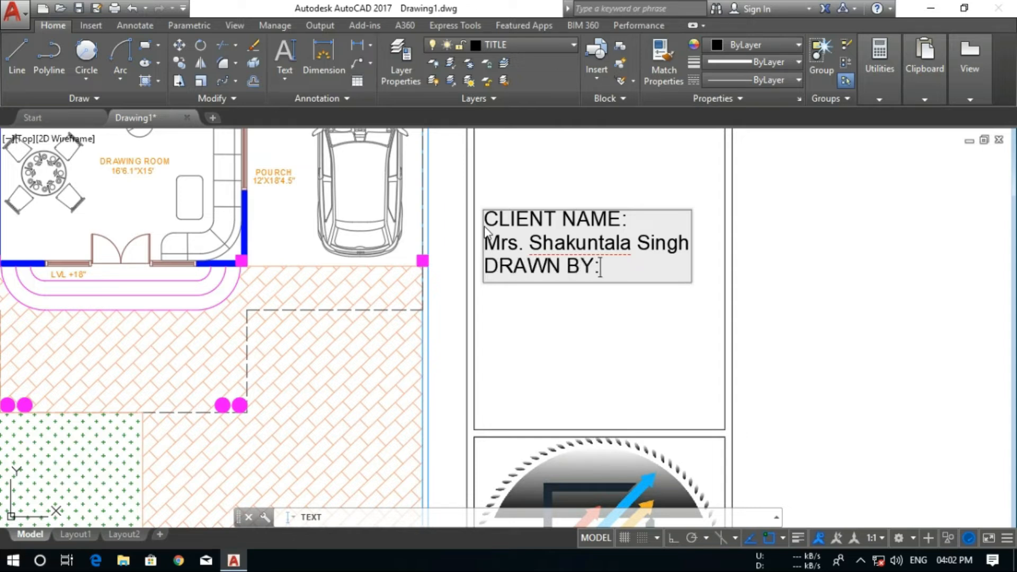
{"action": "key", "text": "Return"}
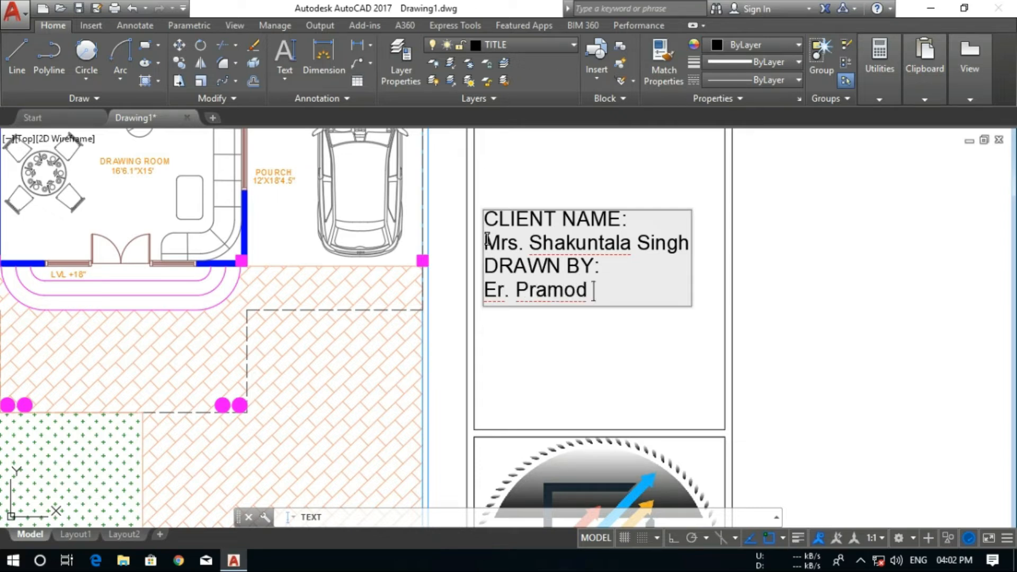
{"action": "key", "text": "Return"}
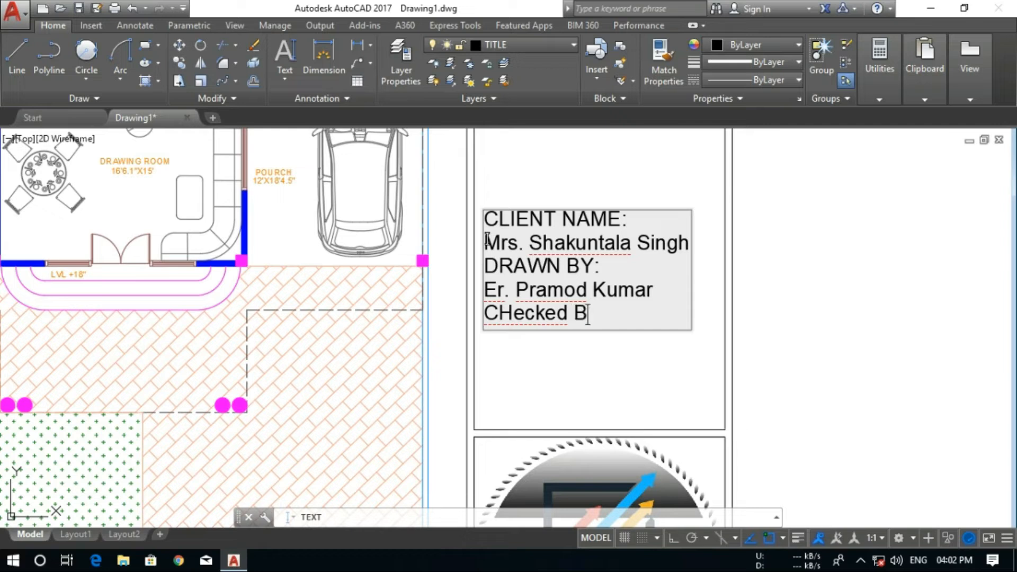
{"action": "type", "text": ":"}
{"action": "key", "text": "Return"}
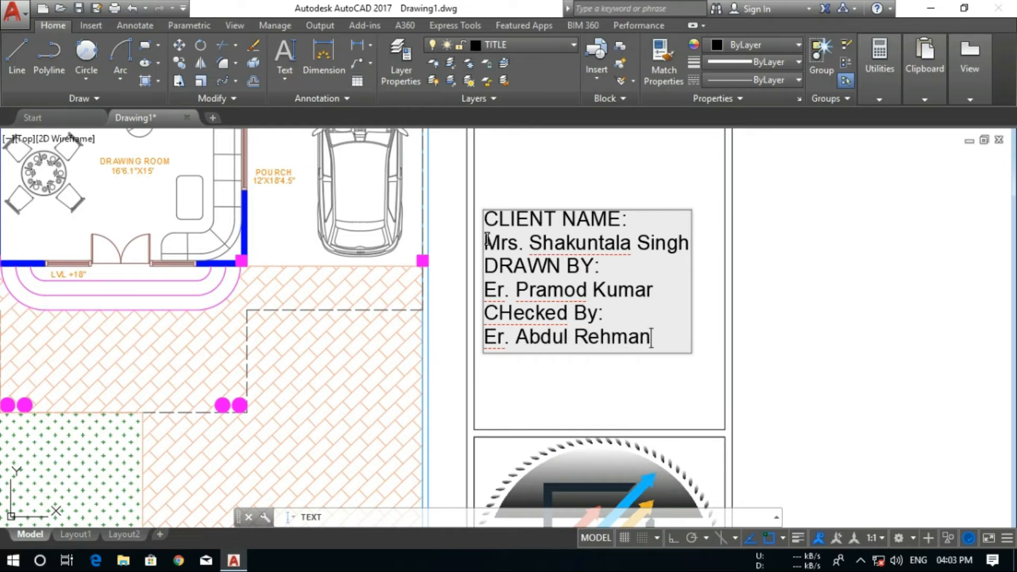
{"action": "key", "text": "Escape"}
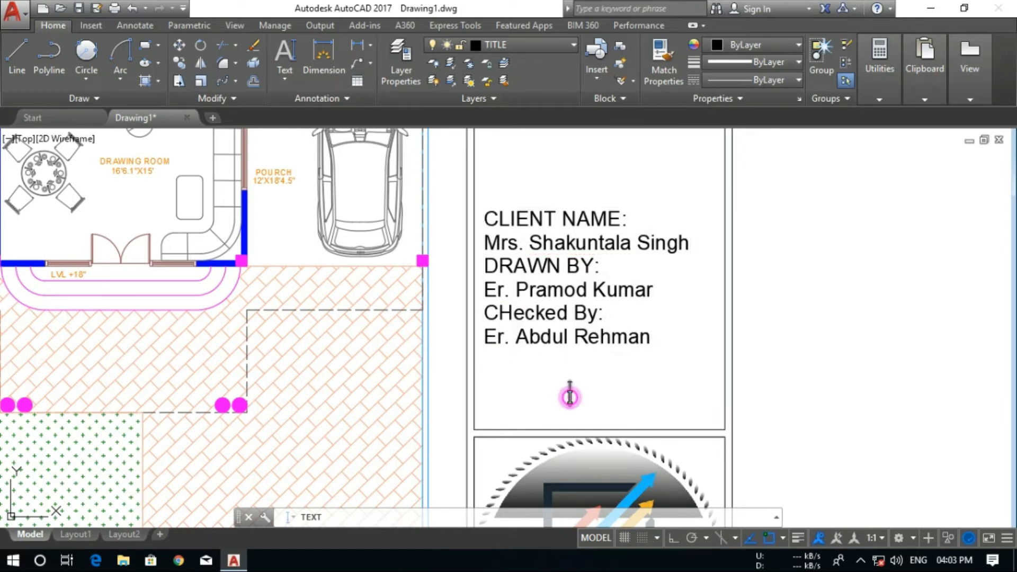
{"action": "left_click", "coordinate": [612, 337]}
{"action": "left_click", "coordinate": [593, 364]}
{"action": "left_click", "coordinate": [533, 200]}
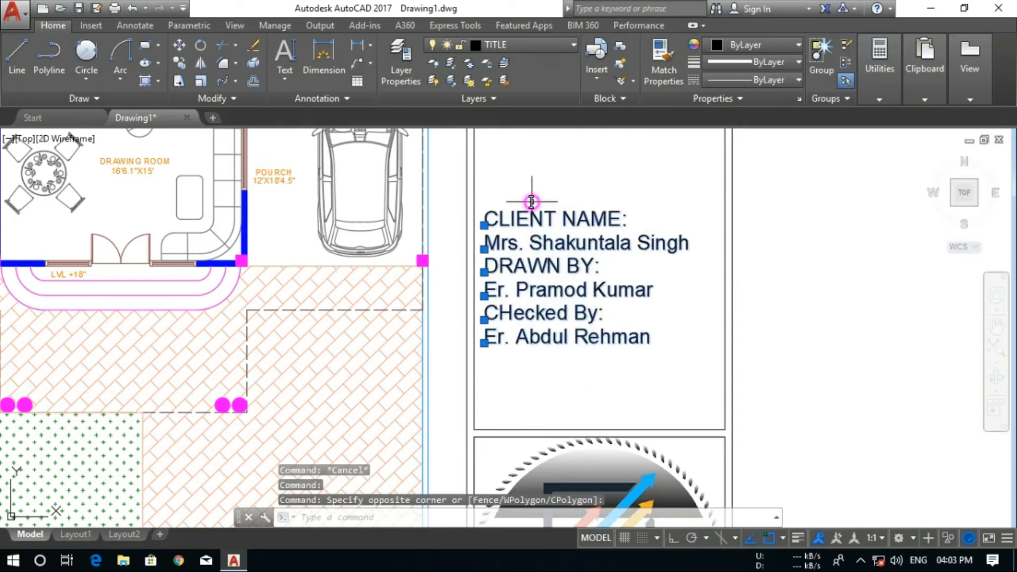
{"action": "type", "text": "M"}
{"action": "key", "text": "Return"}
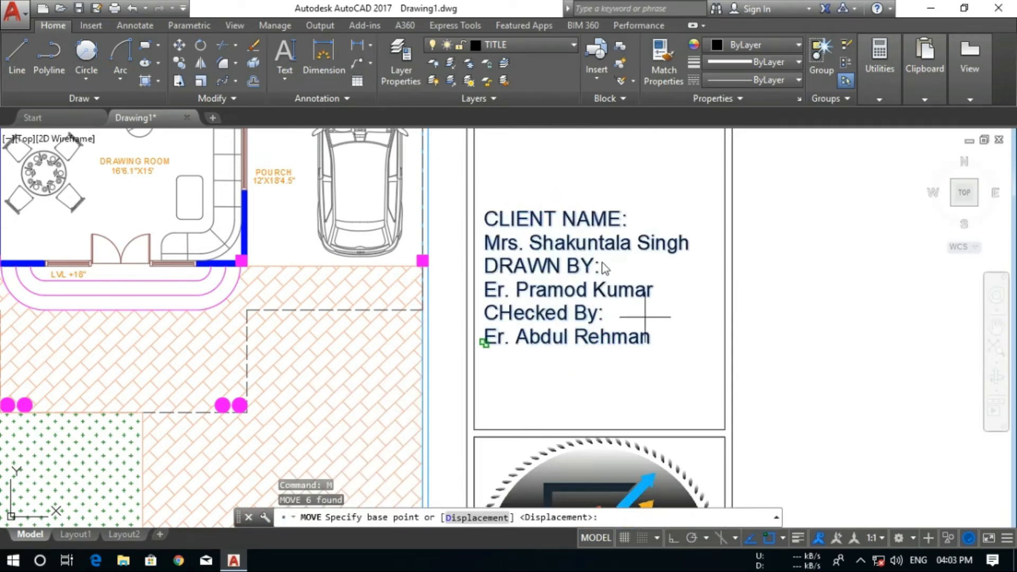
{"action": "left_click", "coordinate": [647, 343]}
{"action": "key", "text": "Escape"}
Move all six title text lines down and to the right so the last one sits just above the logo box
{"action": "left_click", "coordinate": [618, 366]}
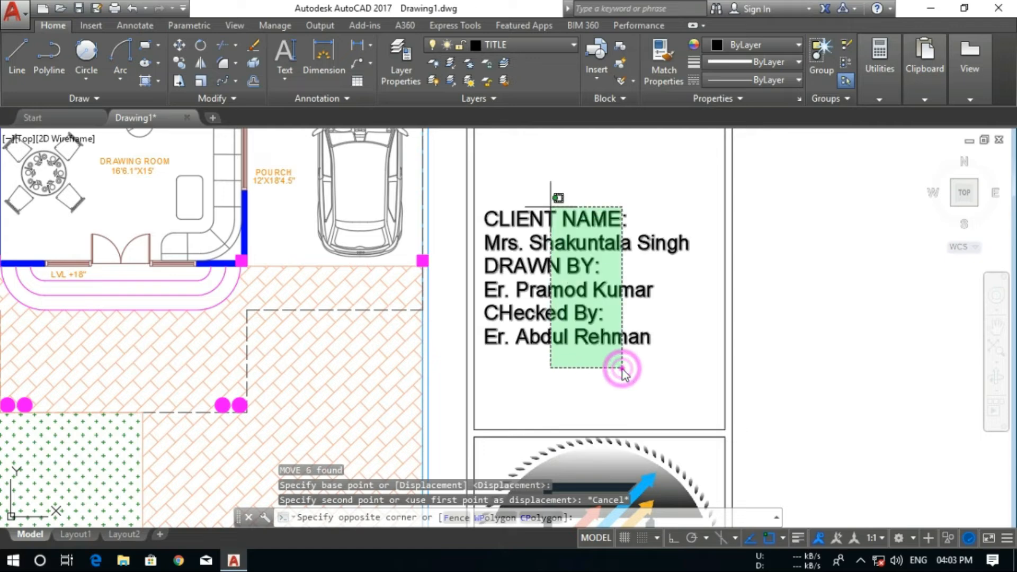
{"action": "left_click", "coordinate": [540, 200]}
{"action": "type", "text": "m"}
{"action": "key", "text": "Return"}
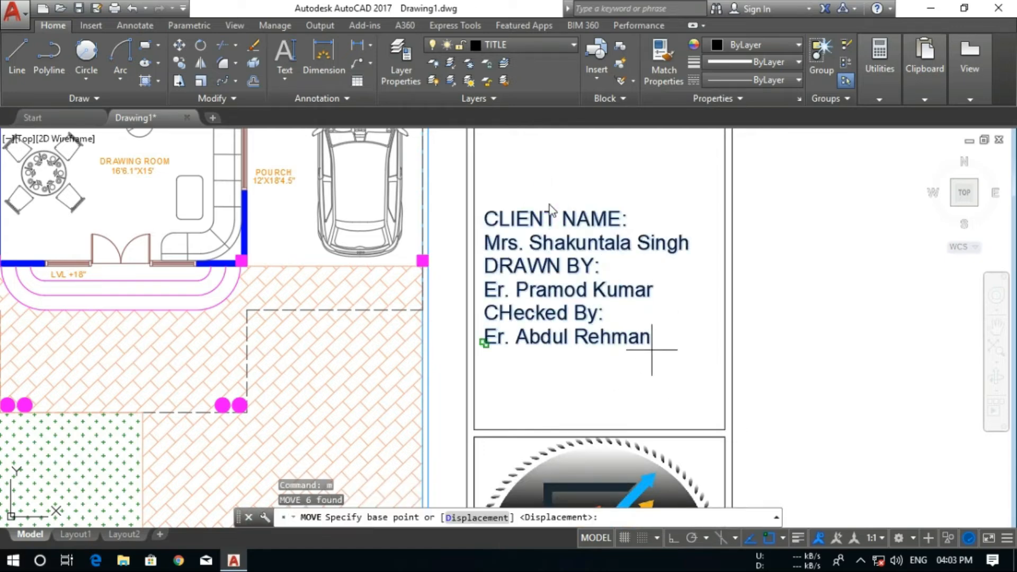
{"action": "left_click", "coordinate": [633, 384]}
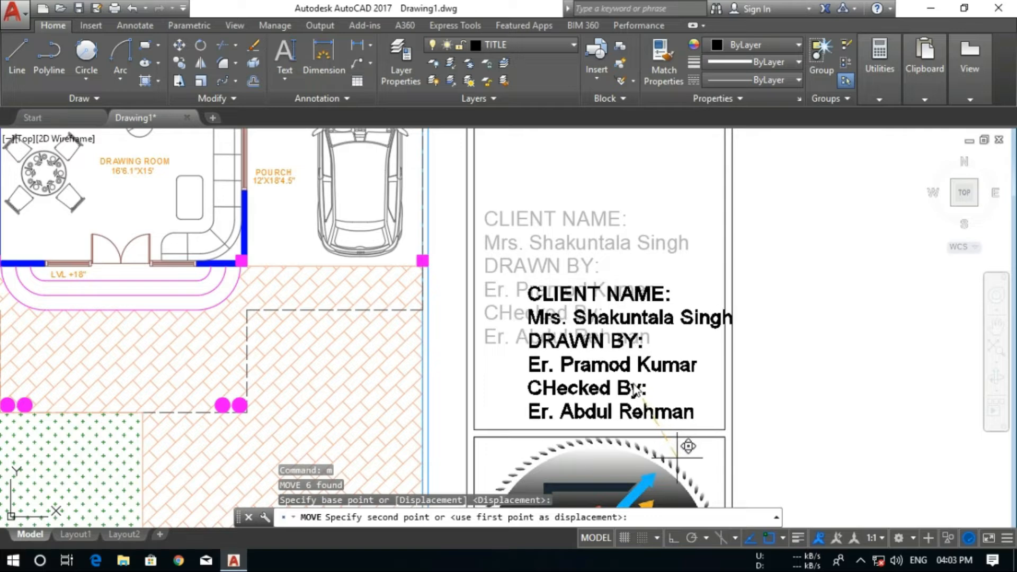
{"action": "left_click", "coordinate": [702, 464]}
{"action": "key", "text": "Escape"}
{"action": "key", "text": "Escape"}
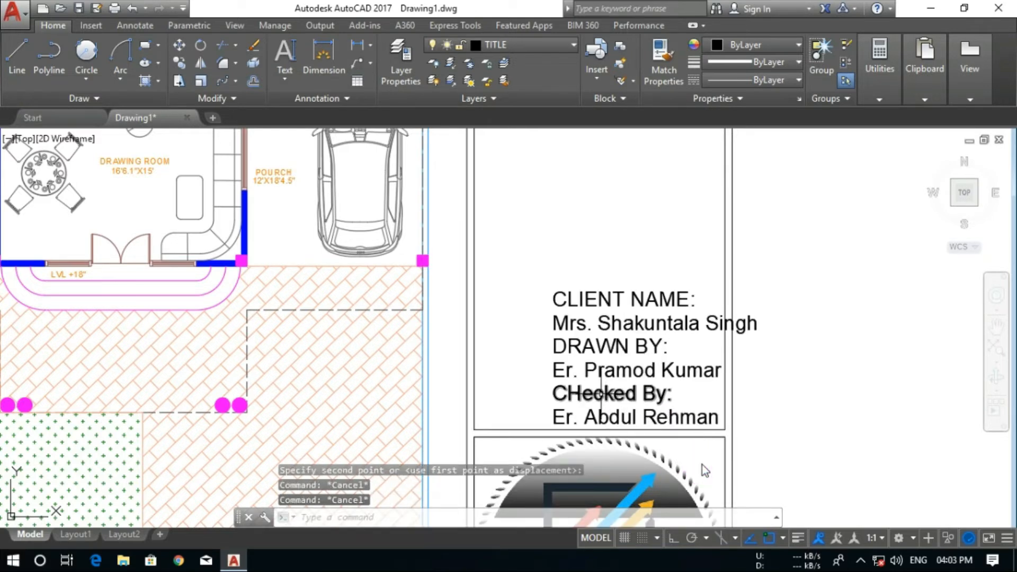
Nudge the CHecked By: text left until it sits against the inner left edge of the title strip
{"action": "left_click", "coordinate": [602, 397]}
{"action": "key", "text": "ctrl+Left"}
{"action": "key", "text": "ctrl+Left"}
{"action": "key", "text": "ctrl+Left"}
{"action": "key", "text": "ctrl+Left"}
{"action": "key", "text": "ctrl+Left"}
{"action": "key", "text": "ctrl+Left"}
{"action": "key", "text": "ctrl+Left"}
{"action": "key", "text": "ctrl+Left"}
{"action": "key", "text": "ctrl+Left"}
{"action": "key", "text": "ctrl+Left"}
{"action": "key", "text": "ctrl+Left"}
{"action": "key", "text": "ctrl+Left"}
{"action": "key", "text": "ctrl+Left"}
{"action": "key", "text": "ctrl+Left"}
{"action": "key", "text": "ctrl+Left"}
{"action": "key", "text": "ctrl+Left"}
{"action": "key", "text": "ctrl+Left"}
{"action": "key", "text": "ctrl+Left"}
{"action": "key", "text": "ctrl+Left"}
{"action": "key", "text": "ctrl+Left"}
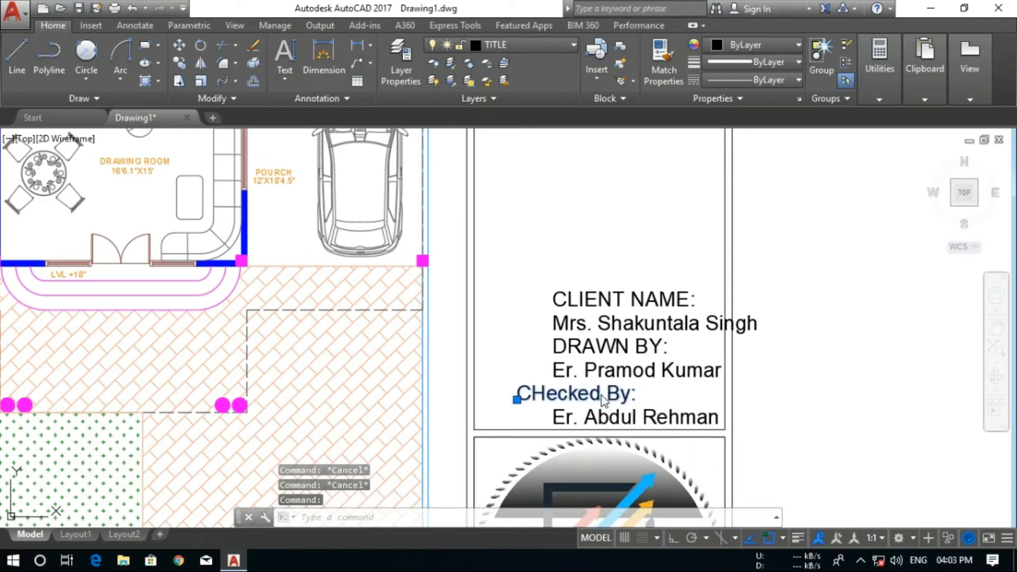
{"action": "key", "text": "Escape"}
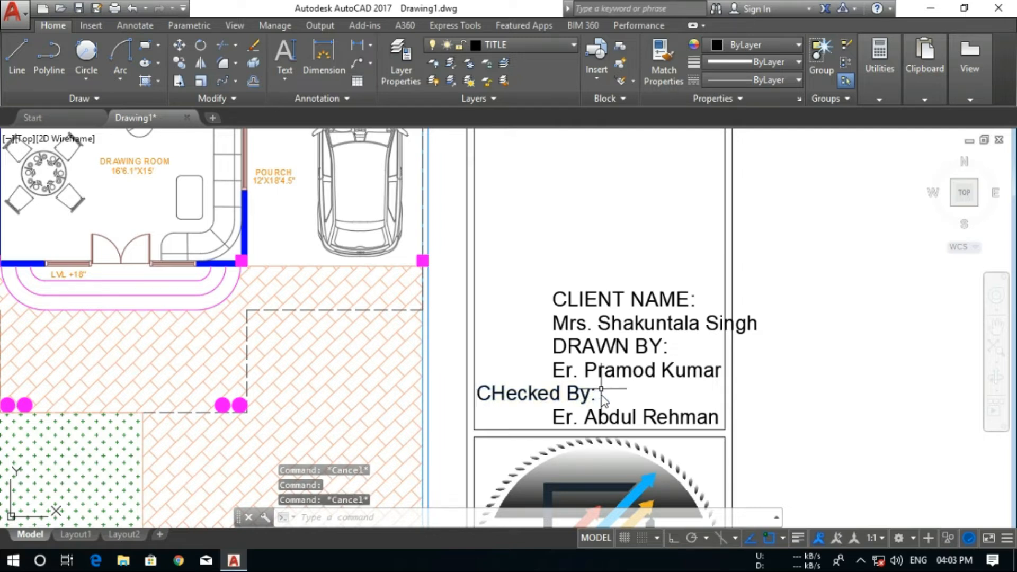
Nudge the DRAWN BY: text left to the inner left edge of the title strip, roughly in line with CHecked By:
{"action": "left_click", "coordinate": [577, 353]}
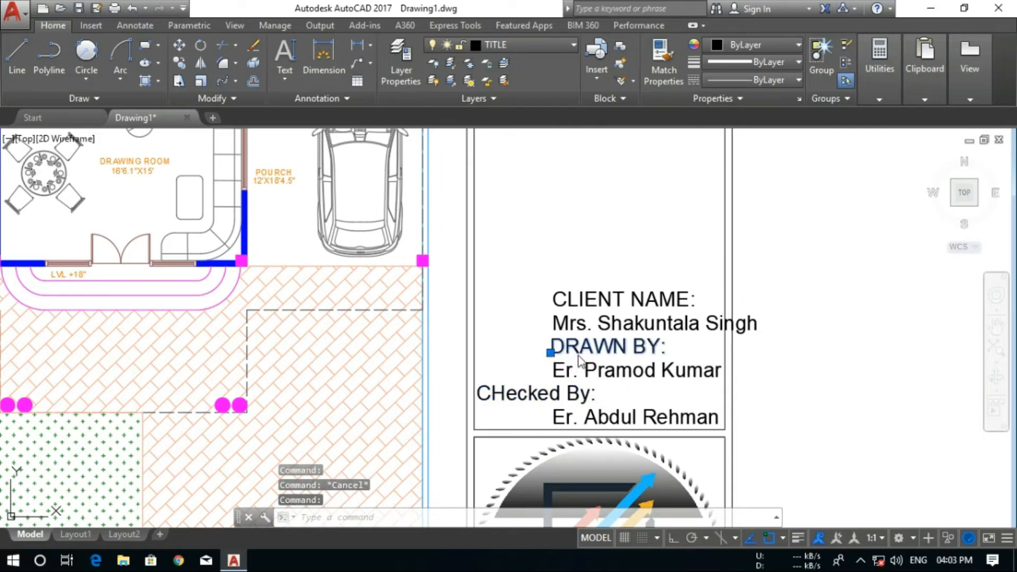
{"action": "key", "text": "ctrl+Left"}
{"action": "key", "text": "ctrl+Left"}
{"action": "key", "text": "ctrl+Left"}
{"action": "key", "text": "ctrl+Left"}
{"action": "key", "text": "ctrl+Left"}
{"action": "key", "text": "ctrl+Left"}
{"action": "key", "text": "ctrl+Left"}
{"action": "key", "text": "ctrl+Left"}
{"action": "key", "text": "ctrl+Left"}
{"action": "key", "text": "ctrl+Left"}
{"action": "key", "text": "ctrl+Left"}
{"action": "key", "text": "ctrl+Left"}
{"action": "key", "text": "ctrl+Left"}
{"action": "key", "text": "ctrl+Left"}
{"action": "key", "text": "ctrl+Left"}
{"action": "key", "text": "ctrl+Left"}
{"action": "key", "text": "ctrl+Left"}
{"action": "key", "text": "ctrl+Left"}
{"action": "key", "text": "ctrl+Left"}
{"action": "key", "text": "ctrl+Left"}
{"action": "key", "text": "ctrl+Left"}
{"action": "key", "text": "ctrl+Left"}
{"action": "key", "text": "ctrl+Left"}
{"action": "key", "text": "ctrl+Left"}
{"action": "key", "text": "ctrl+Left"}
{"action": "key", "text": "ctrl+Left"}
{"action": "key", "text": "ctrl+Left"}
{"action": "key", "text": "ctrl+Left"}
{"action": "key", "text": "Escape"}
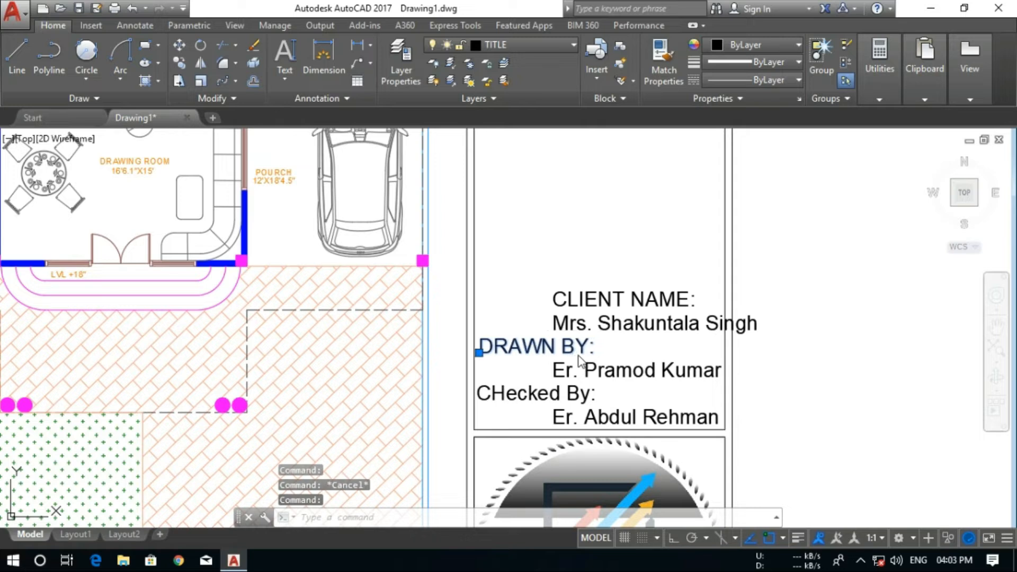
Nudge the CLIENT NAME: text left until it lines up with the CHecked By: heading at the strip's inner left edge
{"action": "left_click", "coordinate": [561, 290]}
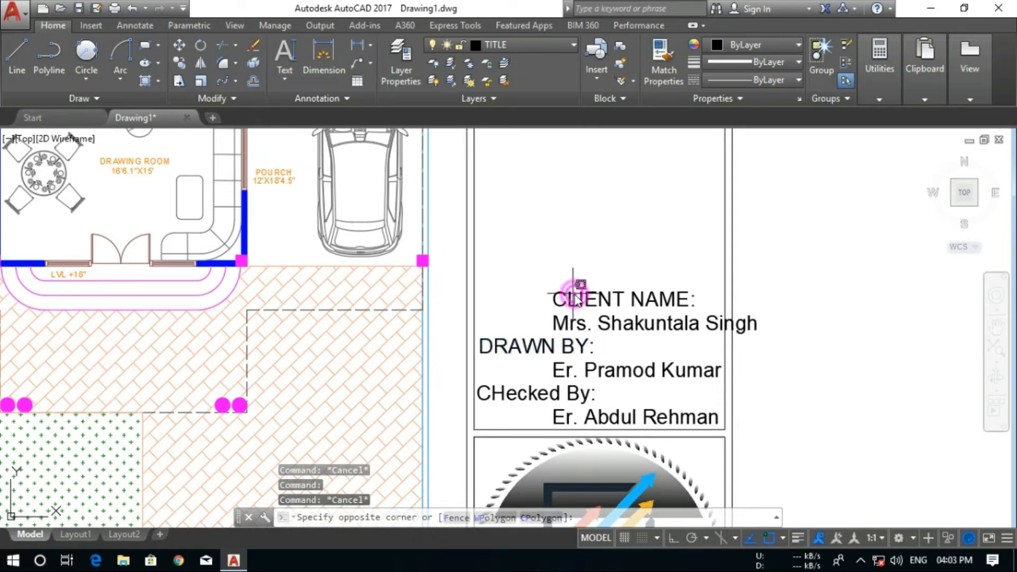
{"action": "key", "text": "ctrl+Left"}
{"action": "key", "text": "ctrl+Left"}
{"action": "key", "text": "ctrl+Left"}
{"action": "key", "text": "ctrl+Left"}
{"action": "key", "text": "ctrl+Left"}
{"action": "key", "text": "ctrl+Left"}
{"action": "key", "text": "ctrl+Left"}
{"action": "key", "text": "ctrl+Left"}
{"action": "key", "text": "ctrl+Left"}
{"action": "key", "text": "ctrl+Left"}
{"action": "key", "text": "ctrl+Left"}
{"action": "key", "text": "ctrl+Left"}
{"action": "key", "text": "ctrl+Left"}
{"action": "key", "text": "ctrl+Left"}
{"action": "key", "text": "ctrl+Left"}
{"action": "key", "text": "ctrl+Left"}
{"action": "key", "text": "ctrl+Left"}
{"action": "key", "text": "ctrl+Left"}
{"action": "key", "text": "ctrl+Left"}
{"action": "key", "text": "ctrl+Left"}
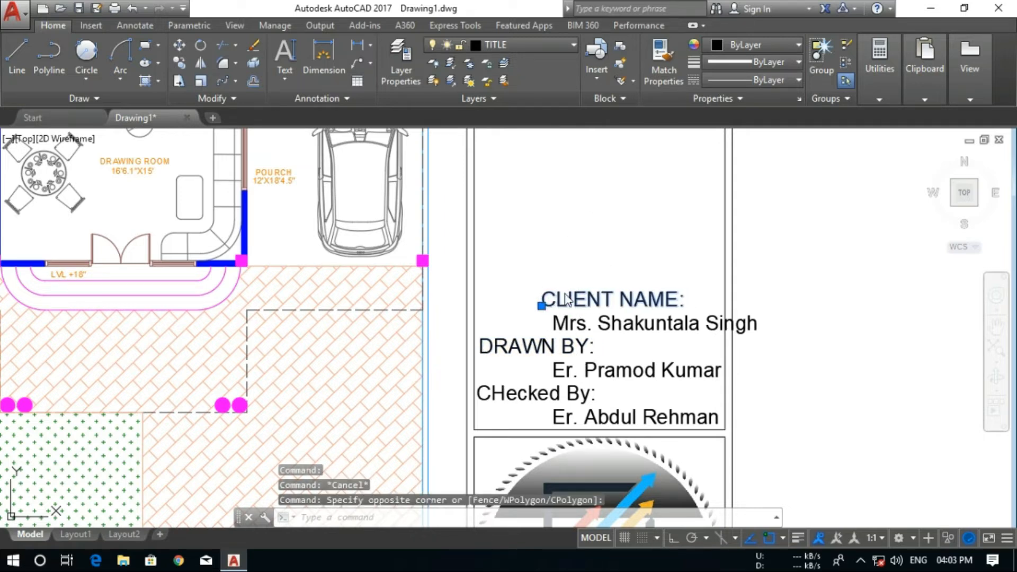
{"action": "key", "text": "ctrl+Left"}
{"action": "key", "text": "ctrl+Left"}
{"action": "key", "text": "ctrl+Left"}
{"action": "key", "text": "ctrl+Left"}
{"action": "key", "text": "ctrl+Left"}
{"action": "key", "text": "ctrl+Left"}
{"action": "key", "text": "ctrl+Left"}
{"action": "key", "text": "ctrl+Left"}
{"action": "key", "text": "ctrl+Left"}
{"action": "key", "text": "ctrl+Left"}
{"action": "key", "text": "ctrl+Left"}
{"action": "key", "text": "ctrl+Left"}
{"action": "key", "text": "ctrl+Left"}
{"action": "key", "text": "ctrl+Left"}
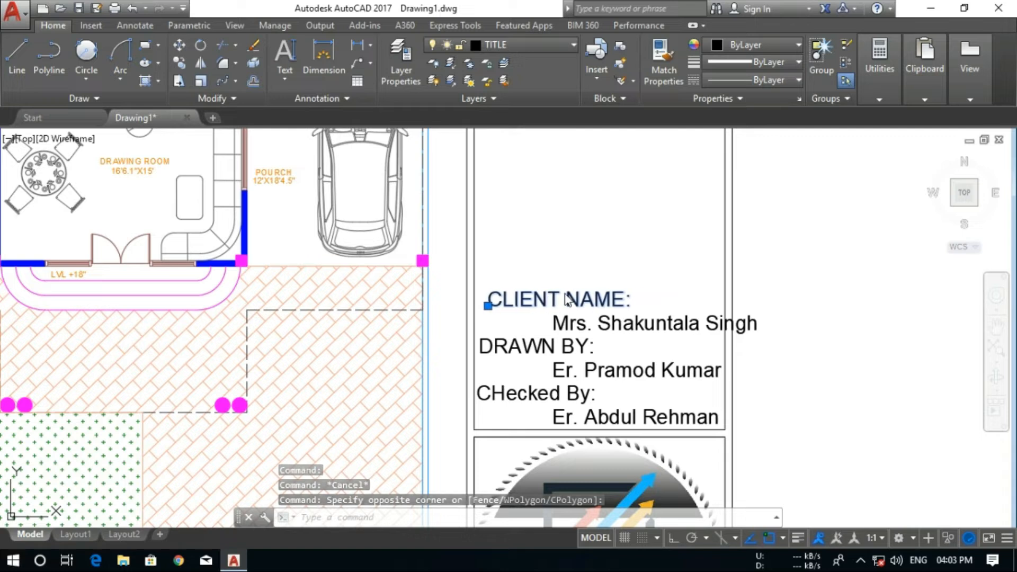
{"action": "key", "text": "Escape"}
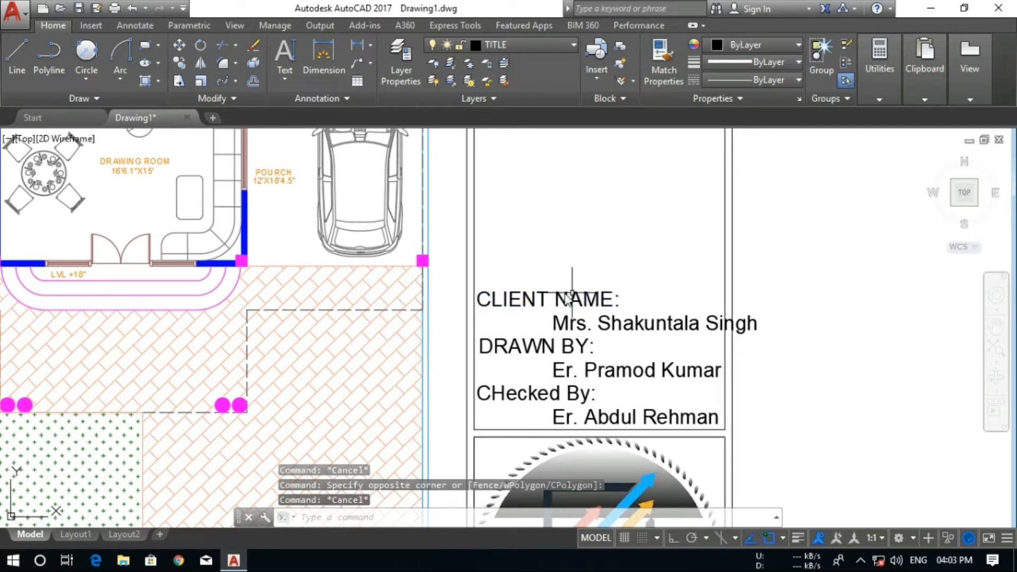
Nudge the DRAWN BY: text slightly further left to align exactly with the other two headings
{"action": "left_click", "coordinate": [530, 347]}
{"action": "key", "text": "ctrl+Left"}
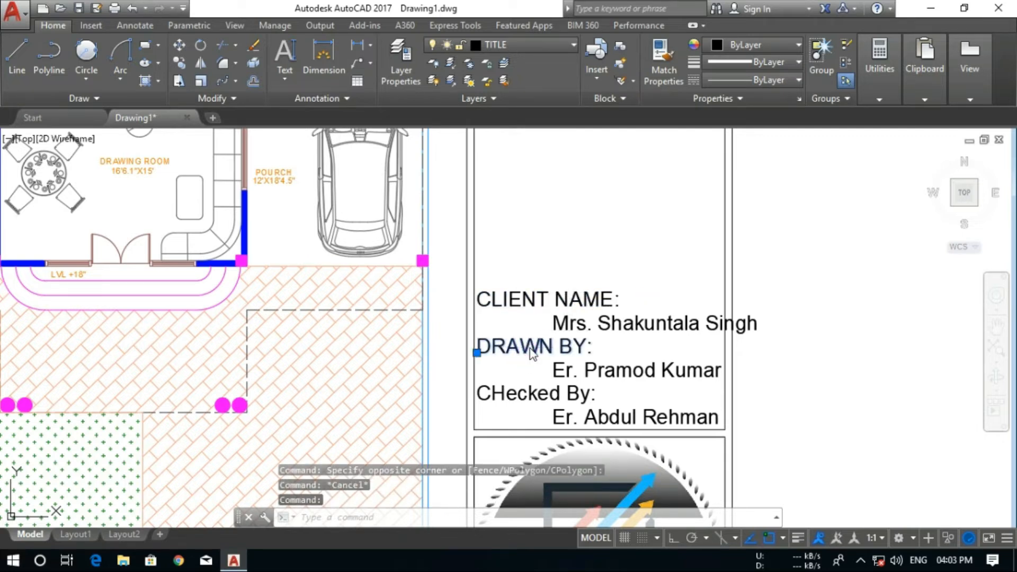
{"action": "key", "text": "Escape"}
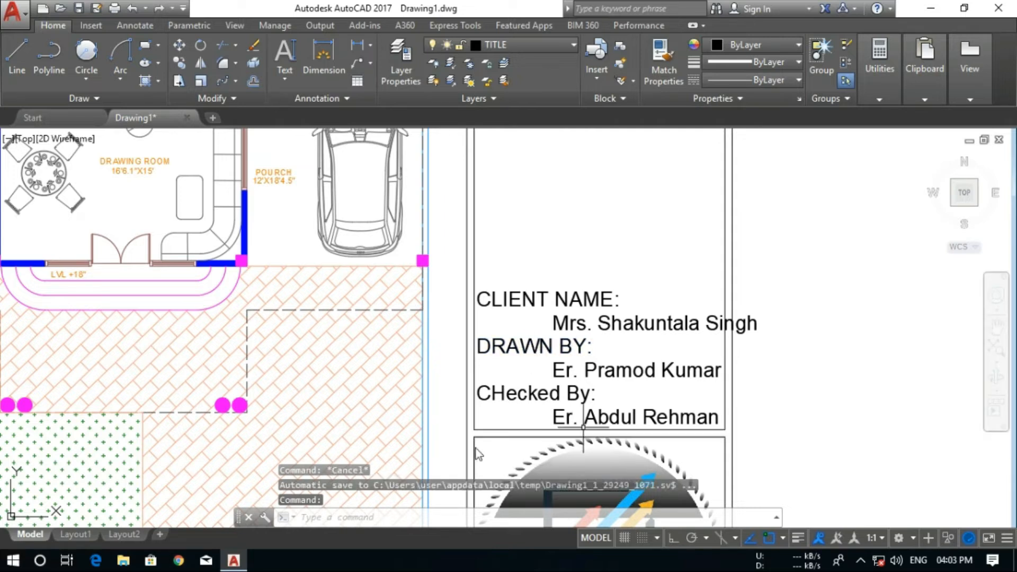
Nudge the client's full name left until it fits inside the right inner edge of the title strip
{"action": "left_click", "coordinate": [615, 332]}
{"action": "key", "text": "ctrl+Left"}
{"action": "key", "text": "ctrl+Left"}
{"action": "key", "text": "ctrl+Left"}
{"action": "key", "text": "ctrl+Left"}
{"action": "key", "text": "ctrl+Left"}
{"action": "key", "text": "ctrl+Left"}
{"action": "key", "text": "ctrl+Left"}
{"action": "key", "text": "ctrl+Left"}
{"action": "key", "text": "ctrl+Left"}
{"action": "key", "text": "ctrl+Left"}
{"action": "key", "text": "ctrl+Left"}
{"action": "key", "text": "ctrl+Left"}
{"action": "key", "text": "ctrl+Left"}
{"action": "key", "text": "ctrl+Left"}
{"action": "key", "text": "ctrl+Left"}
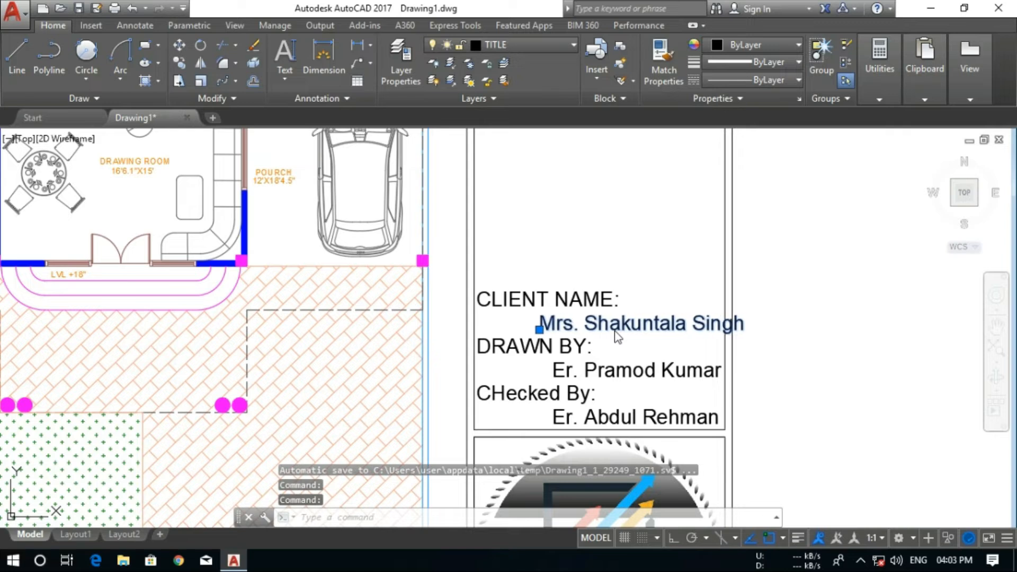
{"action": "key", "text": "ctrl+Left"}
{"action": "key", "text": "ctrl+Left"}
{"action": "key", "text": "Escape"}
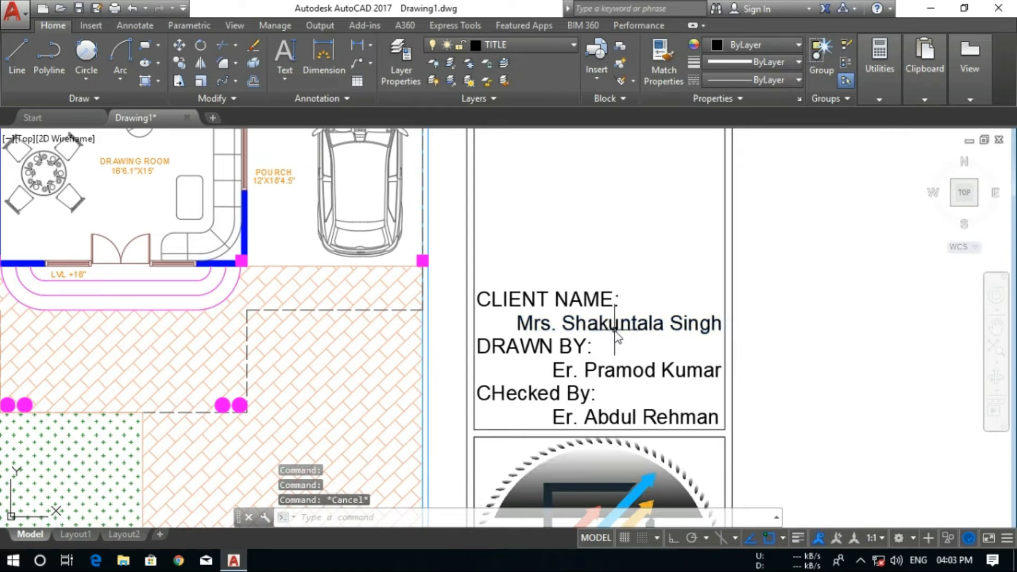
Nudge the CLIENT NAME: and DRAWN BY: headings with their name lines up to leave a gap above CHecked By:
{"action": "left_click", "coordinate": [638, 222]}
{"action": "left_click", "coordinate": [554, 371]}
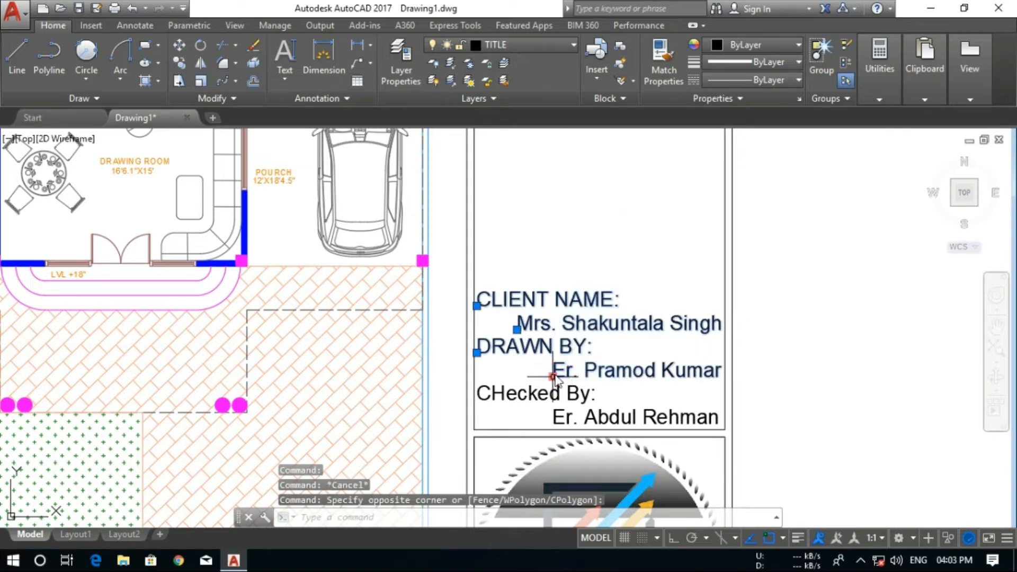
{"action": "key", "text": "ctrl+Up"}
{"action": "key", "text": "ctrl+Up"}
{"action": "key", "text": "ctrl+Up"}
{"action": "key", "text": "ctrl+Up"}
{"action": "key", "text": "Escape"}
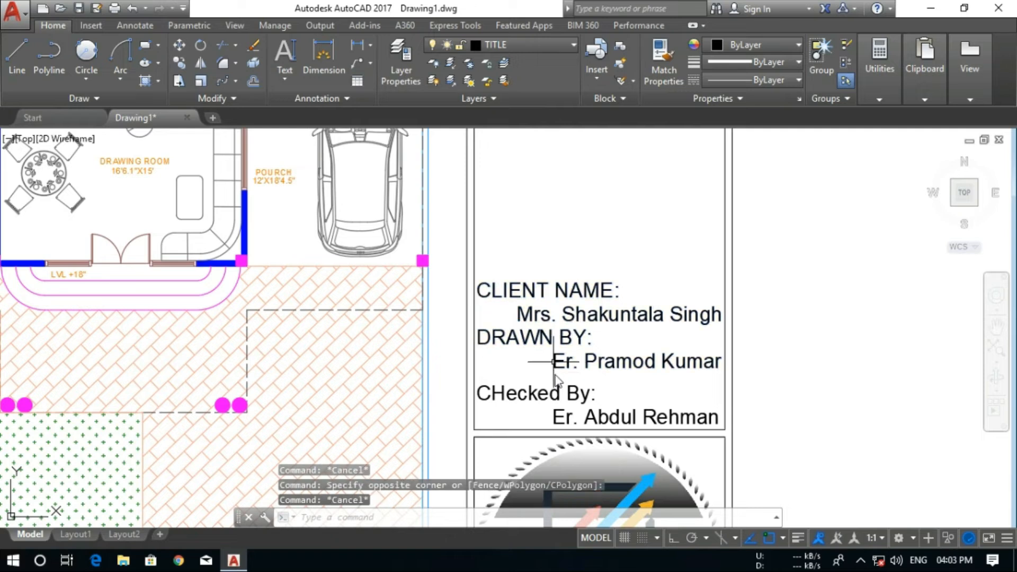
Nudge the CLIENT NAME: heading and the client's name line up to leave a matching gap above DRAWN BY:
{"action": "left_click", "coordinate": [596, 237]}
{"action": "left_click", "coordinate": [557, 312]}
{"action": "key", "text": "ctrl+Up"}
{"action": "key", "text": "ctrl+Up"}
{"action": "key", "text": "ctrl+Up"}
{"action": "key", "text": "ctrl+Up"}
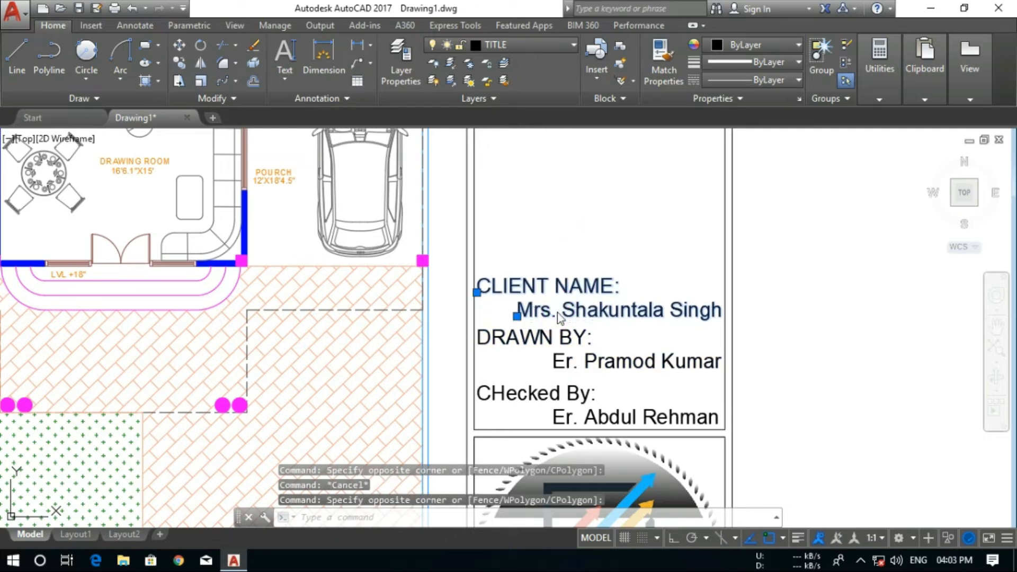
{"action": "key", "text": "Escape"}
Draw a horizontal line across the title strip between its inner edges, just above CLIENT NAME:
{"action": "left_click", "coordinate": [17, 53]}
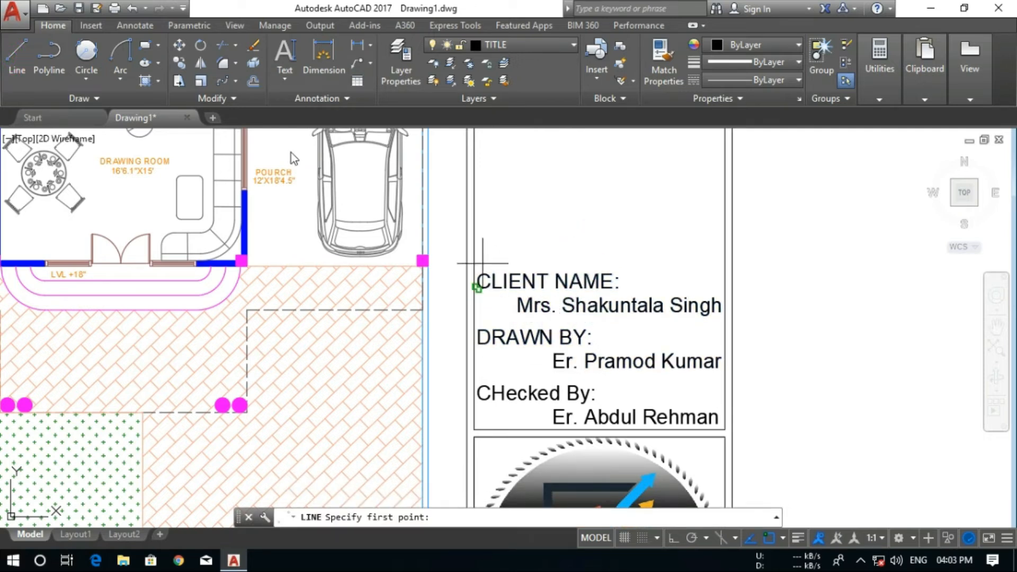
{"action": "left_click", "coordinate": [473, 257]}
{"action": "left_click", "coordinate": [721, 258]}
{"action": "key", "text": "Return"}
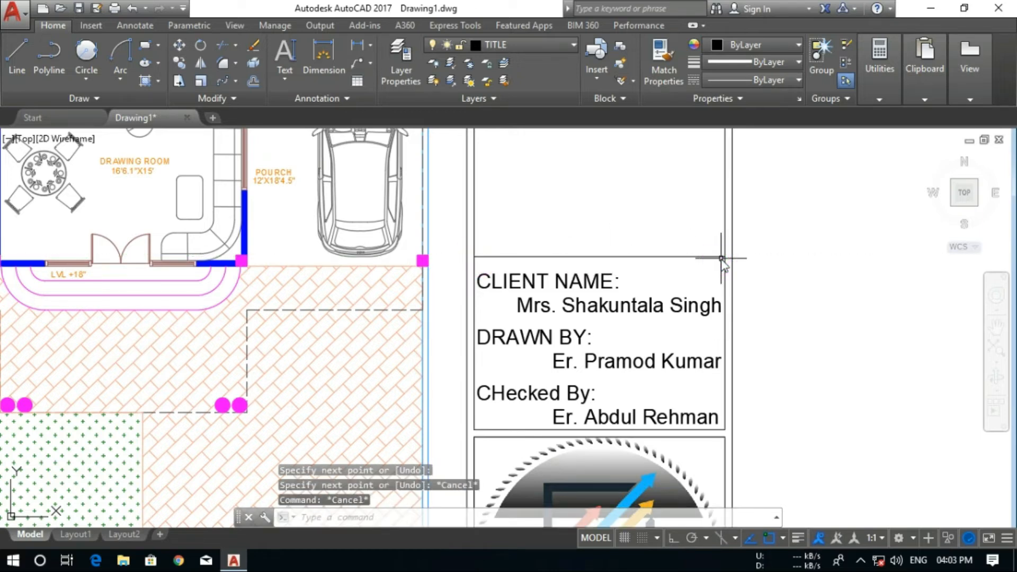
Try a 2" upward offset of the horizontal line above CLIENT NAME: and erase the offset copy
{"action": "type", "text": "o"}
{"action": "key", "text": "Return"}
{"action": "type", "text": "2\""}
{"action": "key", "text": "Return"}
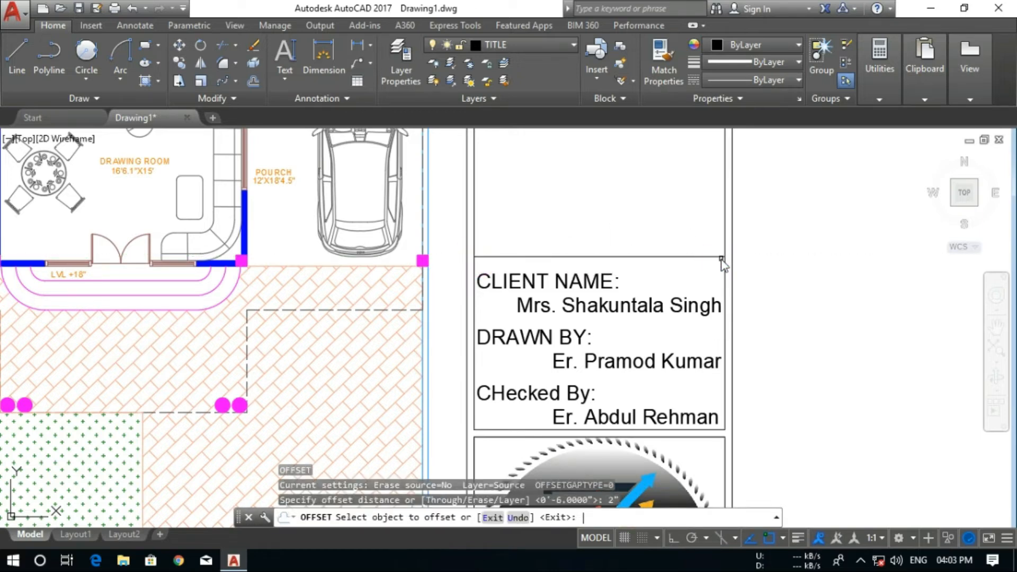
{"action": "left_click", "coordinate": [720, 257]}
{"action": "left_click", "coordinate": [699, 203]}
{"action": "key", "text": "Escape"}
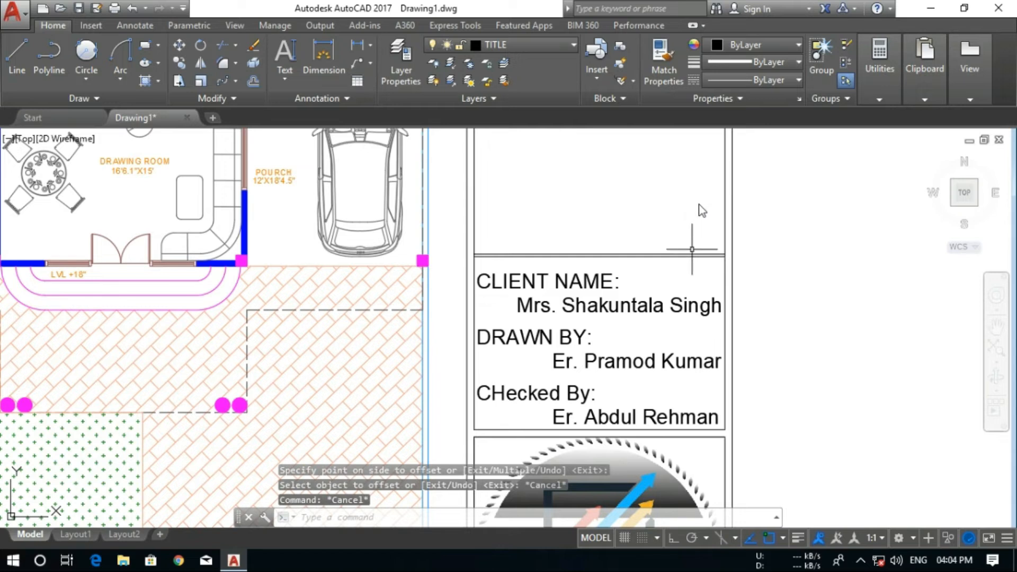
{"action": "left_click", "coordinate": [689, 254]}
{"action": "key", "text": "Delete"}
Offset the horizontal line above CLIENT NAME: upward by 6"
{"action": "type", "text": "o"}
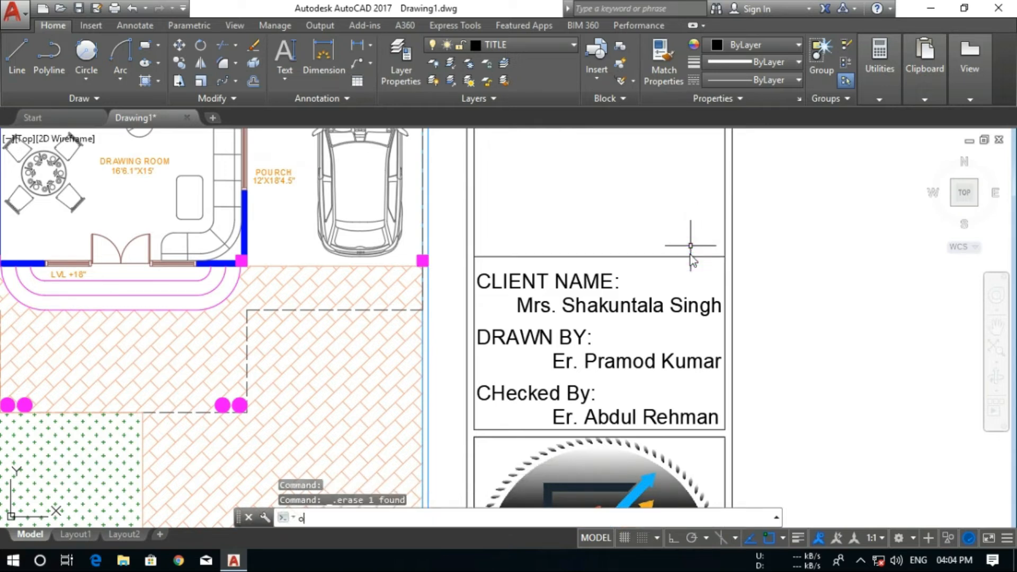
{"action": "key", "text": "Return"}
{"action": "type", "text": "6\""}
{"action": "key", "text": "Return"}
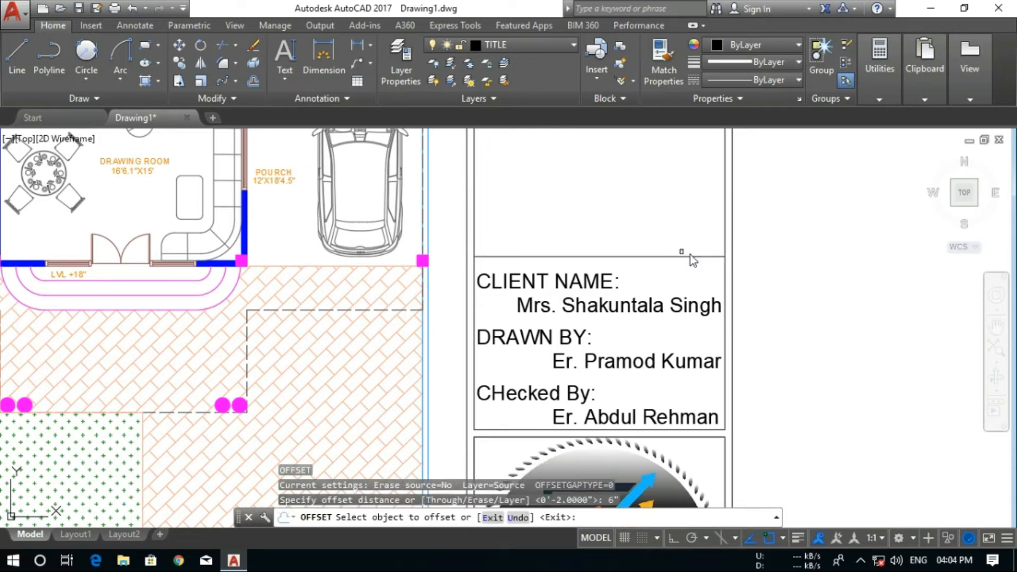
{"action": "left_click", "coordinate": [688, 255]}
{"action": "left_click", "coordinate": [673, 210]}
{"action": "key", "text": "Escape"}
{"action": "key", "text": "Escape"}
Trim the strip's inner vertical edges between the two horizontal lines above CLIENT NAME: to separate the boxes
{"action": "type", "text": "t"}
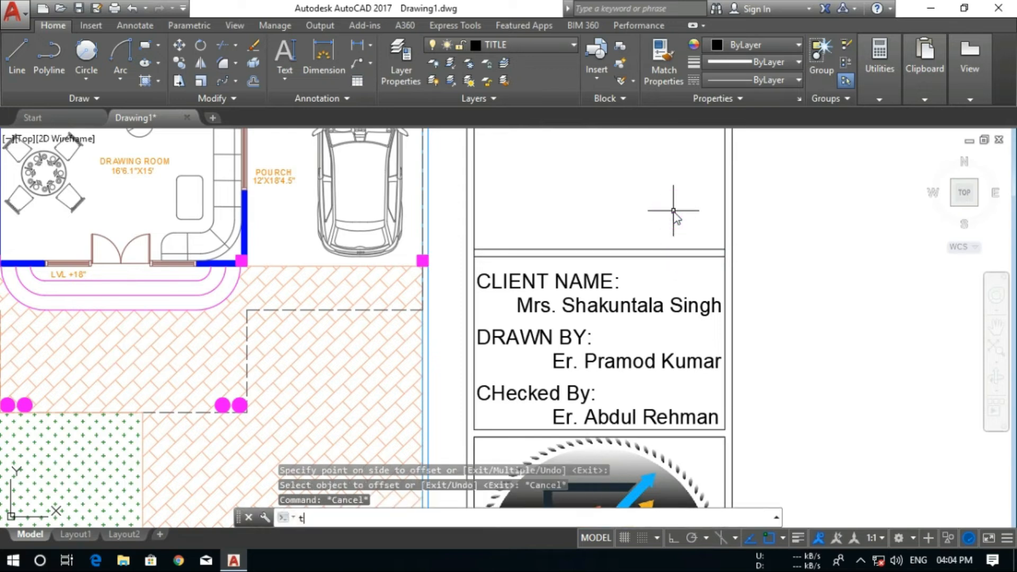
{"action": "type", "text": "r"}
{"action": "key", "text": "Return"}
{"action": "key", "text": "Return"}
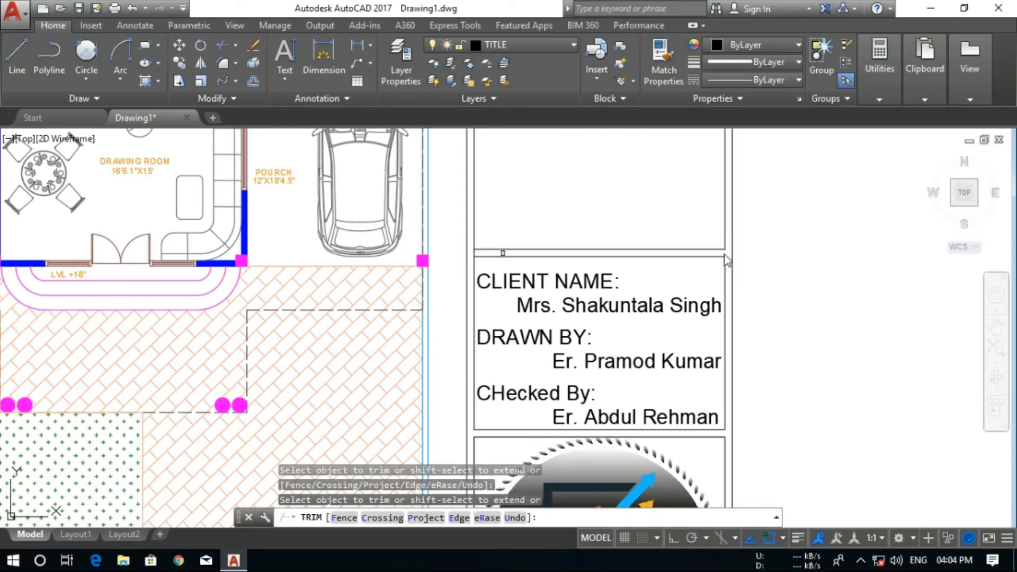
{"action": "left_click", "coordinate": [503, 253]}
{"action": "key", "text": "Escape"}
{"action": "key", "text": "Escape"}
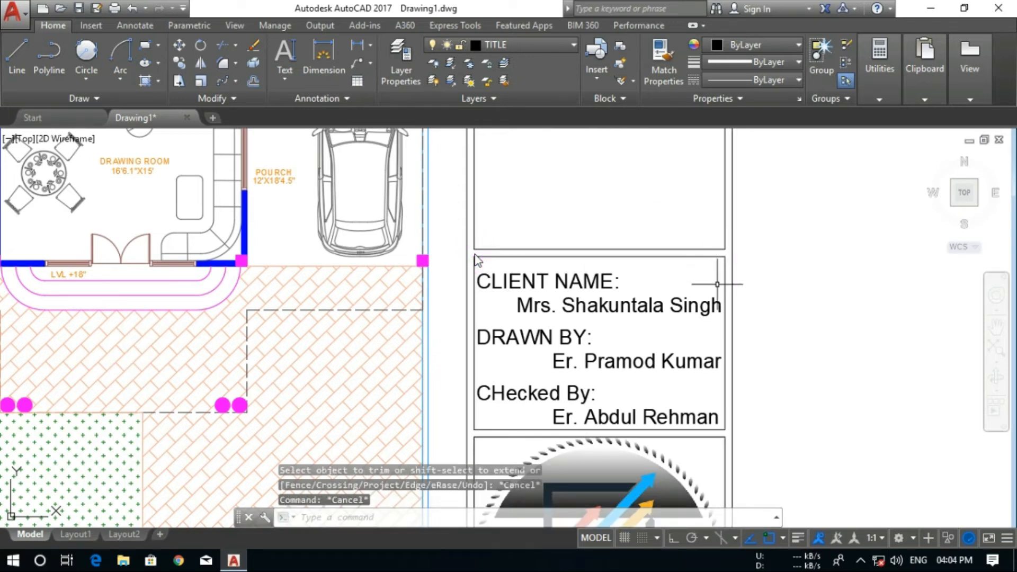
Nudge the CLIENT NAME: label up until it sits just below the top line of its box
{"action": "left_click", "coordinate": [563, 285]}
{"action": "key", "text": "ctrl+Up"}
{"action": "key", "text": "ctrl+Up"}
{"action": "key", "text": "ctrl+Up"}
{"action": "key", "text": "ctrl+Up"}
{"action": "key", "text": "ctrl+Up"}
{"action": "key", "text": "ctrl+Up"}
{"action": "key", "text": "ctrl+Up"}
{"action": "key", "text": "ctrl+Up"}
{"action": "key", "text": "ctrl+Up"}
{"action": "key", "text": "ctrl+Up"}
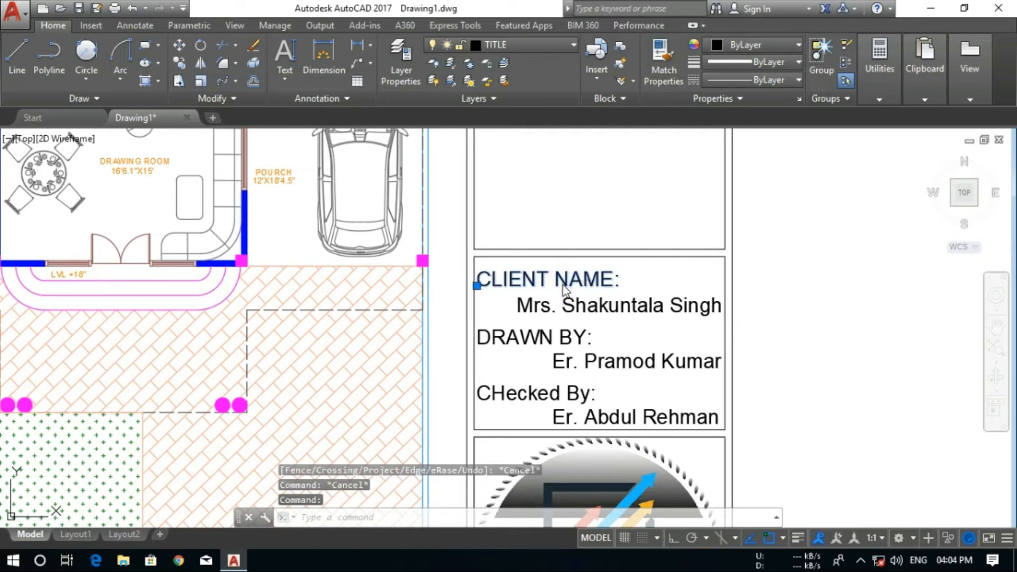
{"action": "key", "text": "Escape"}
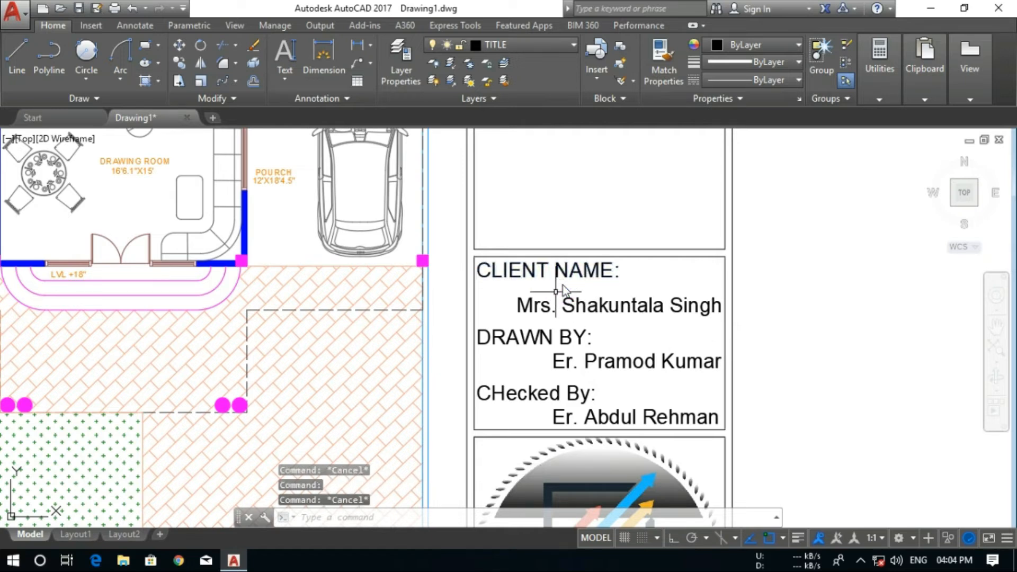
Nudge the client's name text up so it sits closer beneath the CLIENT NAME: label
{"action": "left_click", "coordinate": [527, 300]}
{"action": "key", "text": "ctrl+Up"}
{"action": "key", "text": "ctrl+Up"}
{"action": "key", "text": "ctrl+Up"}
{"action": "key", "text": "ctrl+Up"}
{"action": "key", "text": "ctrl+Up"}
{"action": "key", "text": "ctrl+Up"}
{"action": "key", "text": "ctrl+Up"}
{"action": "key", "text": "ctrl+Up"}
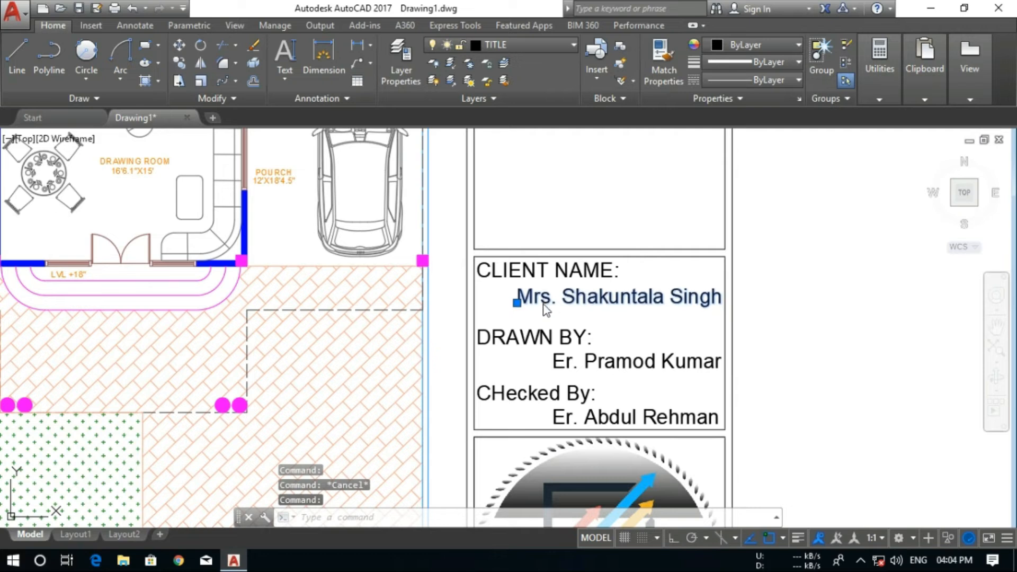
{"action": "key", "text": "Escape"}
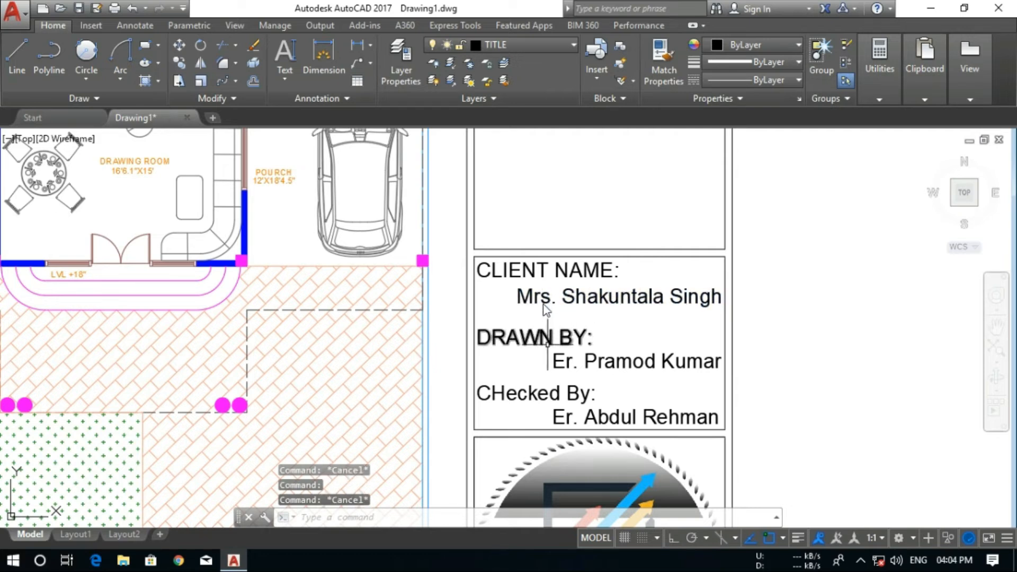
Nudge the DRAWN BY: label and the drafter's name up together by a small amount
{"action": "left_click", "coordinate": [556, 339]}
{"action": "left_click", "coordinate": [544, 339]}
{"action": "left_click", "coordinate": [556, 354]}
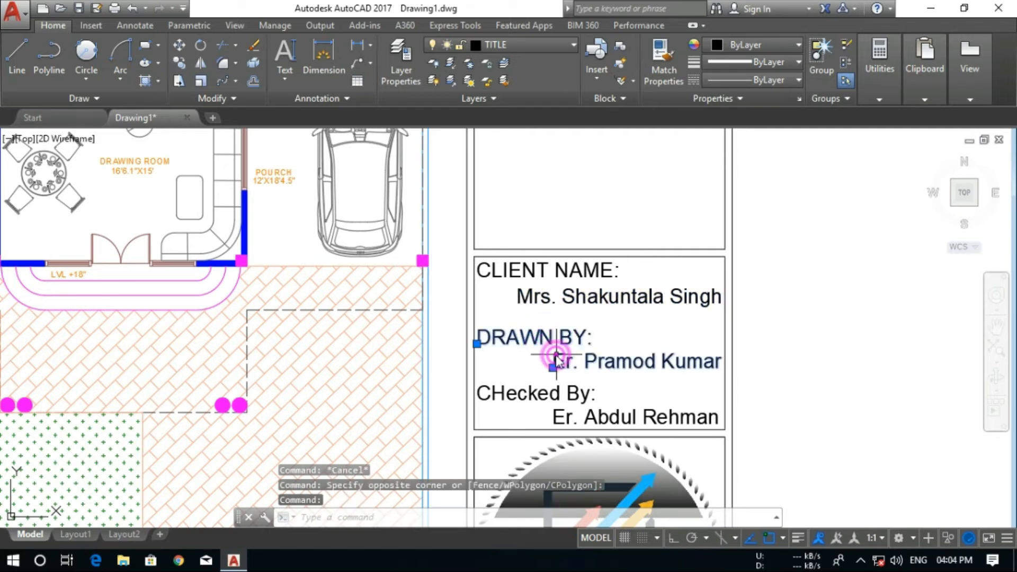
{"action": "key", "text": "ctrl+Up"}
{"action": "key", "text": "ctrl+Up"}
{"action": "key", "text": "ctrl+Up"}
{"action": "key", "text": "ctrl+Up"}
{"action": "key", "text": "Escape"}
{"action": "key", "text": "Escape"}
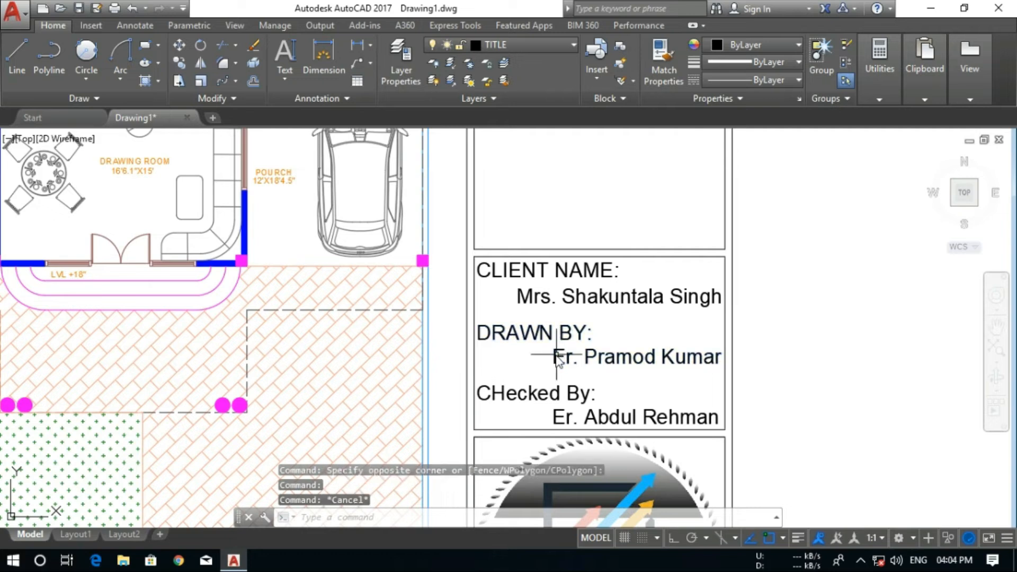
Draw a horizontal divider across the text box between the client's name and DRAWN BY:, and shift it down slightly
{"action": "left_click", "coordinate": [25, 41]}
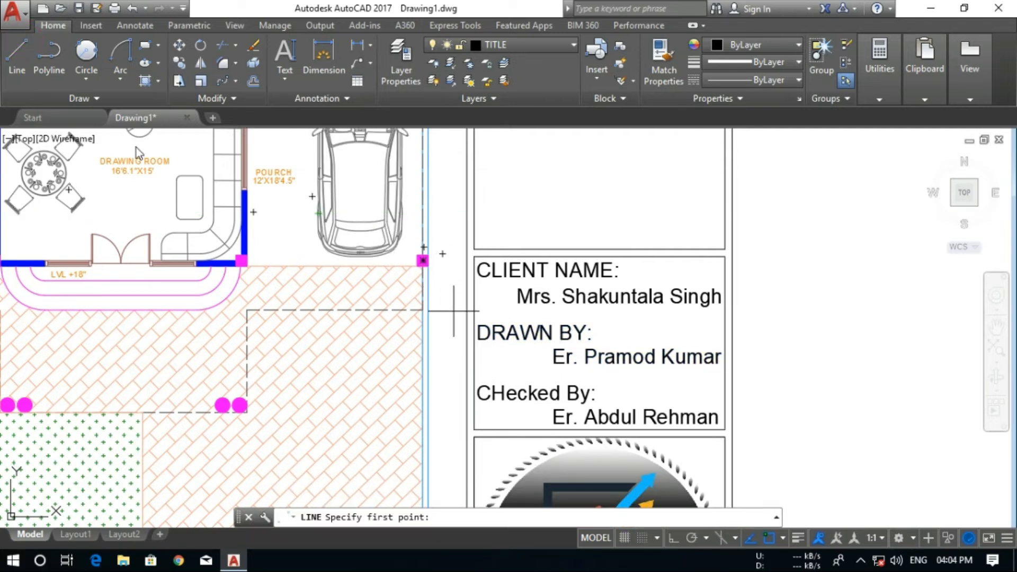
{"action": "left_click", "coordinate": [473, 313]}
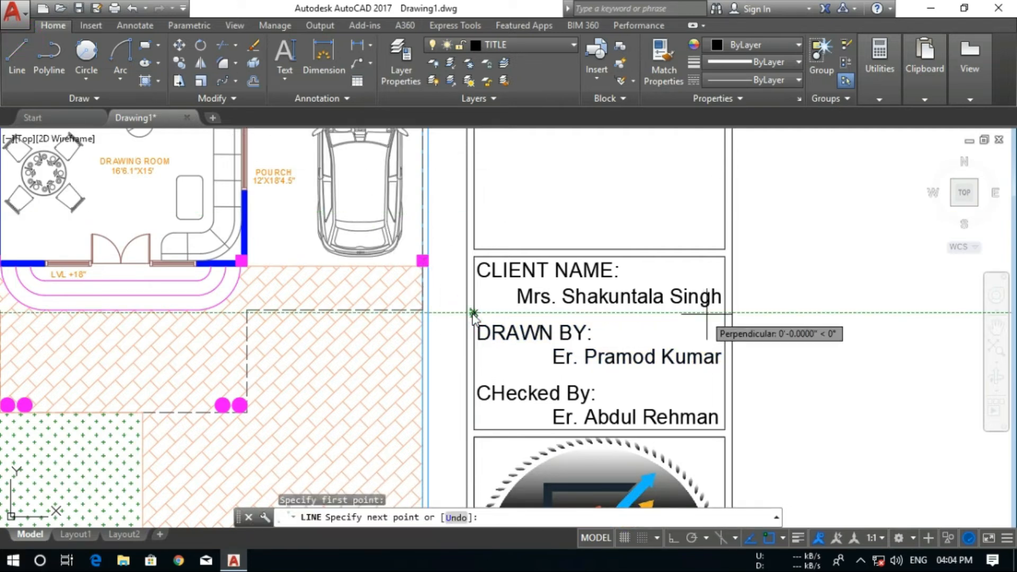
{"action": "left_click", "coordinate": [724, 313]}
{"action": "key", "text": "Escape"}
{"action": "key", "text": "Escape"}
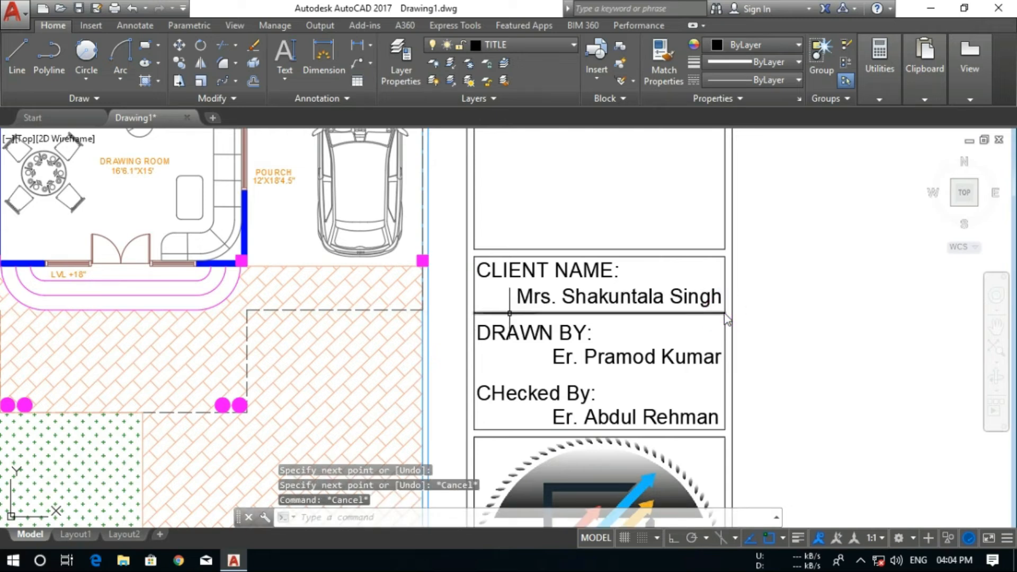
{"action": "left_click", "coordinate": [512, 315]}
{"action": "key", "text": "Escape"}
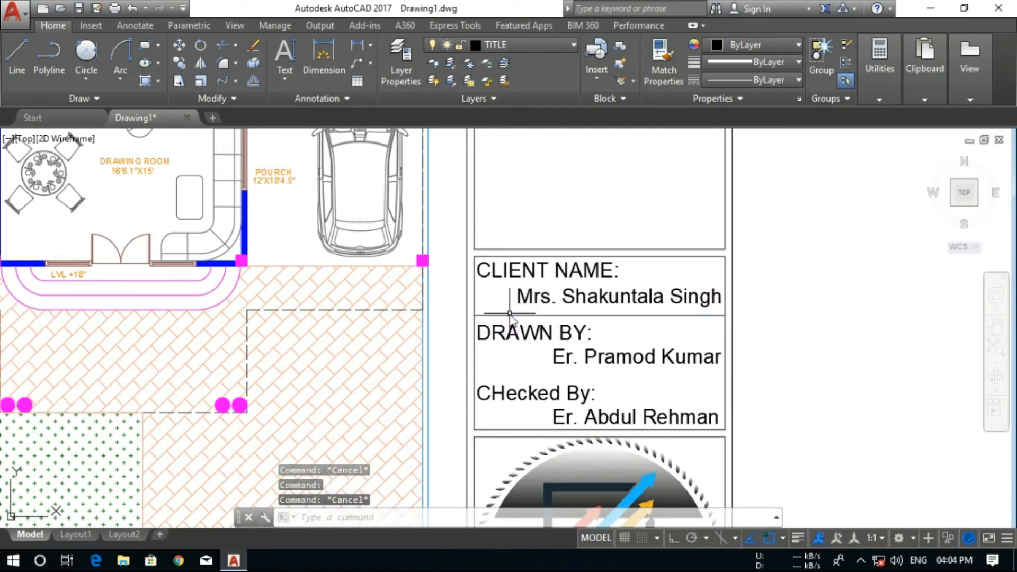
Copy the divider down by the height of the client section to separate the DRAWN BY: and CHecked By: sections
{"action": "left_click", "coordinate": [511, 316]}
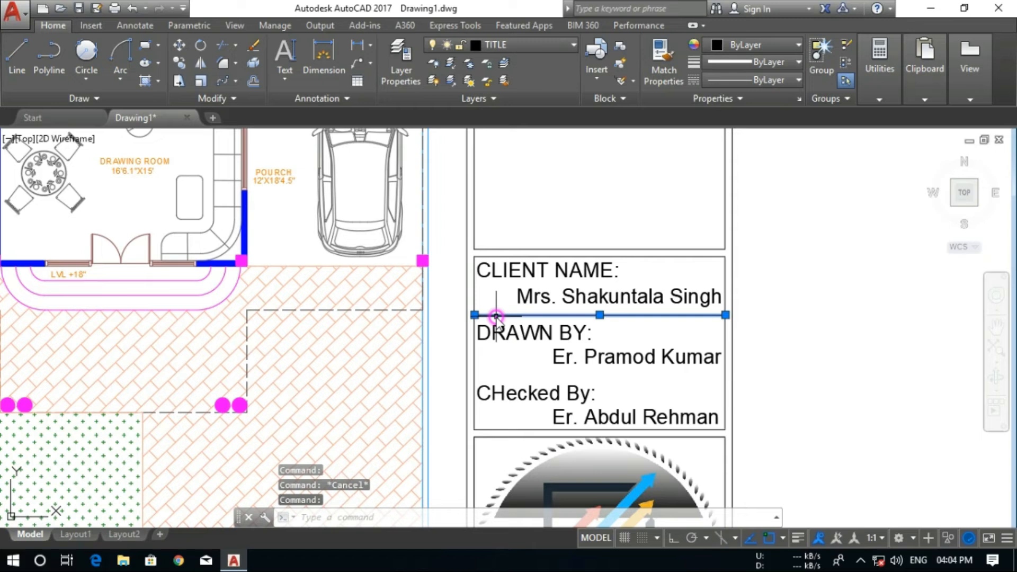
{"action": "left_click", "coordinate": [179, 63]}
{"action": "left_click", "coordinate": [474, 257]}
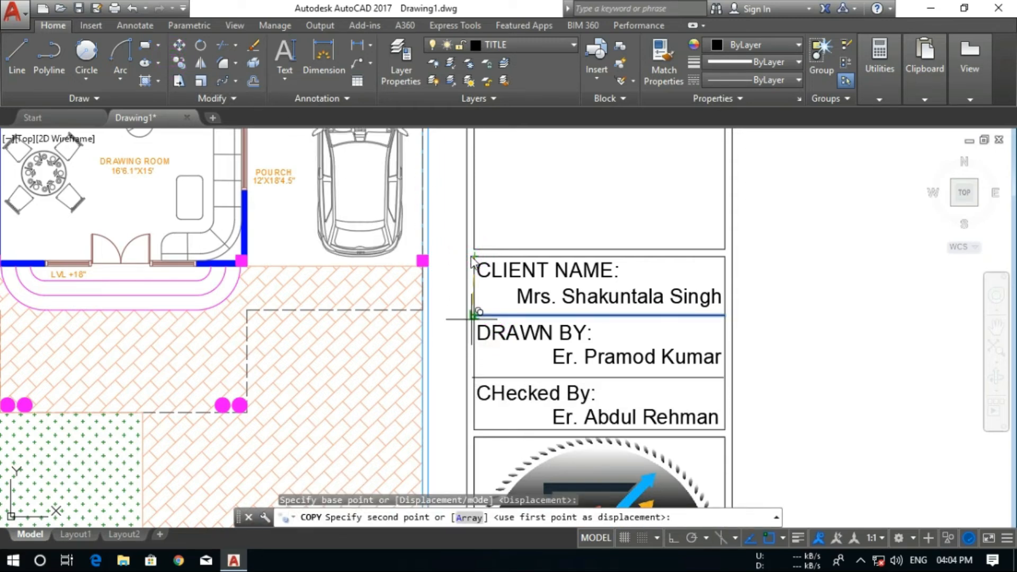
{"action": "left_click", "coordinate": [473, 316]}
{"action": "key", "text": "Escape"}
{"action": "key", "text": "Escape"}
{"action": "key", "text": "Escape"}
Look over the title strip and the rooms of the floor plan, then the whole bordered sheet
{"action": "scroll", "coordinate": [564, 314], "scroll_direction": "down", "scroll_amount": 5}
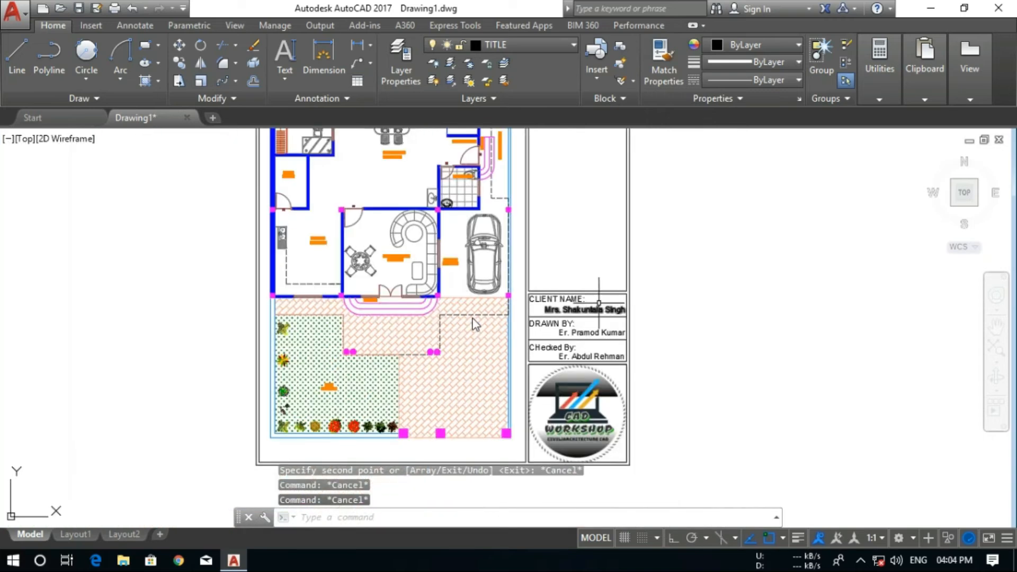
{"action": "middle_click_drag", "start_coordinate": [612, 288], "coordinate": [559, 317]}
{"action": "middle_click_drag", "start_coordinate": [583, 223], "coordinate": [578, 226]}
{"action": "scroll", "coordinate": [545, 216], "scroll_direction": "down", "scroll_amount": 6}
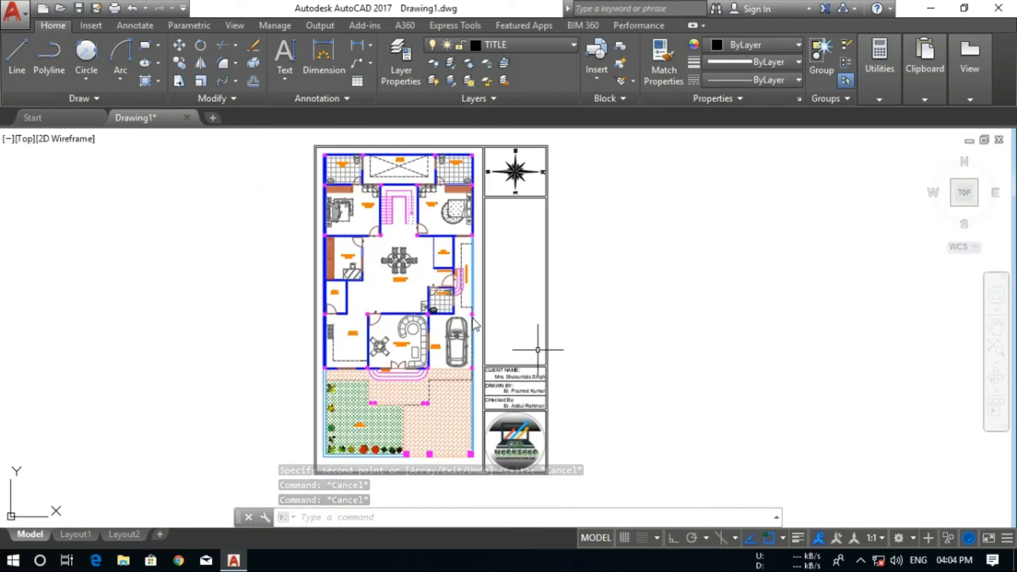
{"action": "scroll", "coordinate": [538, 339], "scroll_direction": "up", "scroll_amount": 2}
{"action": "middle_click_drag", "start_coordinate": [517, 312], "coordinate": [525, 326]}
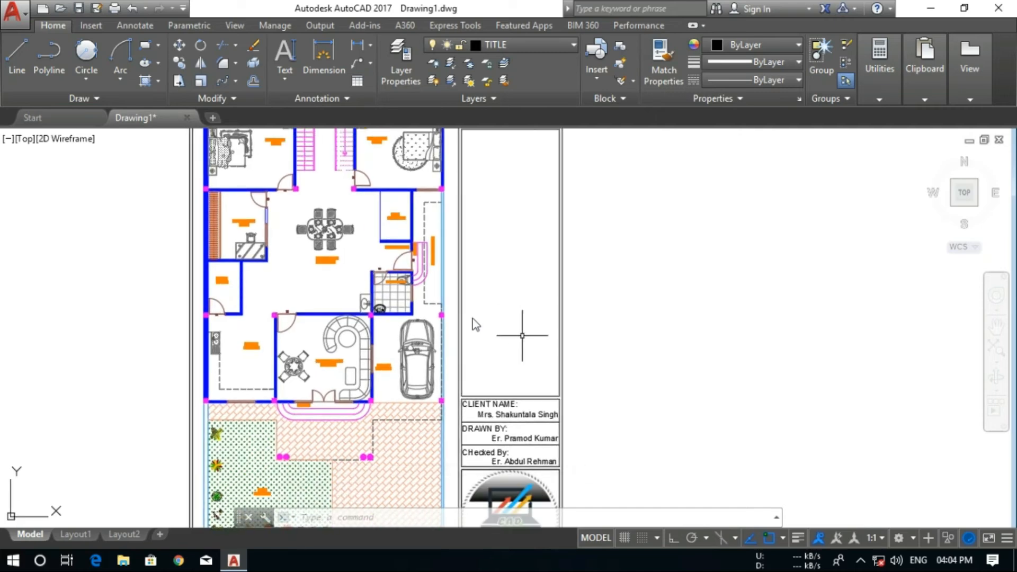
{"action": "scroll", "coordinate": [367, 263], "scroll_direction": "up", "scroll_amount": 4}
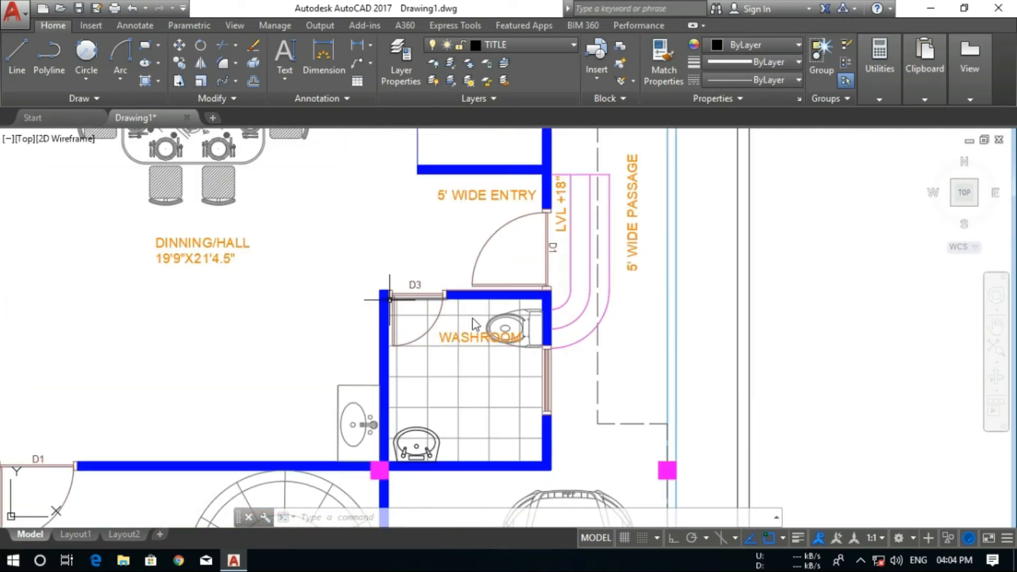
{"action": "scroll", "coordinate": [472, 325], "scroll_direction": "up", "scroll_amount": 6}
{"action": "scroll", "coordinate": [367, 299], "scroll_direction": "down", "scroll_amount": 6}
{"action": "middle_click_drag", "start_coordinate": [175, 374], "coordinate": [391, 313]}
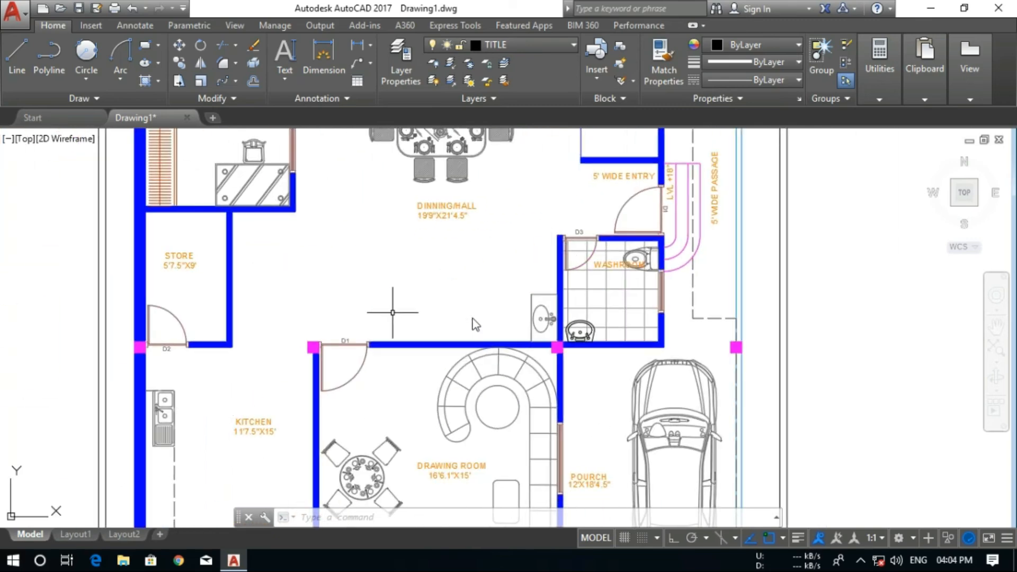
{"action": "scroll", "coordinate": [374, 320], "scroll_direction": "up", "scroll_amount": 2}
{"action": "scroll", "coordinate": [374, 321], "scroll_direction": "down", "scroll_amount": 4}
{"action": "scroll", "coordinate": [476, 323], "scroll_direction": "down", "scroll_amount": 3}
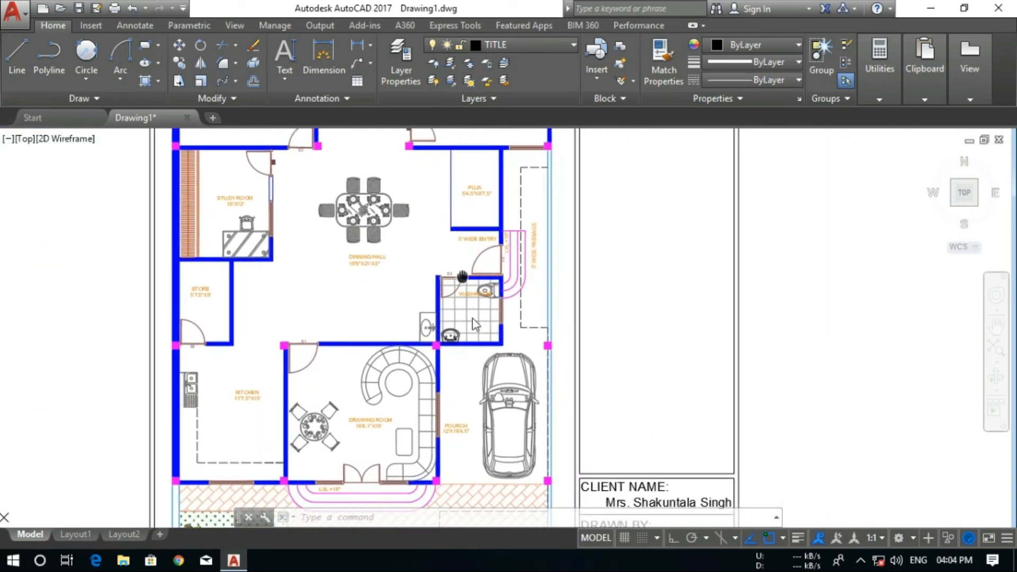
{"action": "scroll", "coordinate": [473, 323], "scroll_direction": "down", "scroll_amount": 3}
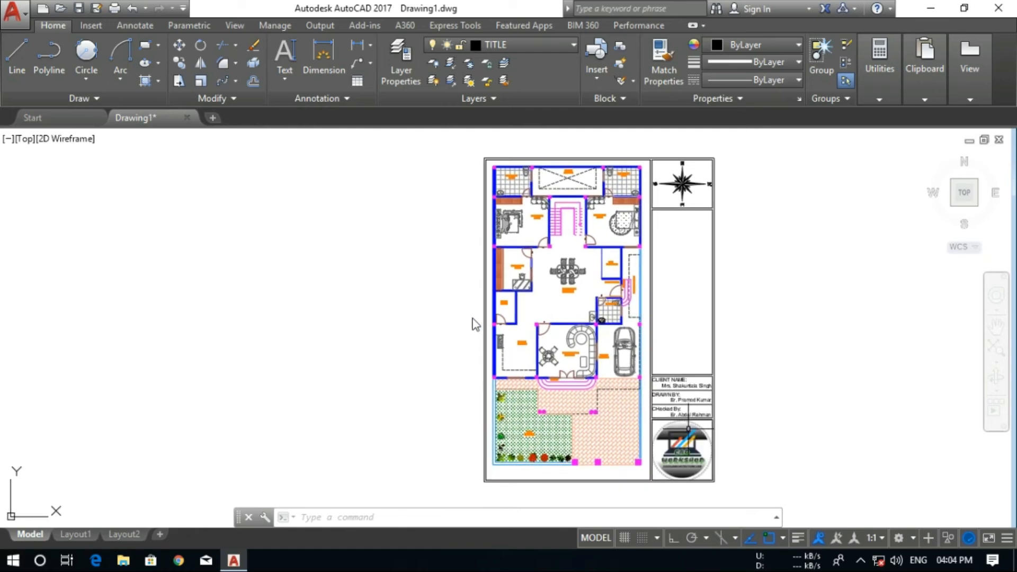
Start a plot with the DWG To PDF.pc3 plotter and ISO full bleed A3 (297.00 x 420.00 MM) paper
{"action": "key", "text": "ctrl+p"}
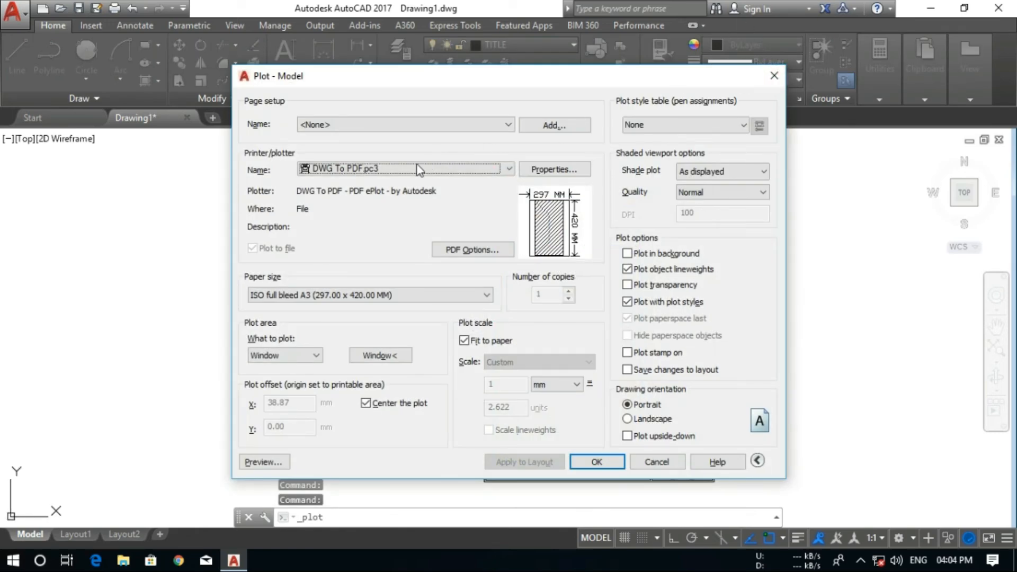
{"action": "left_click", "coordinate": [403, 168]}
{"action": "left_click", "coordinate": [337, 306]}
{"action": "left_click", "coordinate": [328, 295]}
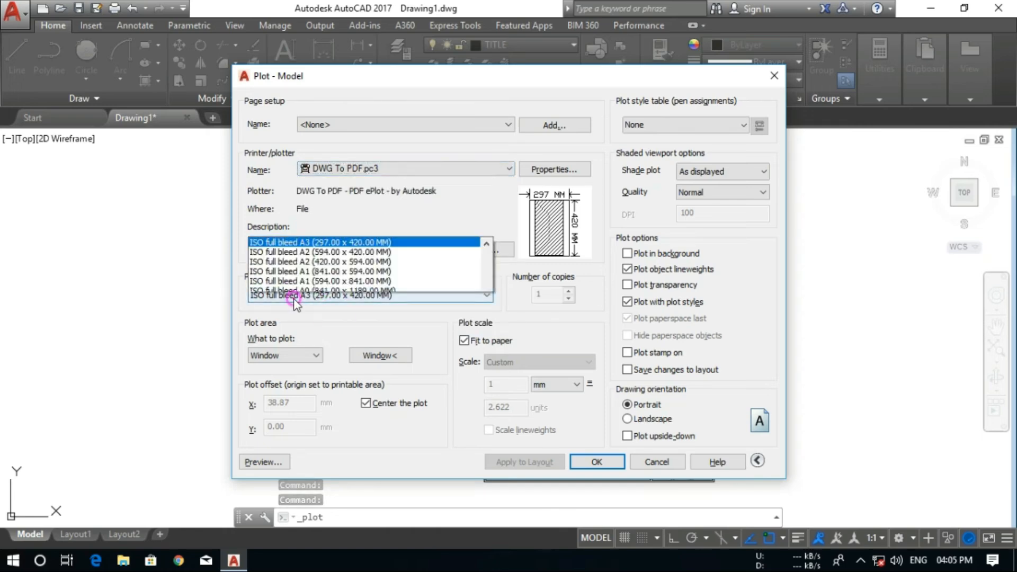
{"action": "left_click", "coordinate": [327, 7]}
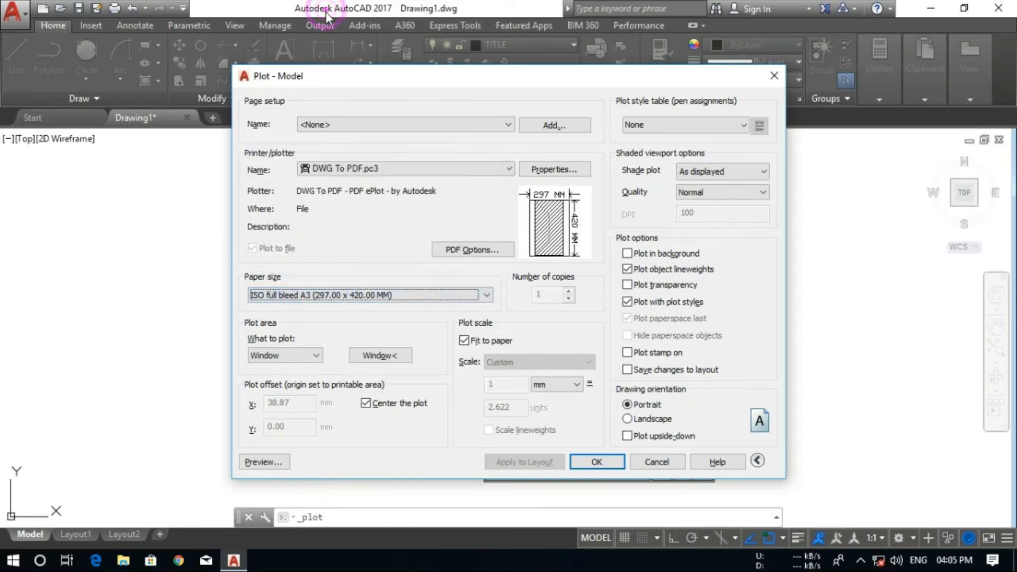
Define the plot window from the upper-left to the lower-right outer corner of the sheet border
{"action": "left_click", "coordinate": [367, 357]}
{"action": "scroll", "coordinate": [477, 159], "scroll_direction": "up", "scroll_amount": 5}
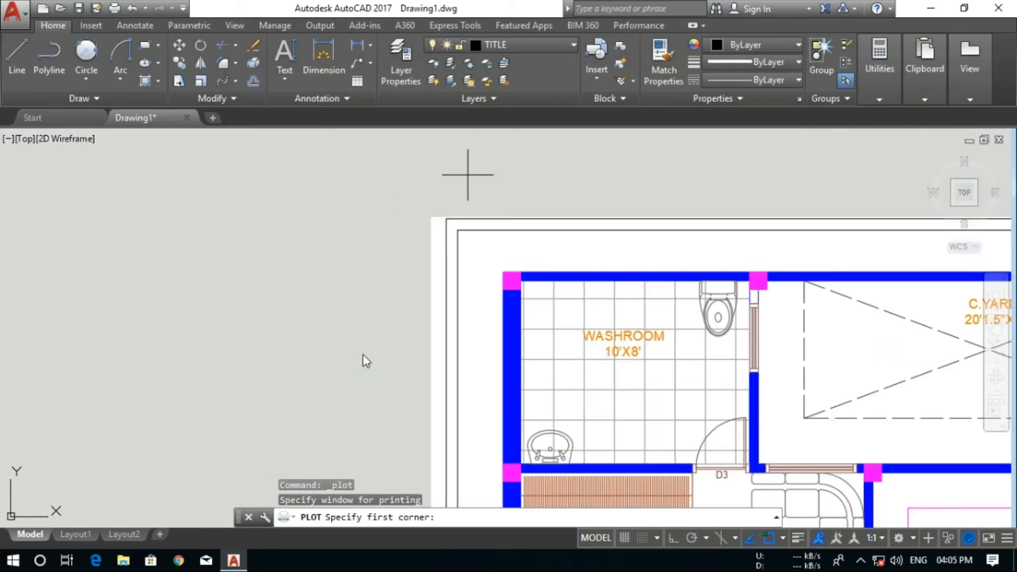
{"action": "left_click", "coordinate": [446, 218]}
{"action": "scroll", "coordinate": [446, 223], "scroll_direction": "down", "scroll_amount": 8}
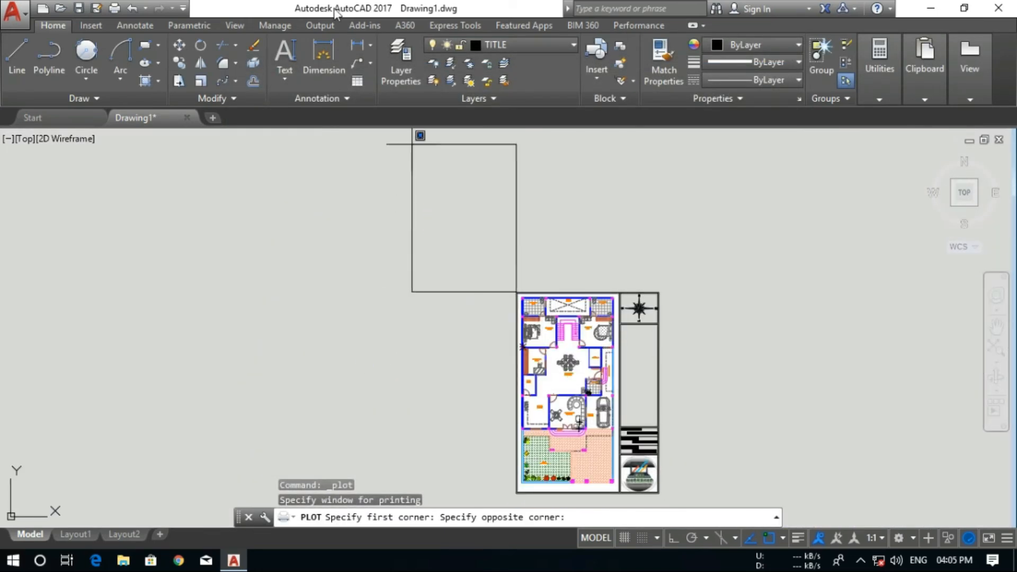
{"action": "middle_click_drag", "start_coordinate": [668, 398], "coordinate": [617, 379]}
{"action": "scroll", "coordinate": [561, 356], "scroll_direction": "up", "scroll_amount": 5}
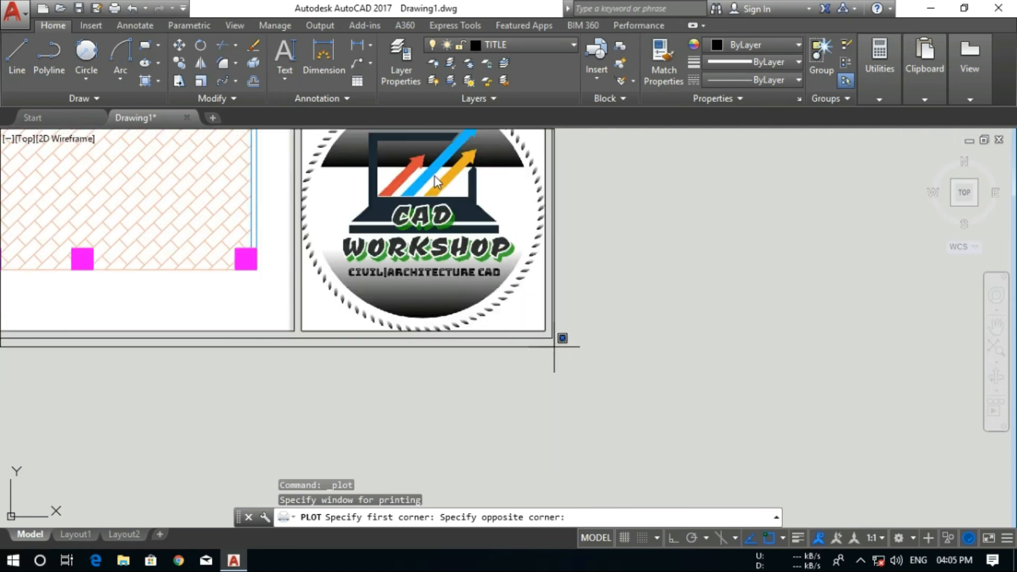
{"action": "left_click", "coordinate": [553, 337]}
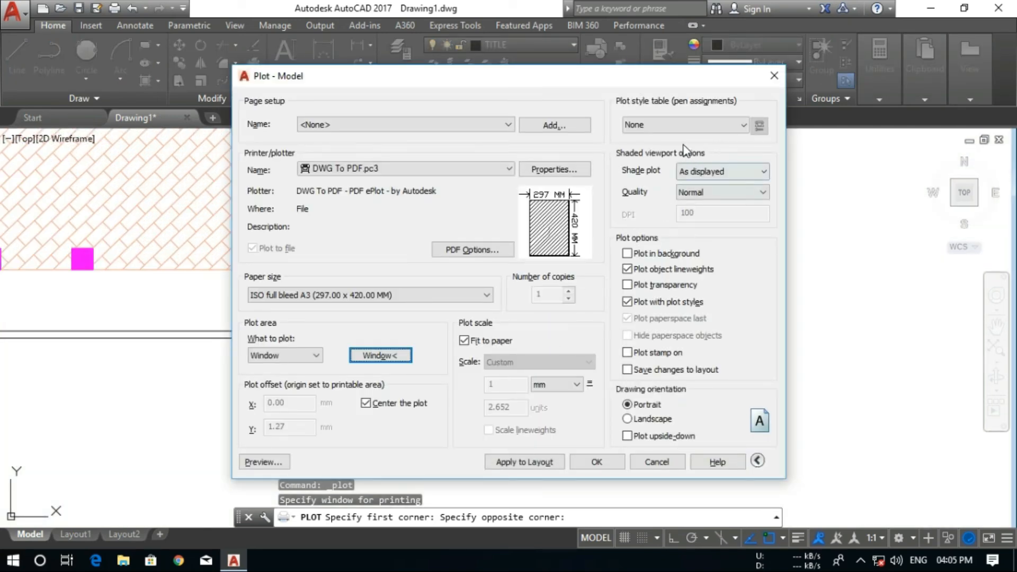
Set the shaded viewport quality to Maximum and preview the plot
{"action": "left_click", "coordinate": [688, 191]}
{"action": "left_click", "coordinate": [699, 247]}
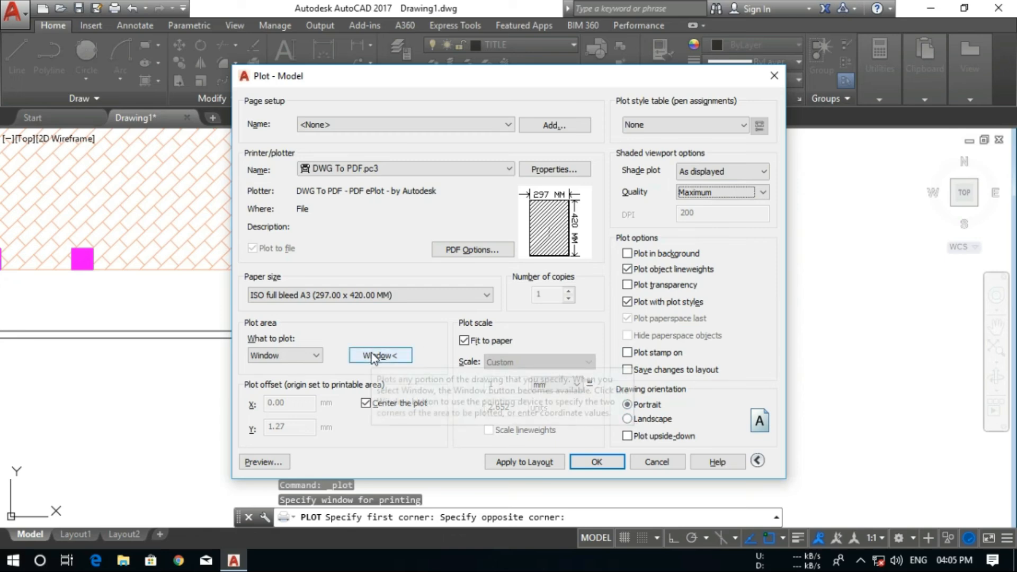
{"action": "left_click", "coordinate": [264, 462]}
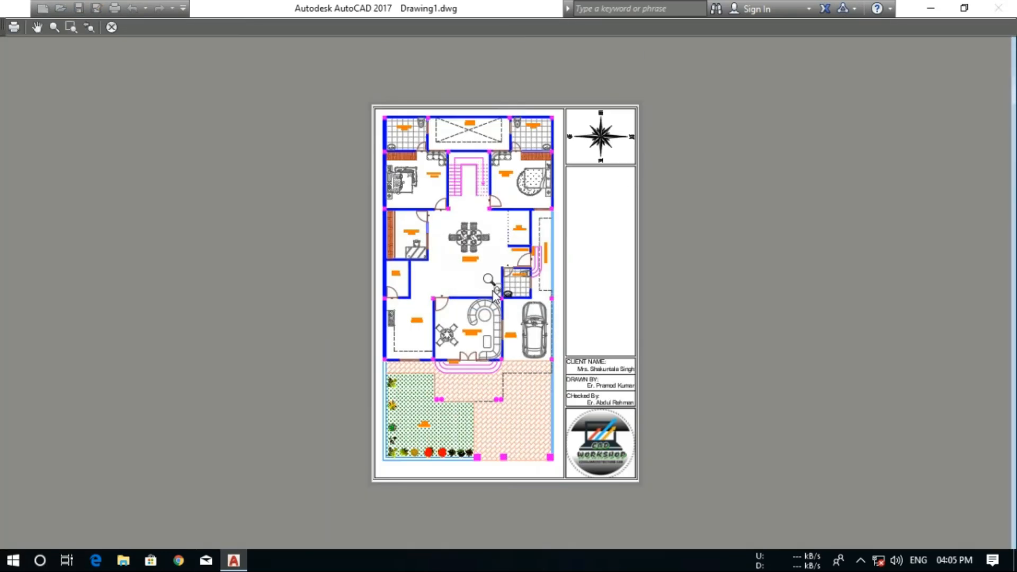
Examine the compass, passage, title text boxes, logo and full floor plan in the plot preview
{"action": "scroll", "coordinate": [602, 132], "scroll_direction": "up", "scroll_amount": 5}
{"action": "scroll", "coordinate": [618, 143], "scroll_direction": "up", "scroll_amount": 2}
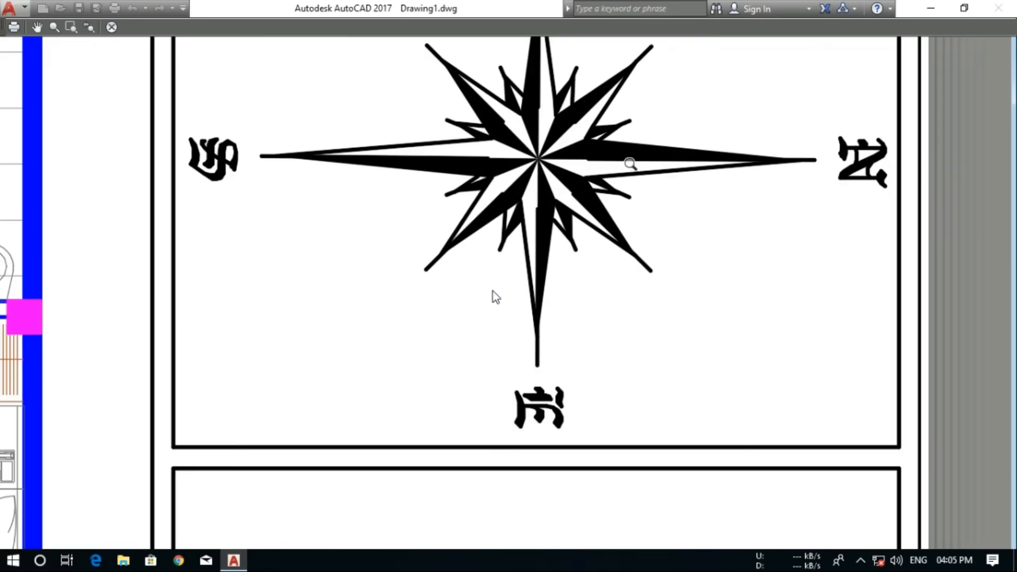
{"action": "scroll", "coordinate": [603, 212], "scroll_direction": "down", "scroll_amount": 3}
{"action": "middle_click_drag", "start_coordinate": [606, 445], "coordinate": [636, 240]}
{"action": "scroll", "coordinate": [502, 315], "scroll_direction": "up", "scroll_amount": 4}
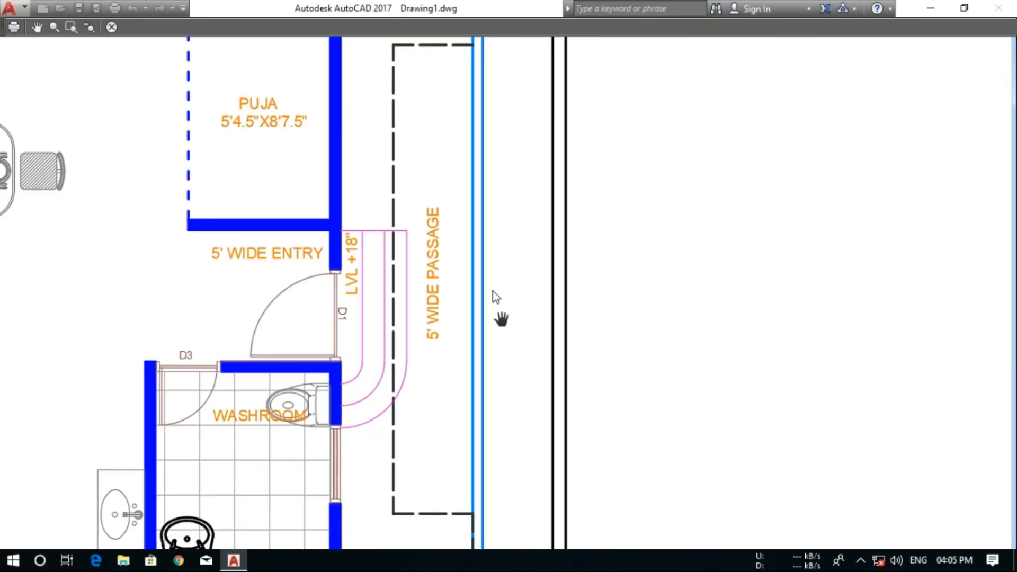
{"action": "scroll", "coordinate": [545, 360], "scroll_direction": "down", "scroll_amount": 4}
{"action": "middle_click_drag", "start_coordinate": [605, 424], "coordinate": [580, 206]}
{"action": "scroll", "coordinate": [634, 400], "scroll_direction": "up", "scroll_amount": 2}
{"action": "middle_click_drag", "start_coordinate": [666, 407], "coordinate": [644, 220]}
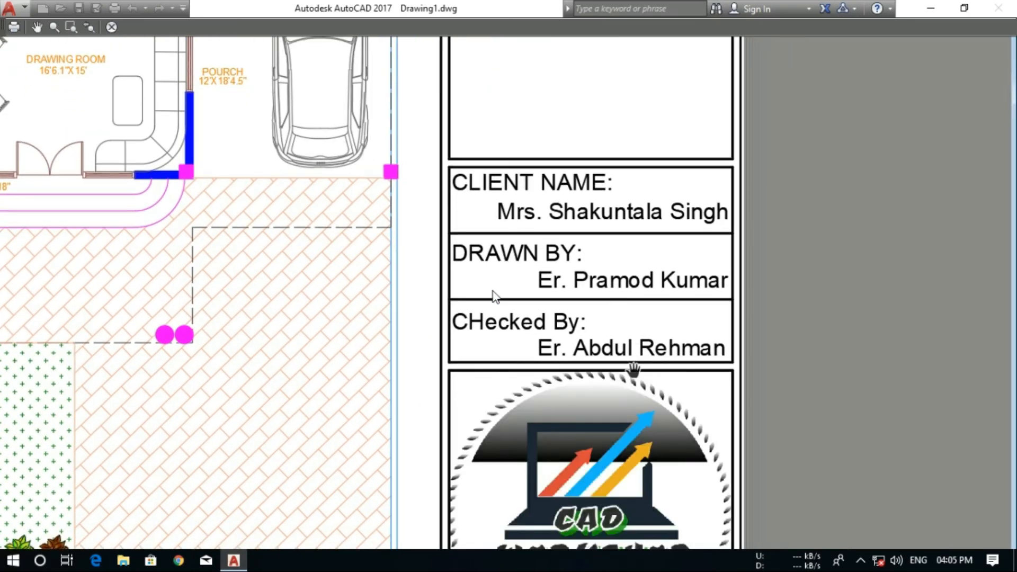
{"action": "scroll", "coordinate": [635, 370], "scroll_direction": "down", "scroll_amount": 4}
{"action": "middle_click_drag", "start_coordinate": [646, 391], "coordinate": [658, 315]}
{"action": "middle_click_drag", "start_coordinate": [466, 133], "coordinate": [556, 288]}
{"action": "middle_click_drag", "start_coordinate": [512, 214], "coordinate": [494, 324]}
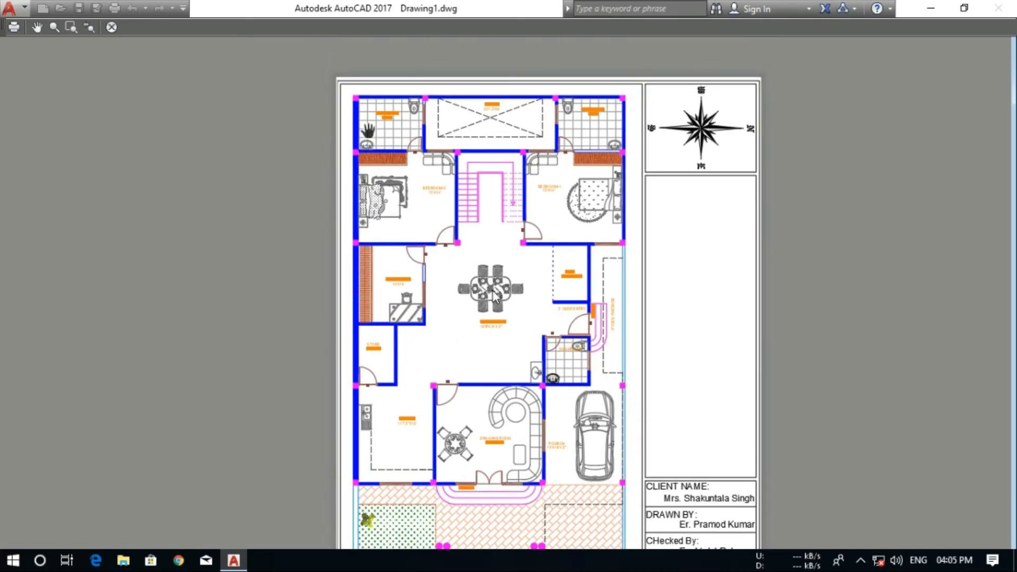
Plot the previewed sheet and save it as Drawing1-Model.pdf in the Documents folder
{"action": "left_click", "coordinate": [14, 27]}
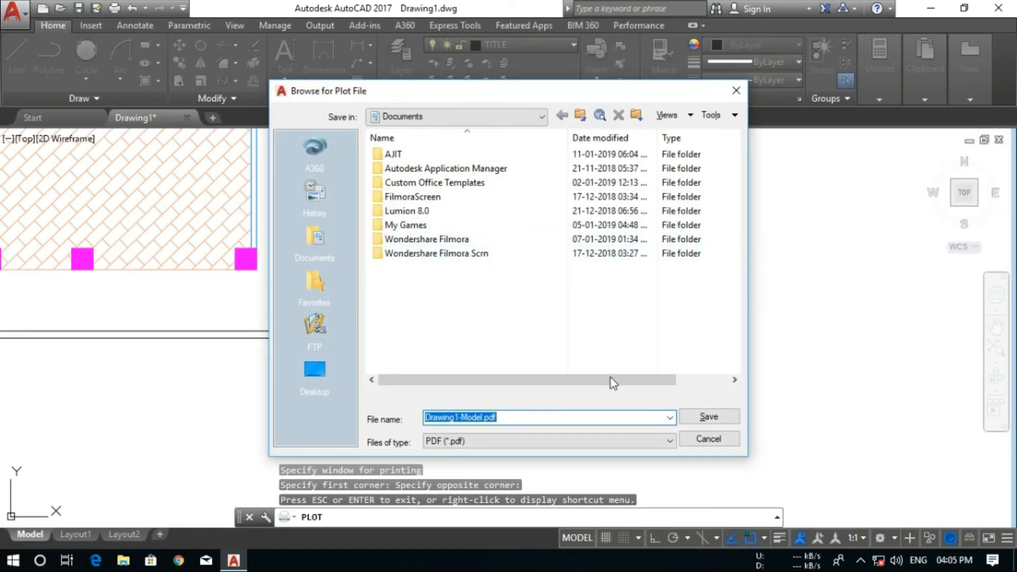
{"action": "left_click", "coordinate": [698, 416]}
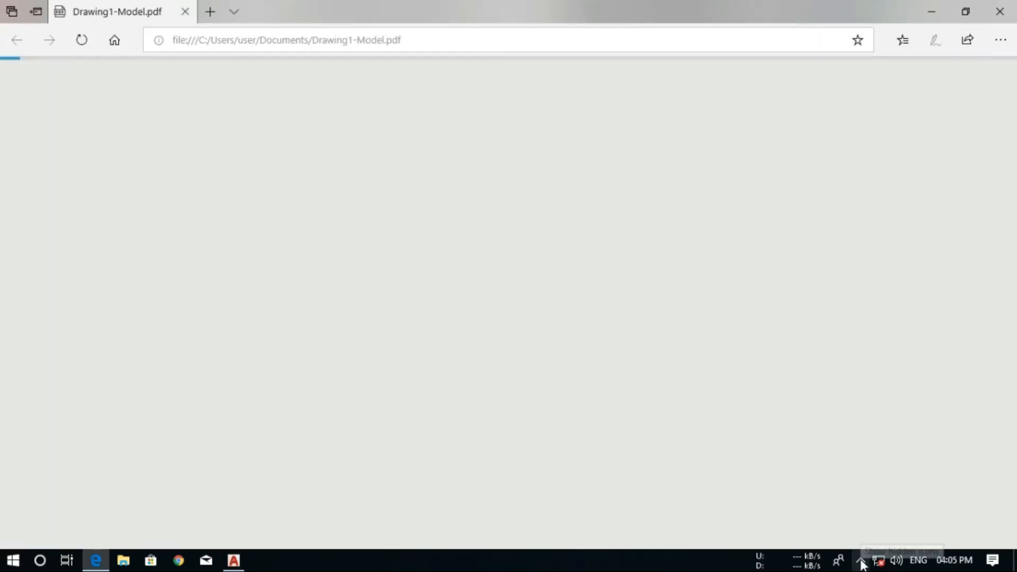
{"action": "left_click", "coordinate": [860, 560]}
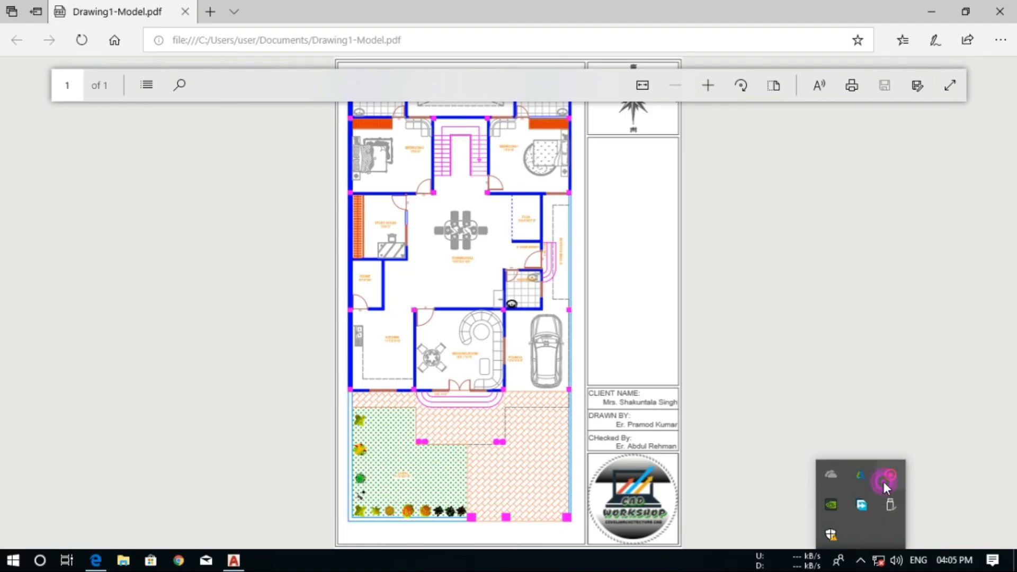
{"action": "right_click", "coordinate": [890, 474]}
{"action": "left_click", "coordinate": [901, 490]}
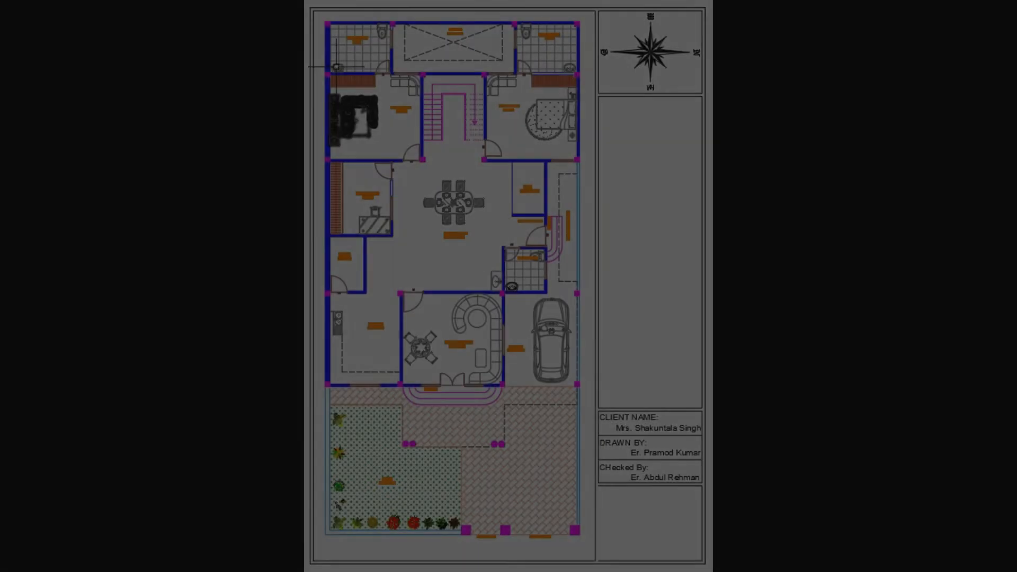